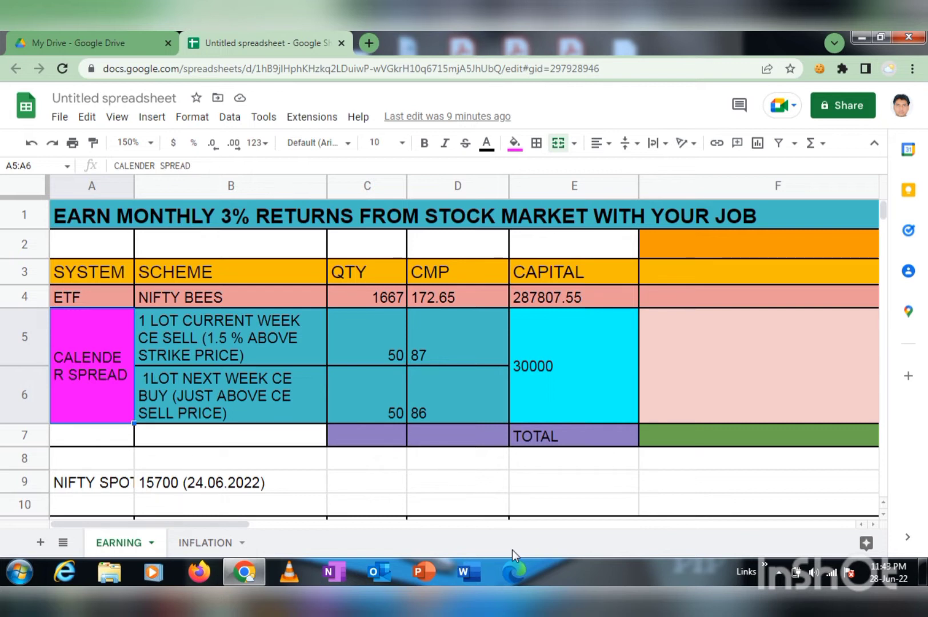
left_click(779, 574)
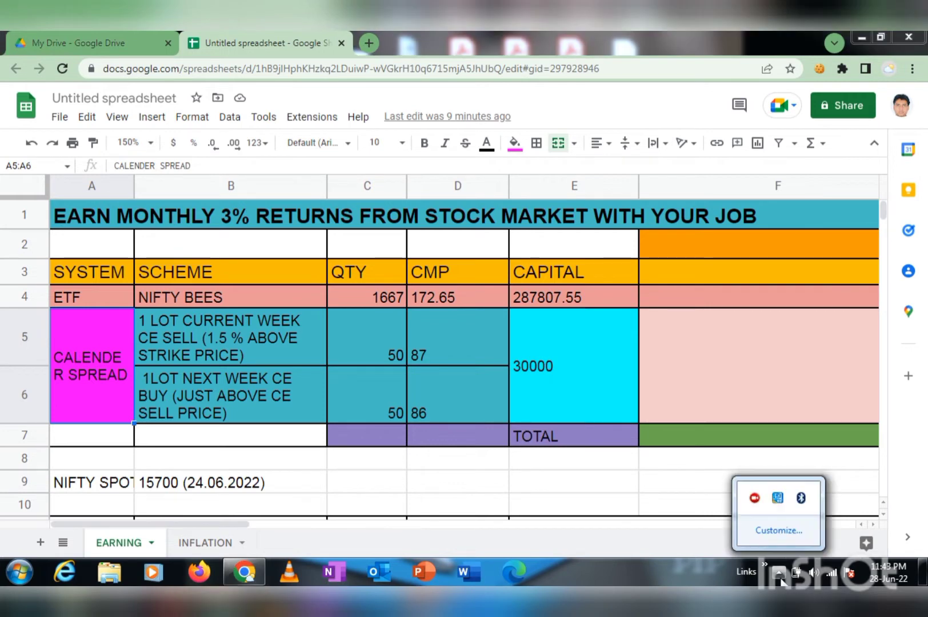
left_click(321, 535)
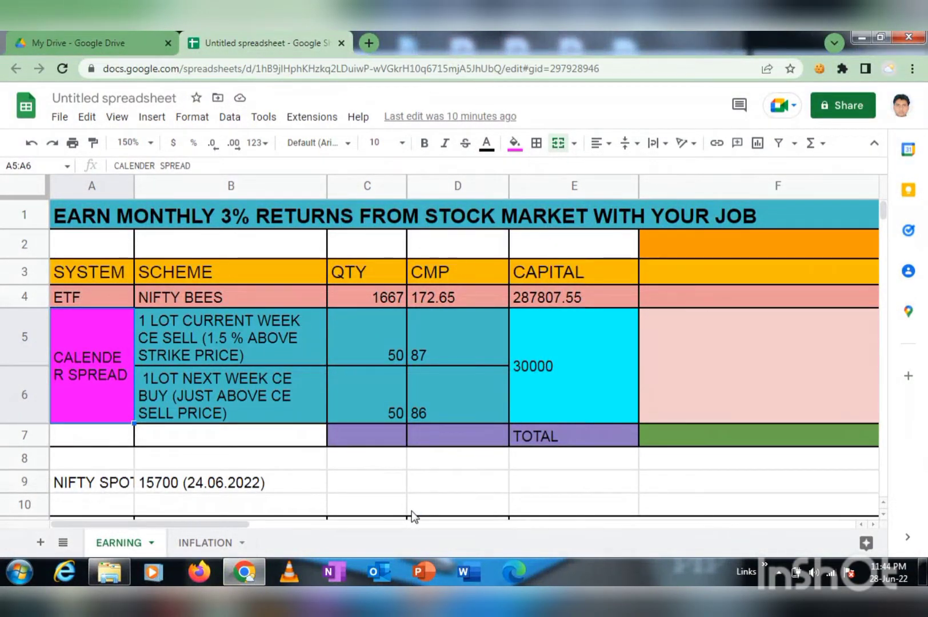
Examine the ETF and calendar spread rows of the EARNING sheet's strategy table, including scheme, quantity and capital
left_click(110, 212)
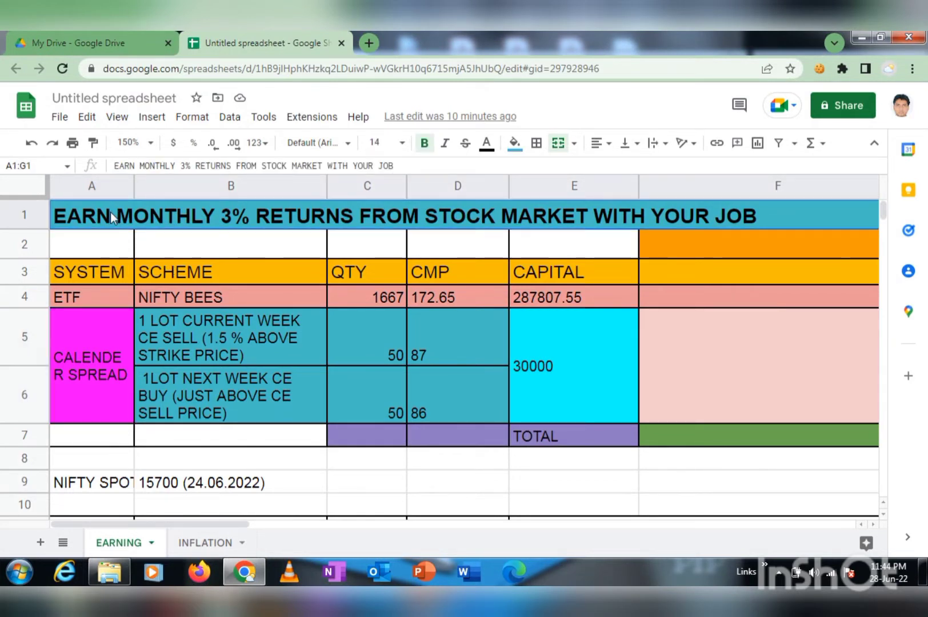
left_click(113, 248)
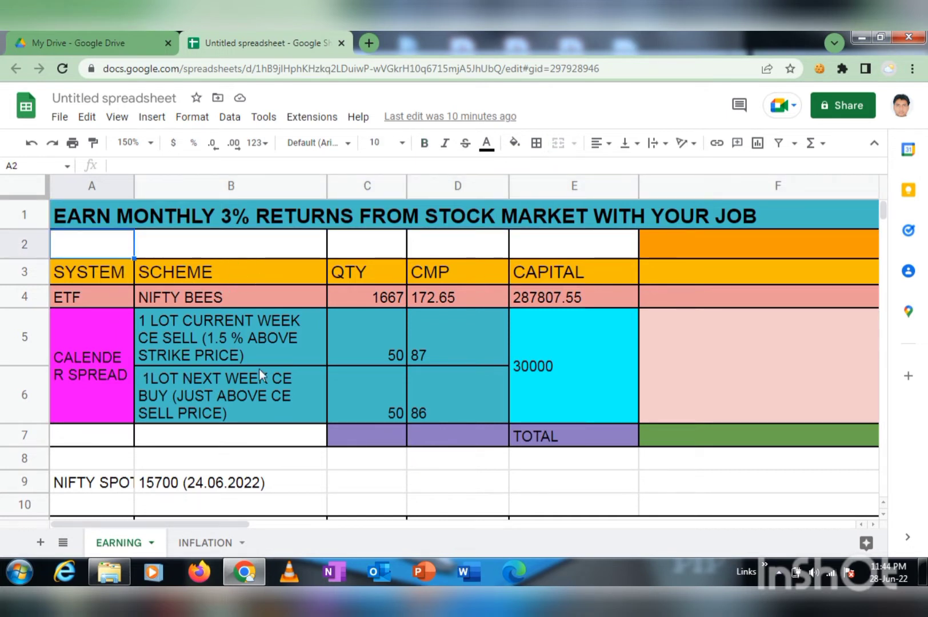
left_click(116, 299)
left_click(352, 305)
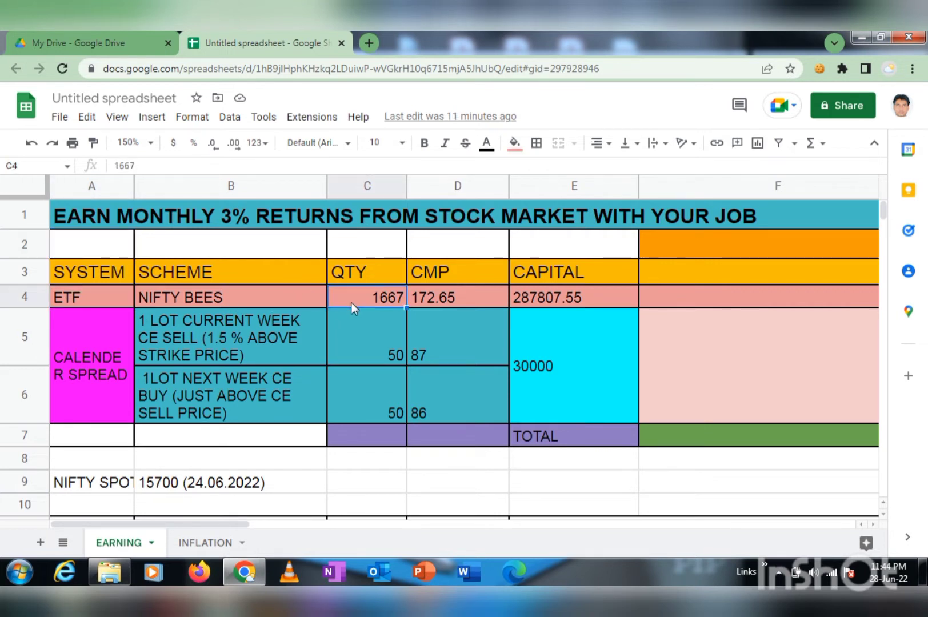
left_click(129, 347)
left_click(221, 341)
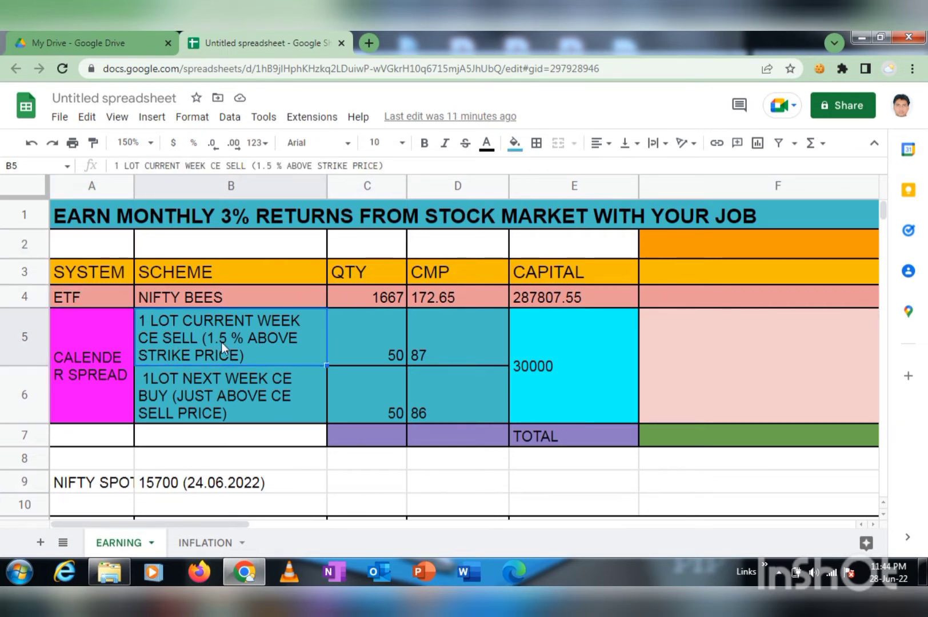
left_click(234, 384)
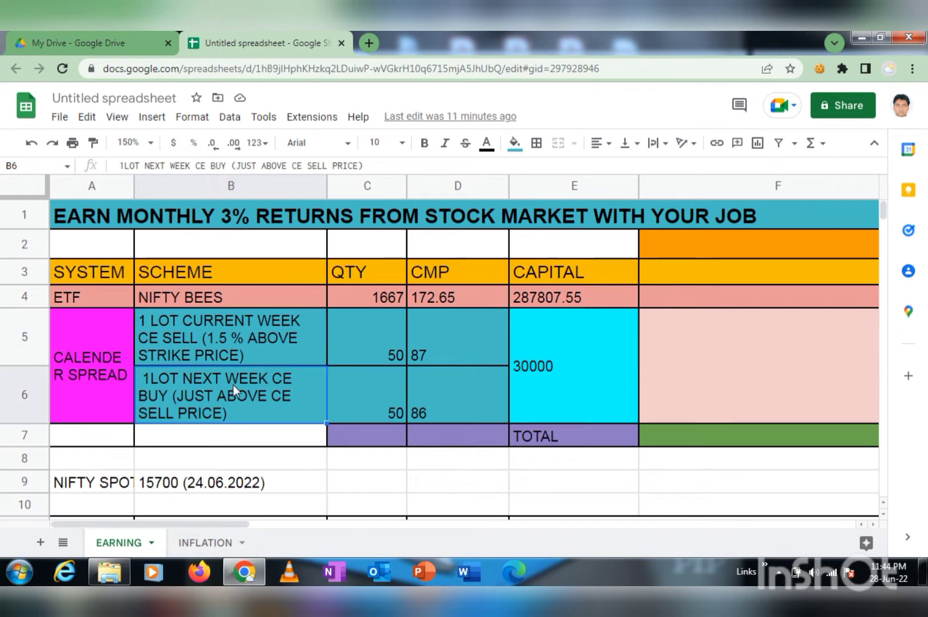
left_click(546, 300)
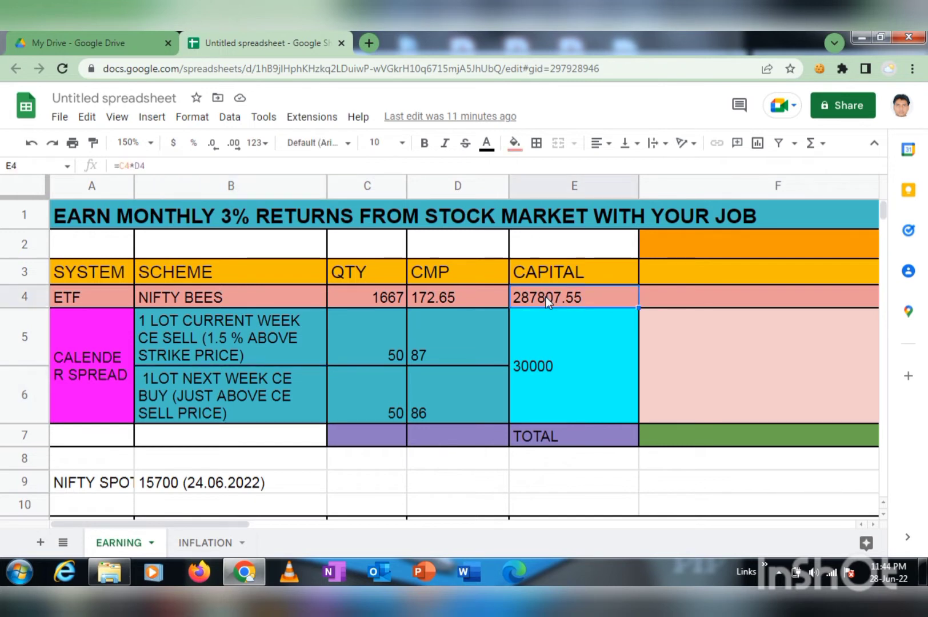
left_click(565, 343)
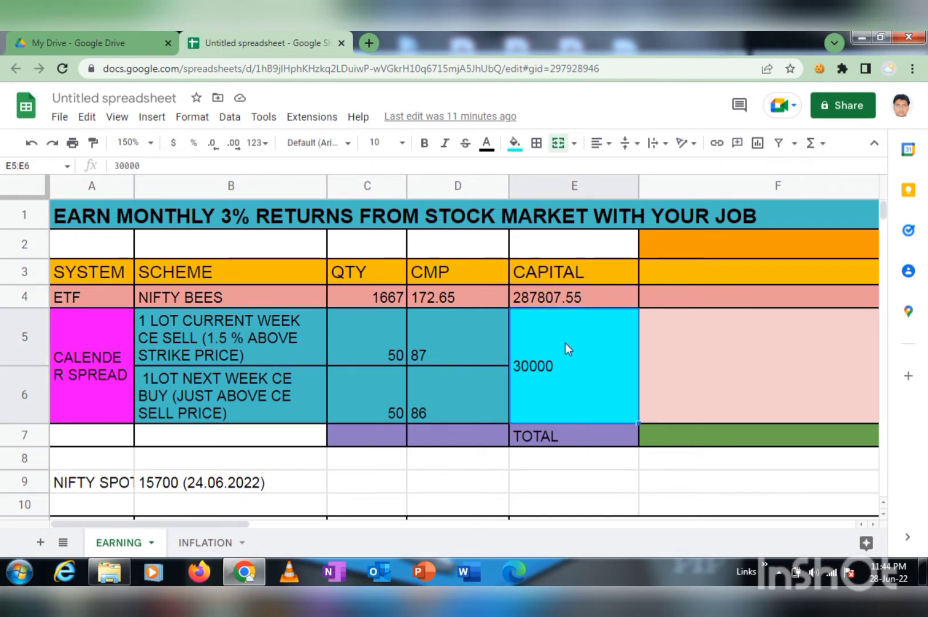
left_click(712, 360)
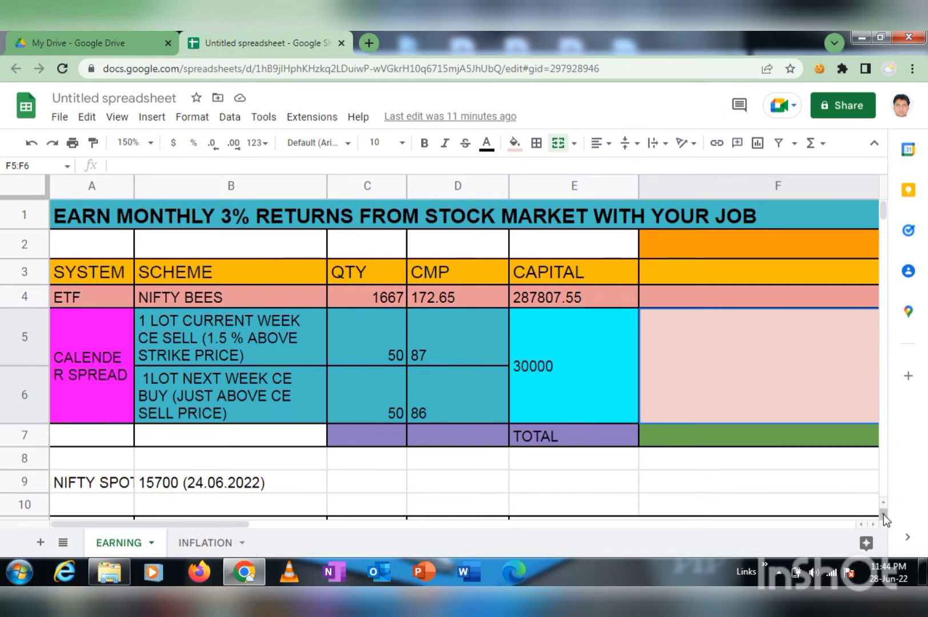
Review the NIFTY close scenarios from the 5% above case to the -5% case, including the last case's profit percentage formula
scroll(883, 515, "down", 5)
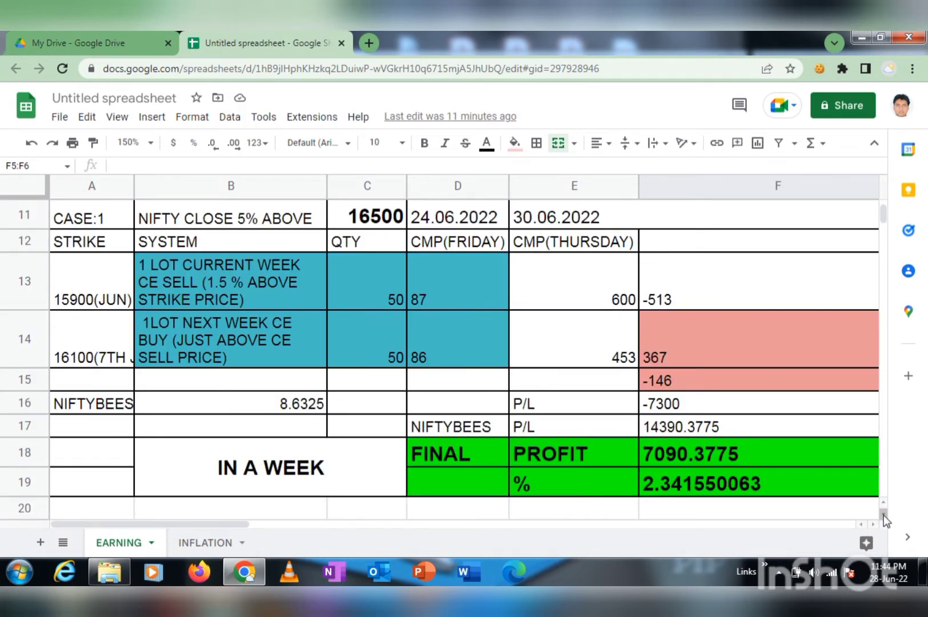
scroll(884, 514, "down", 12)
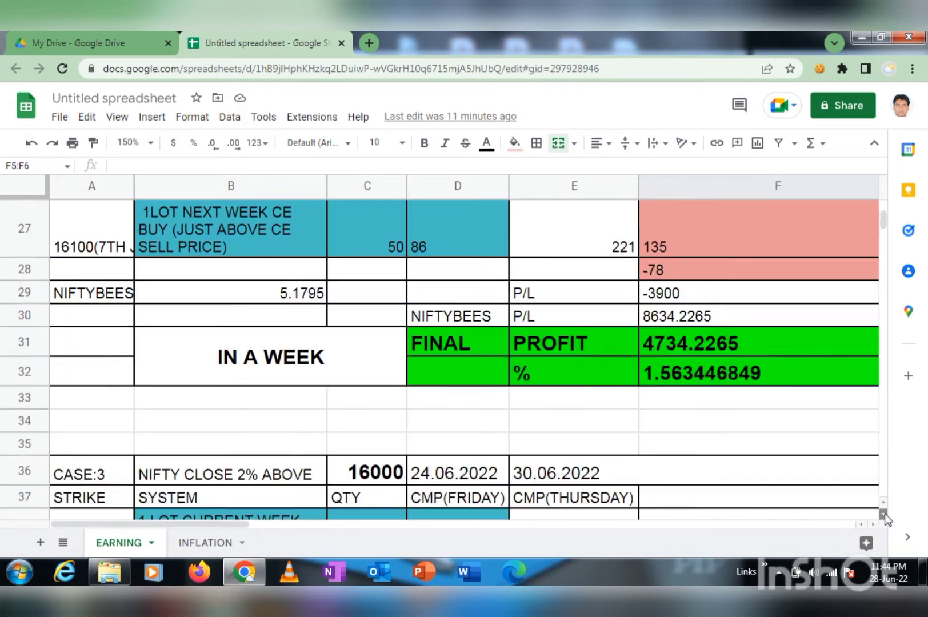
scroll(884, 514, "down", 14)
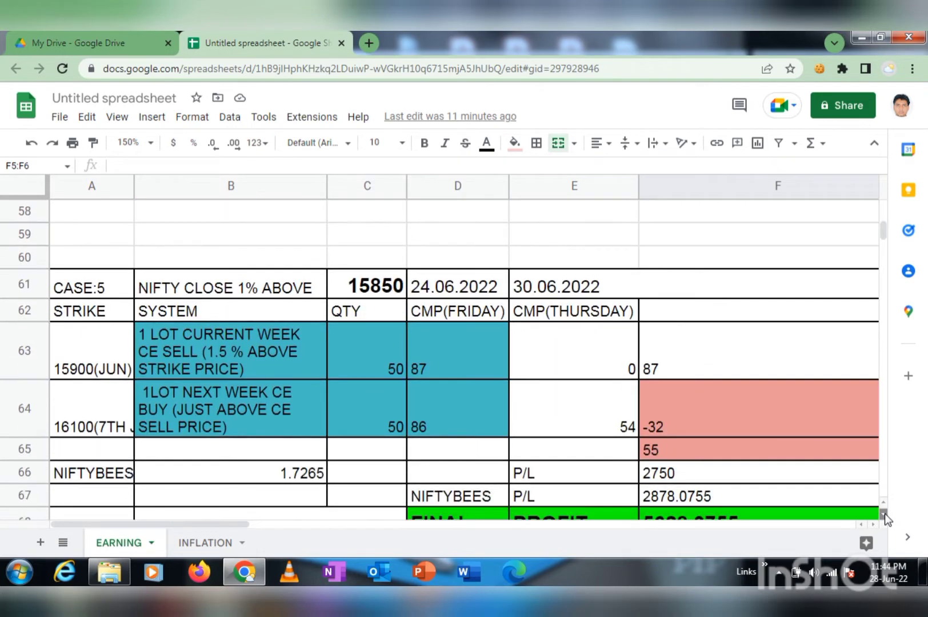
scroll(885, 514, "down", 14)
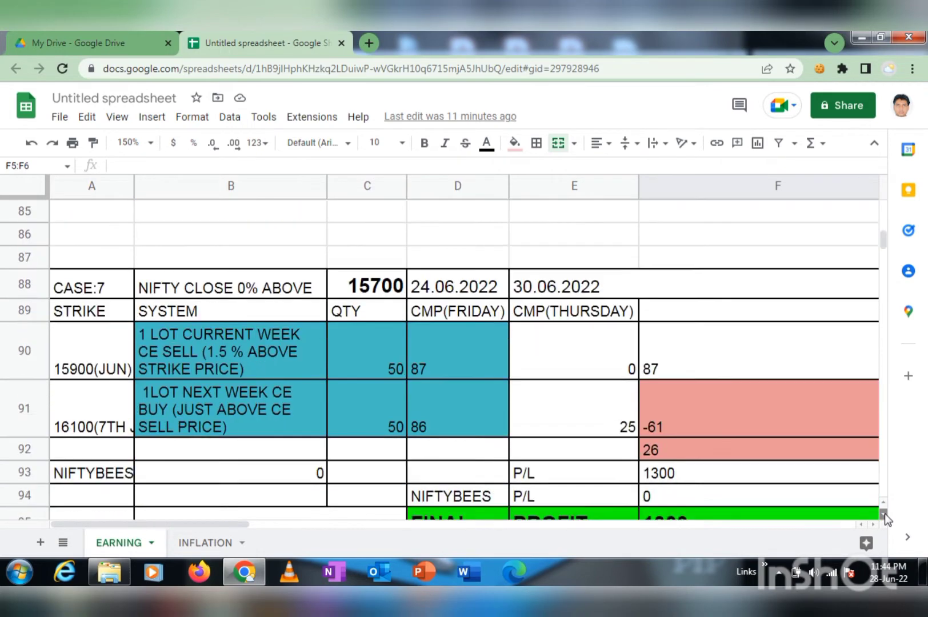
scroll(885, 514, "down", 8)
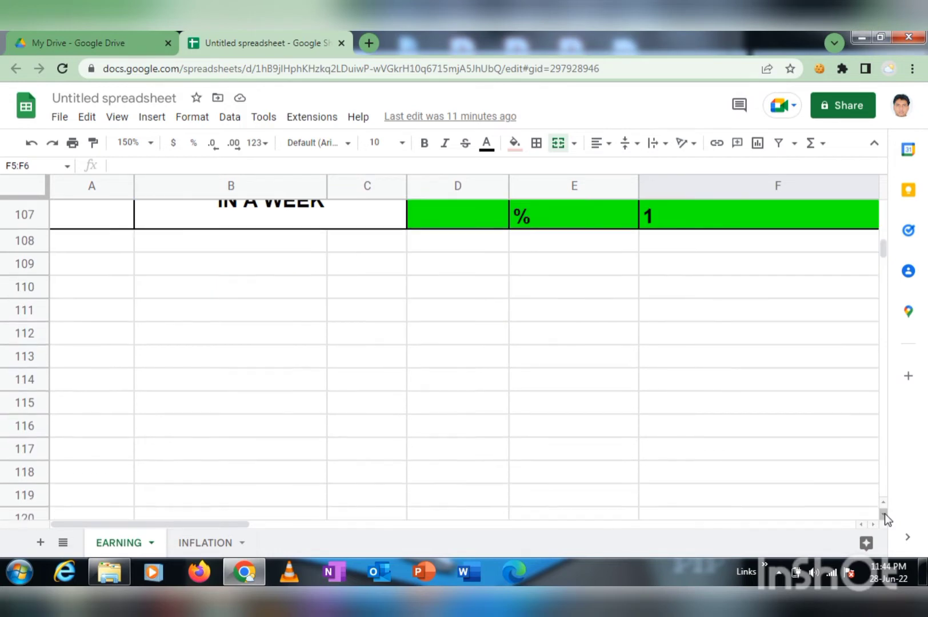
scroll(883, 501, "up", 3)
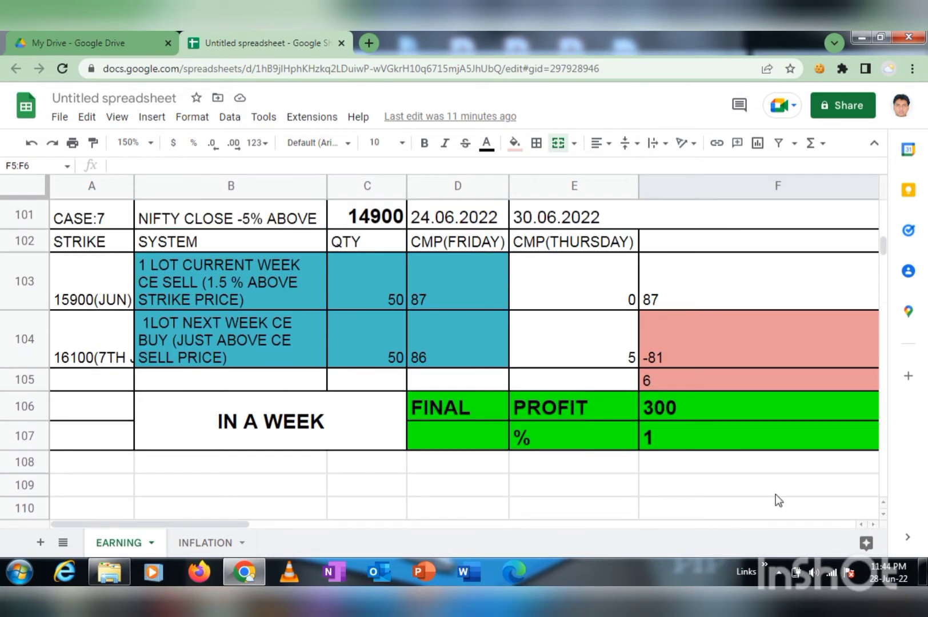
left_click(698, 444)
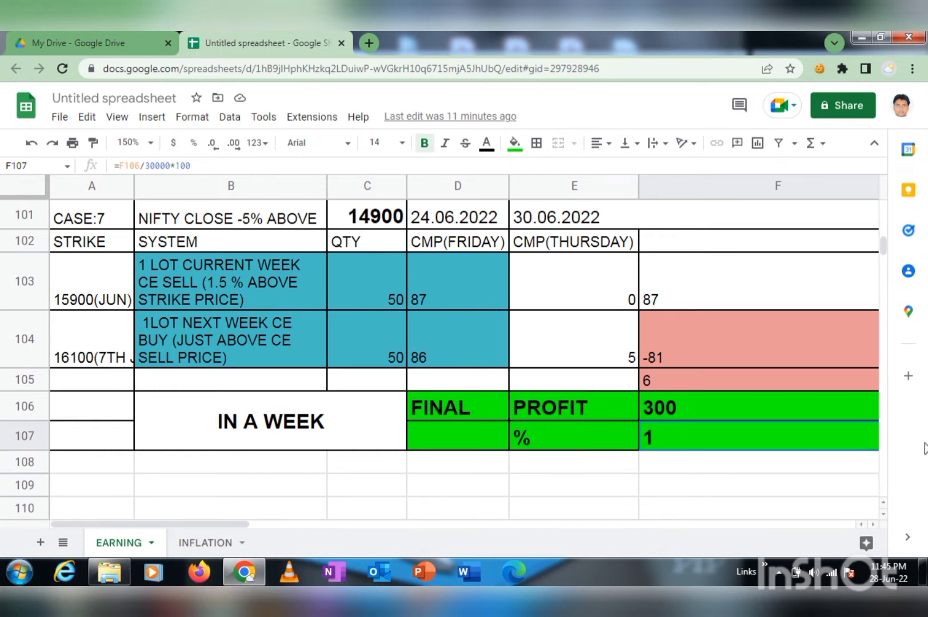
scroll(883, 508, "up", 2)
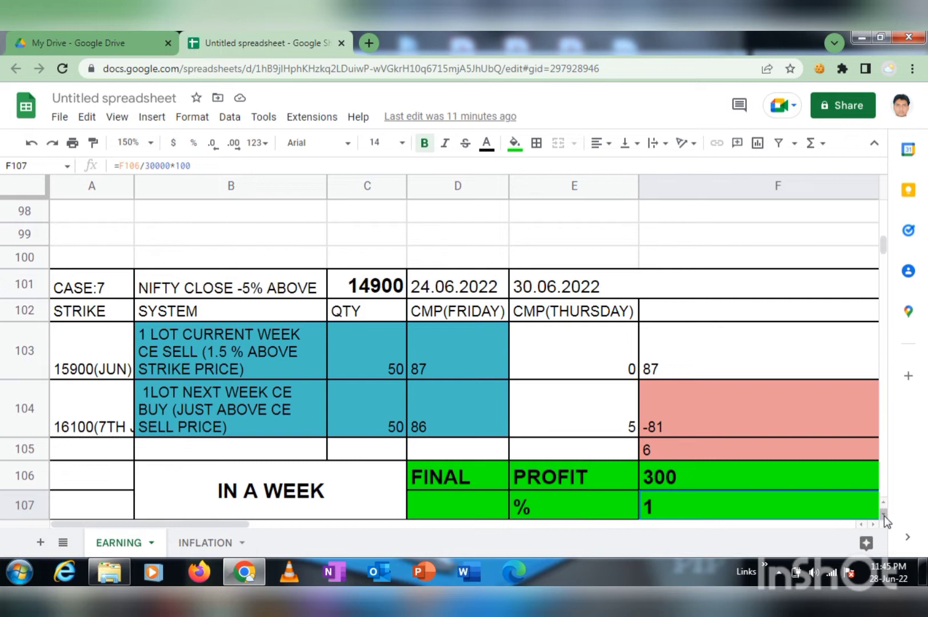
scroll(884, 516, "down", 1)
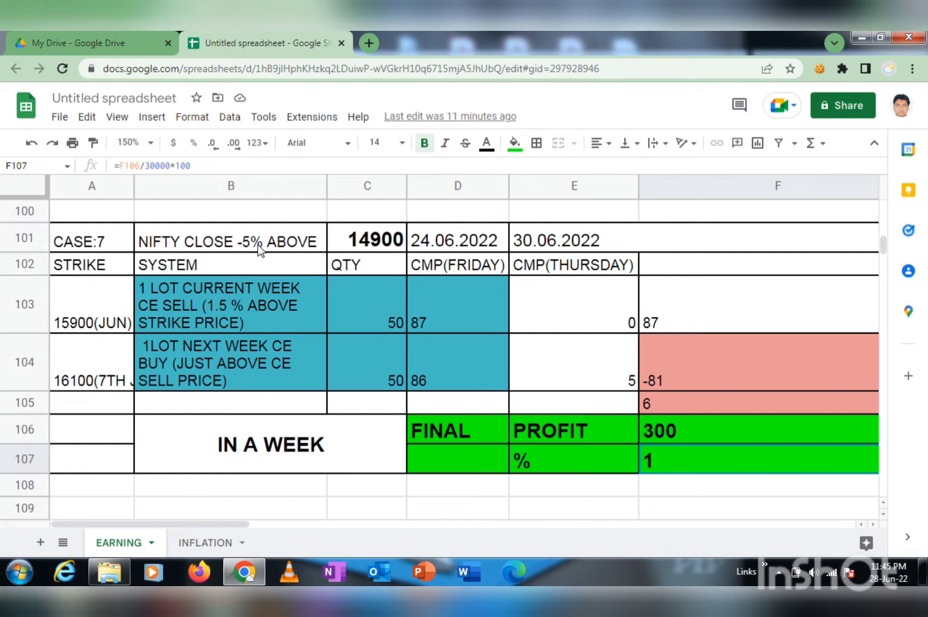
Check the system calendar for June 2022 and close it
left_click(889, 582)
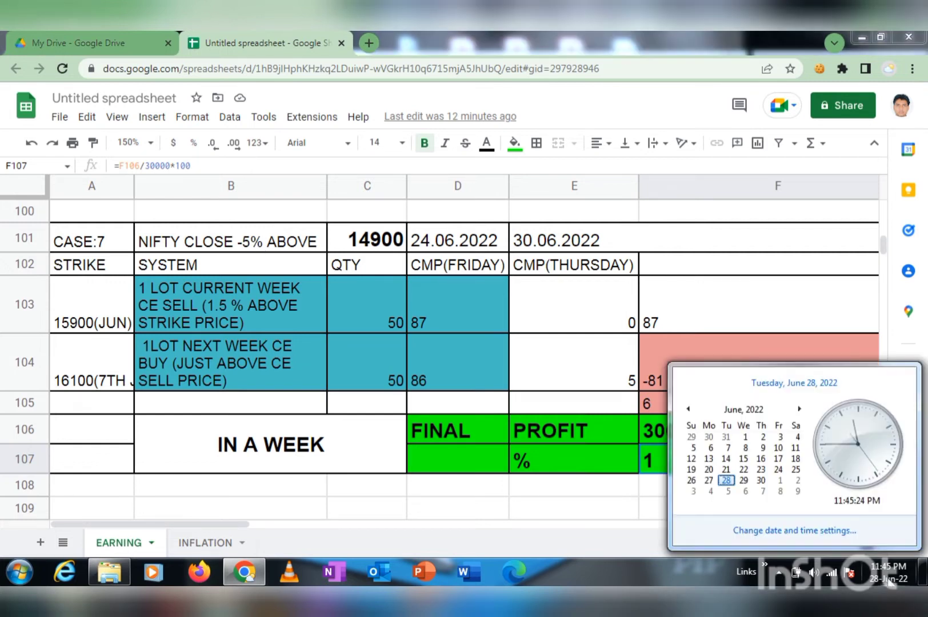
left_click(701, 555)
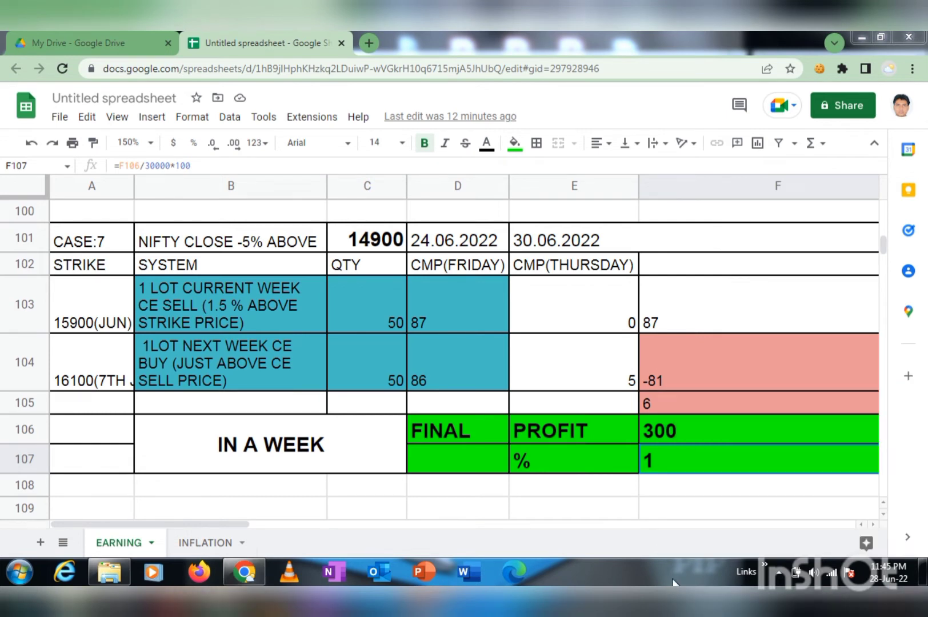
left_click(557, 508)
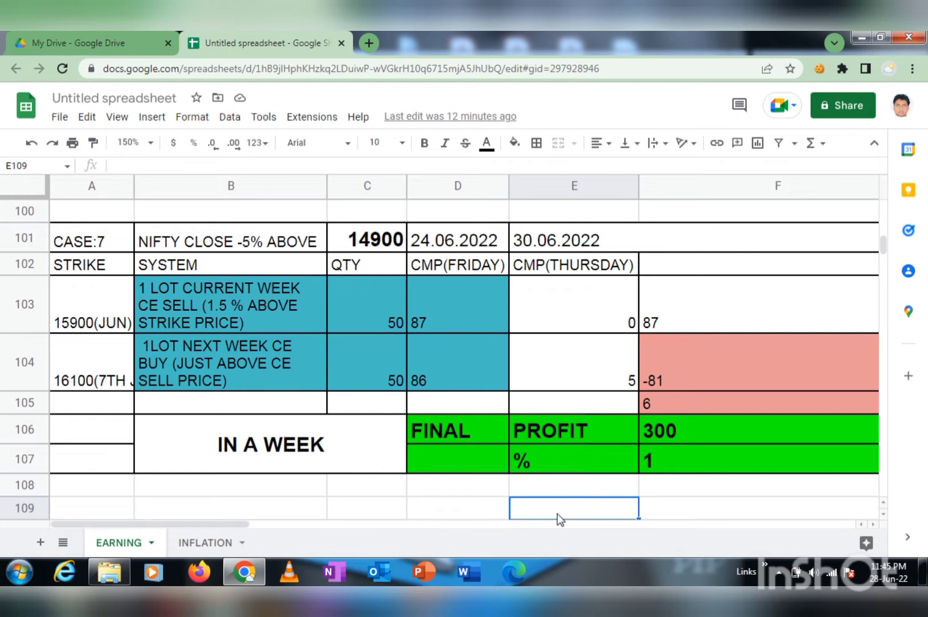
Examine the -5% case's closing level, both option strikes, and the current-week sell leg's description, quantity and Friday price
left_click(250, 240)
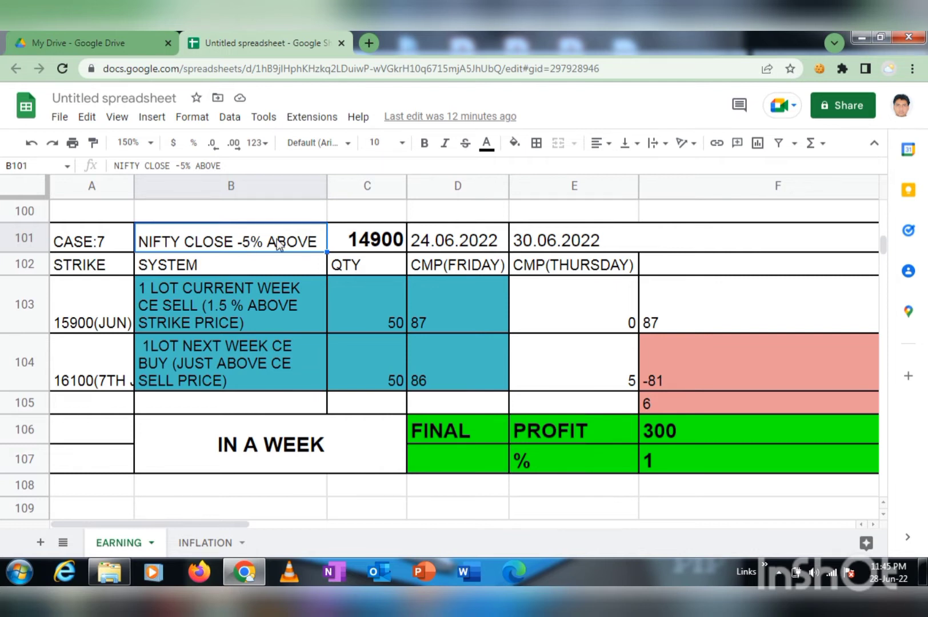
left_click(356, 244)
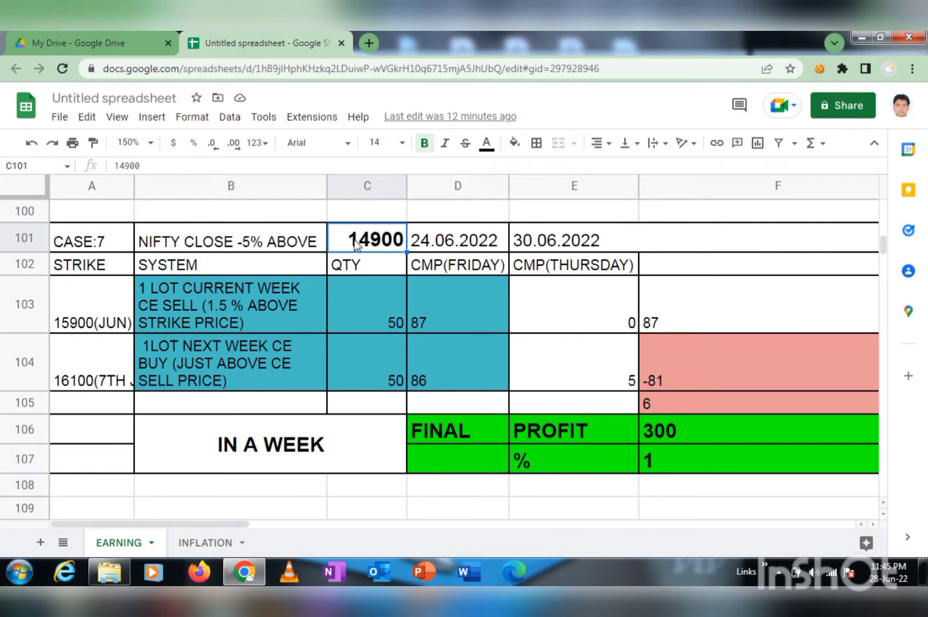
left_click(70, 317)
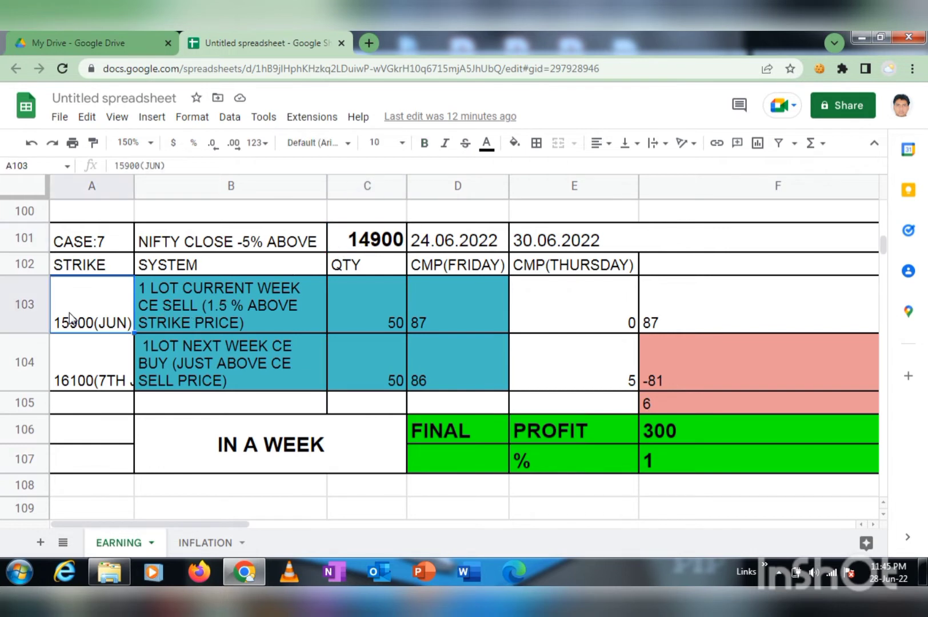
left_click(209, 310)
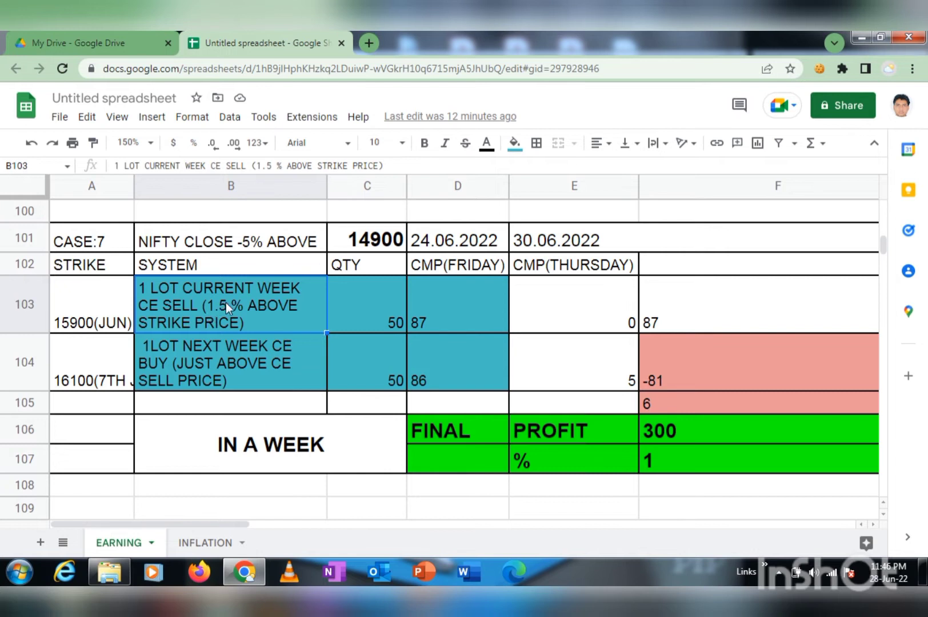
left_click(88, 297)
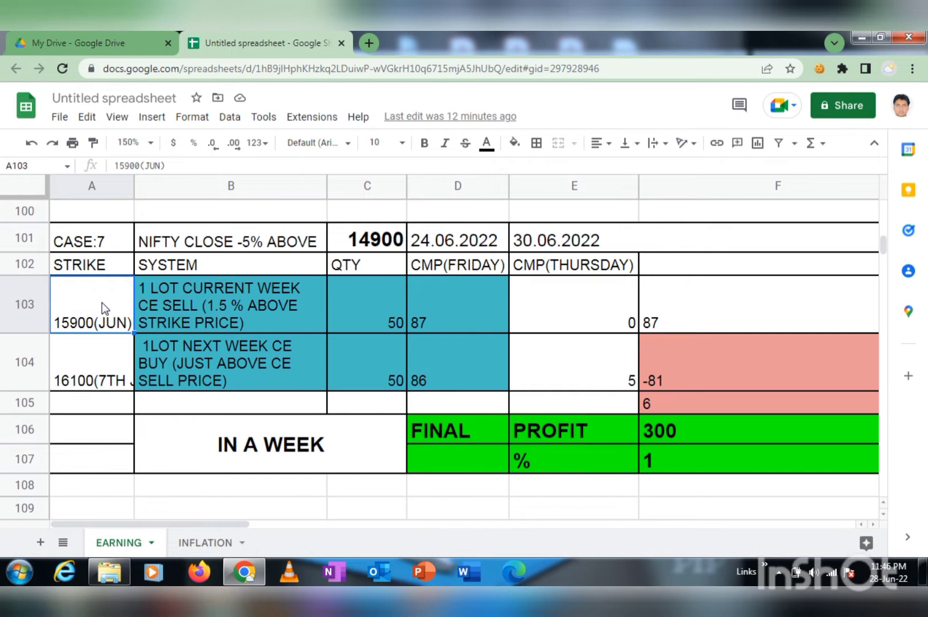
left_click(212, 306)
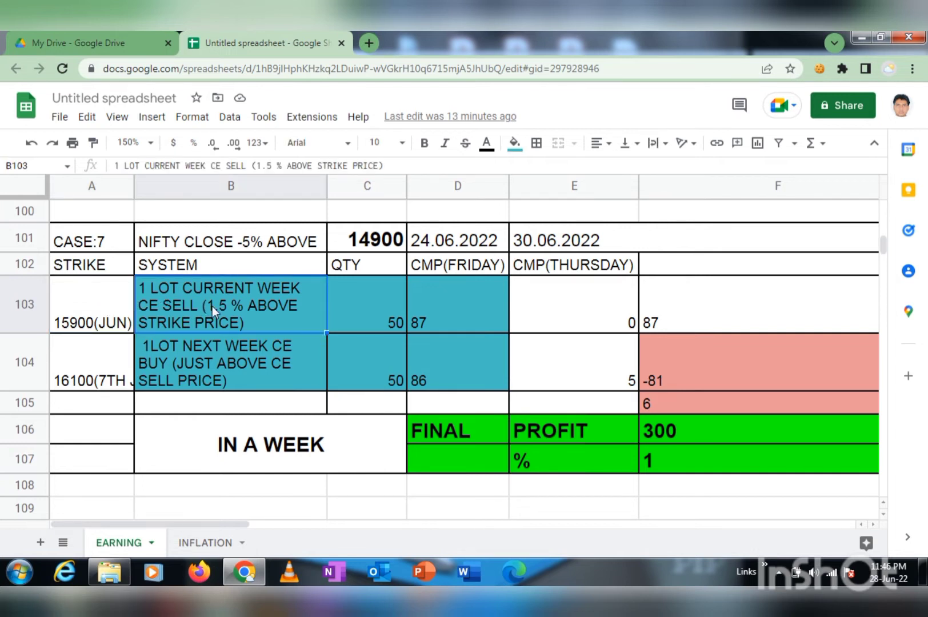
left_click(363, 309)
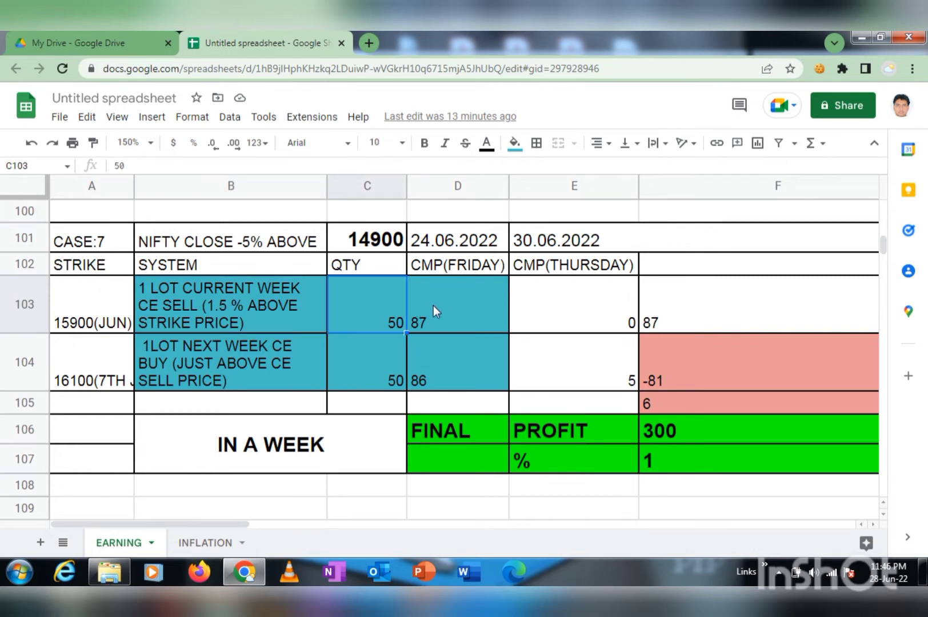
left_click(457, 315)
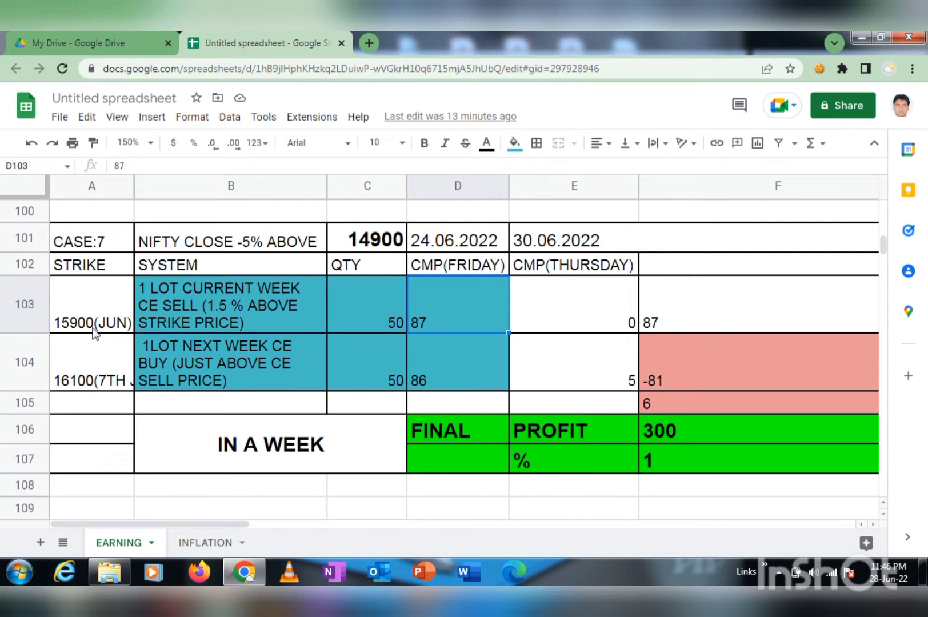
left_click(104, 374)
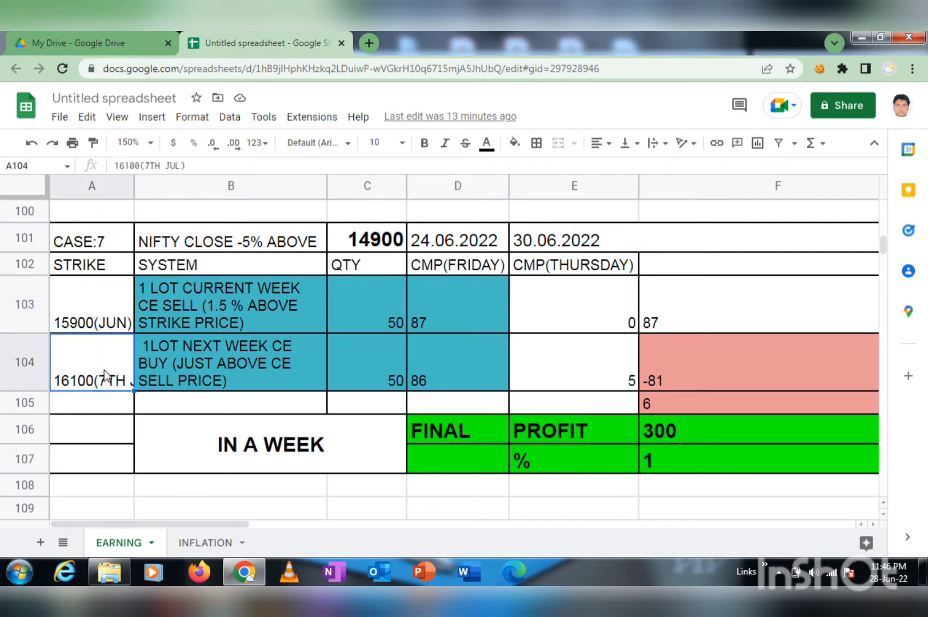
Check the system calendar for the two option legs' expiry dates and revisit the current-week strike in the -5% case
left_click(885, 573)
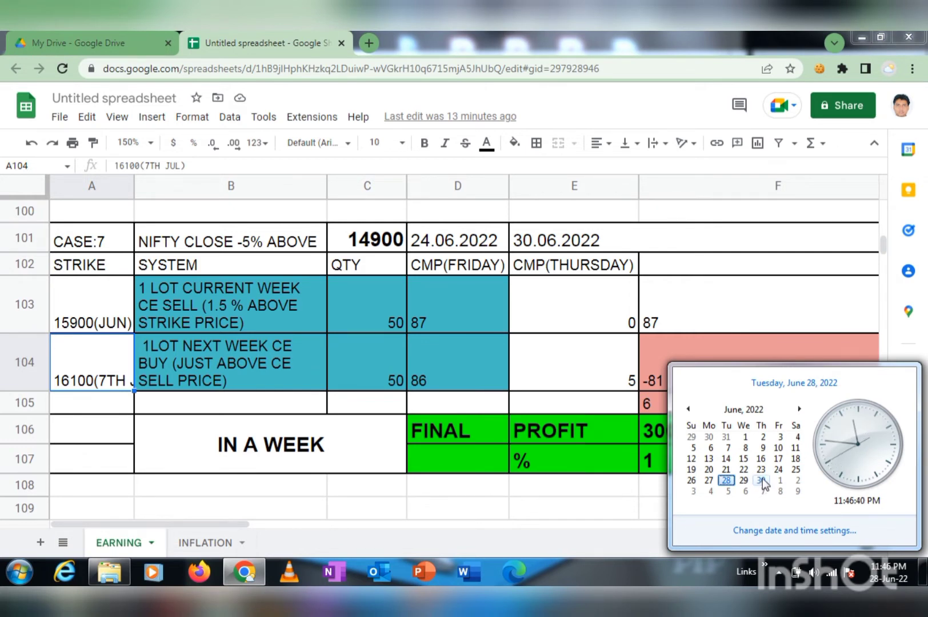
left_click(704, 580)
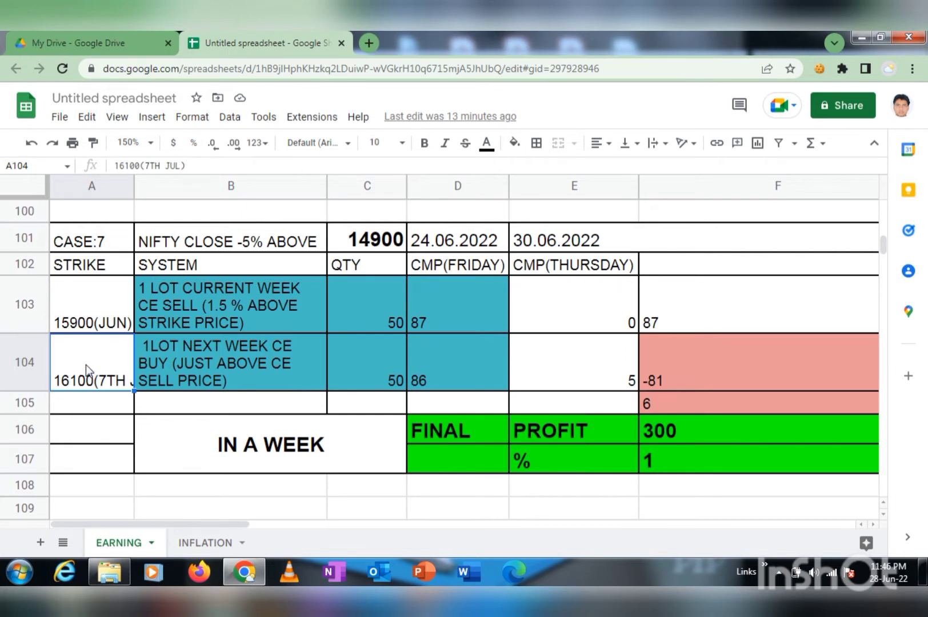
left_click(96, 308)
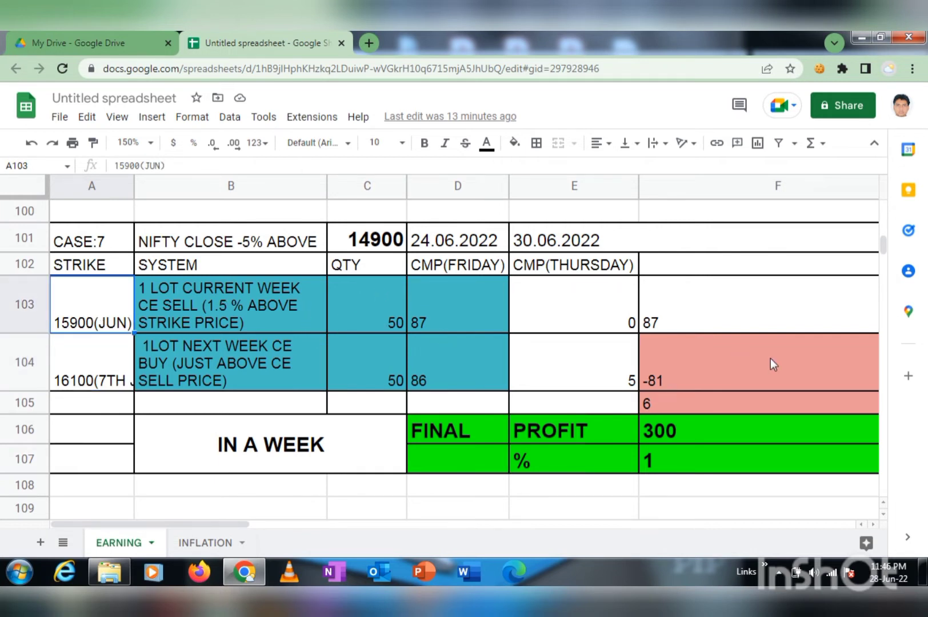
Check the NIFTY spot level noted below the capital table, and return to the -5% close case
left_click_drag(882, 241, 869, 195)
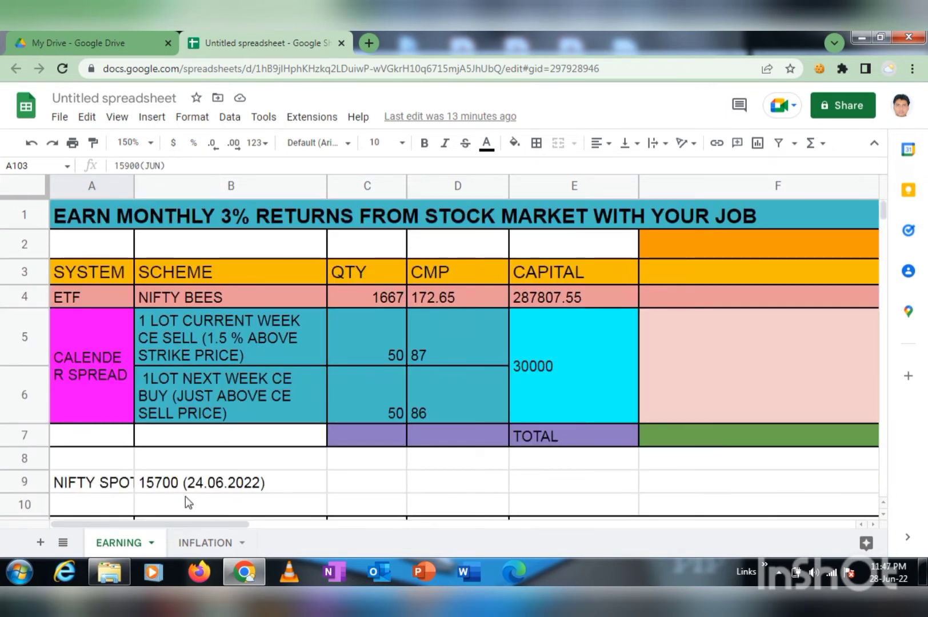
left_click(171, 484)
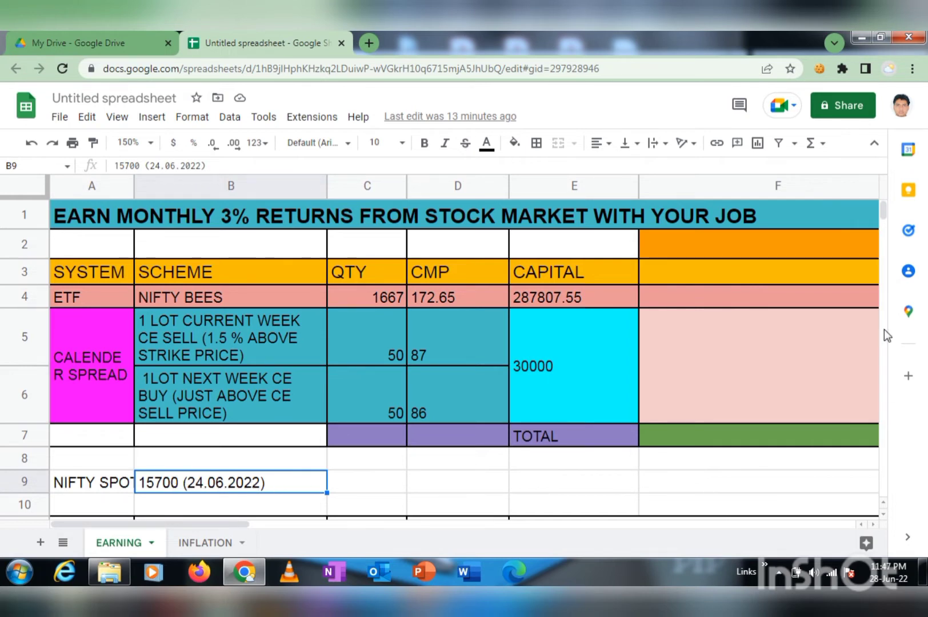
left_click_drag(884, 207, 879, 241)
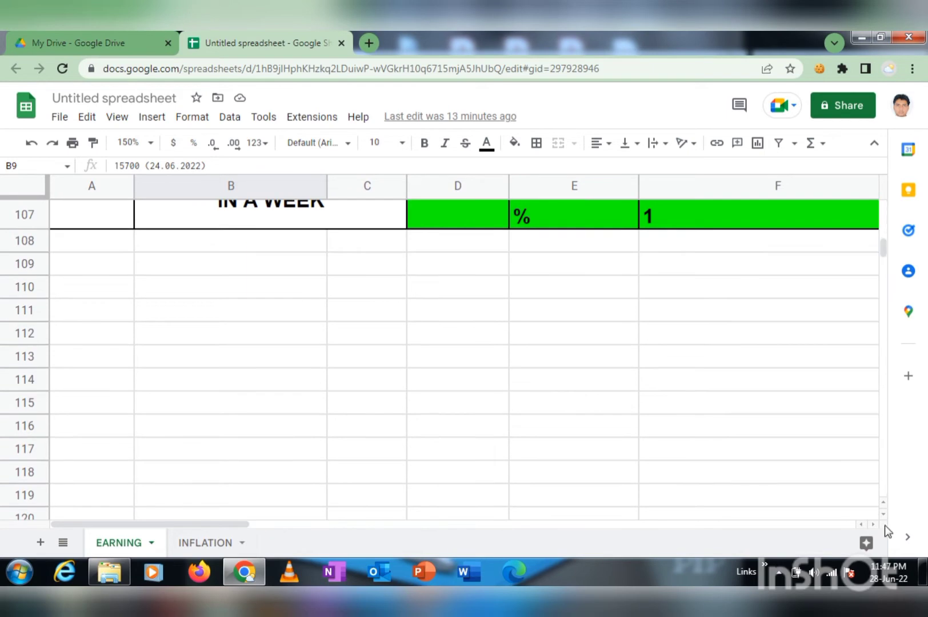
left_click(883, 504)
left_click(883, 504)
left_click(883, 503)
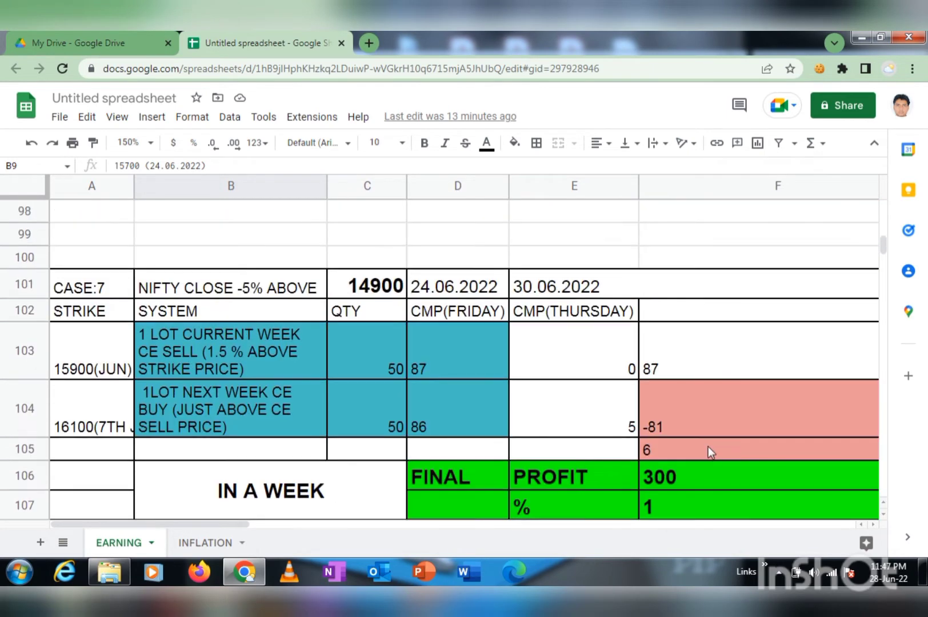
Compare the strikes, quantities and Friday prices of the sell and buy legs in the -5% case
left_click(100, 361)
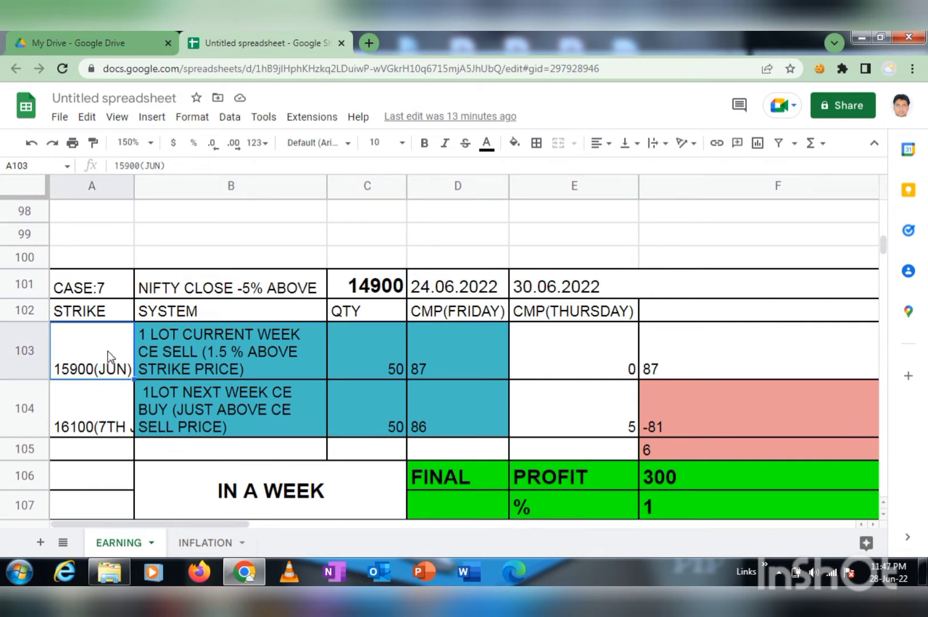
left_click(456, 348)
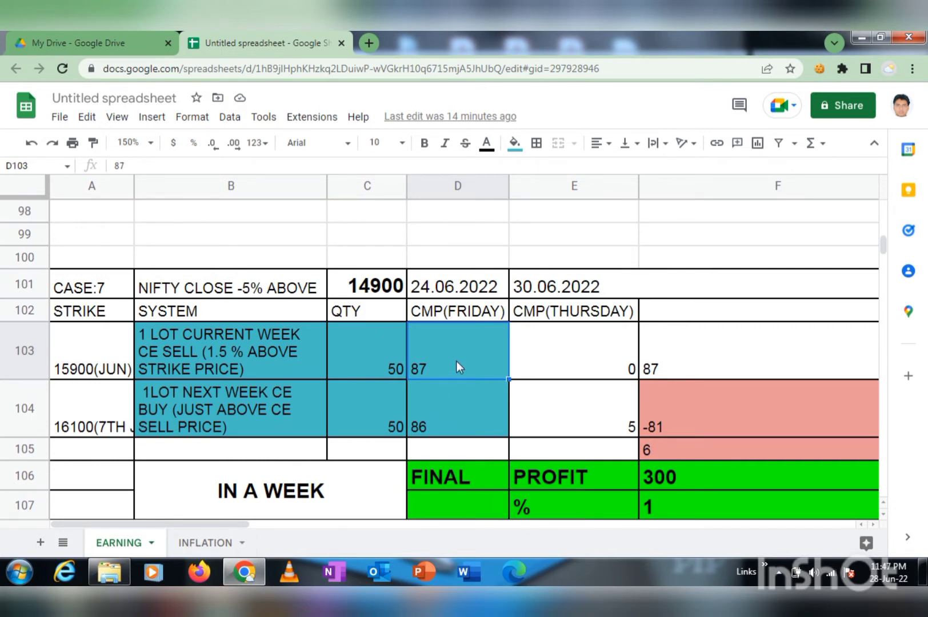
left_click(442, 416)
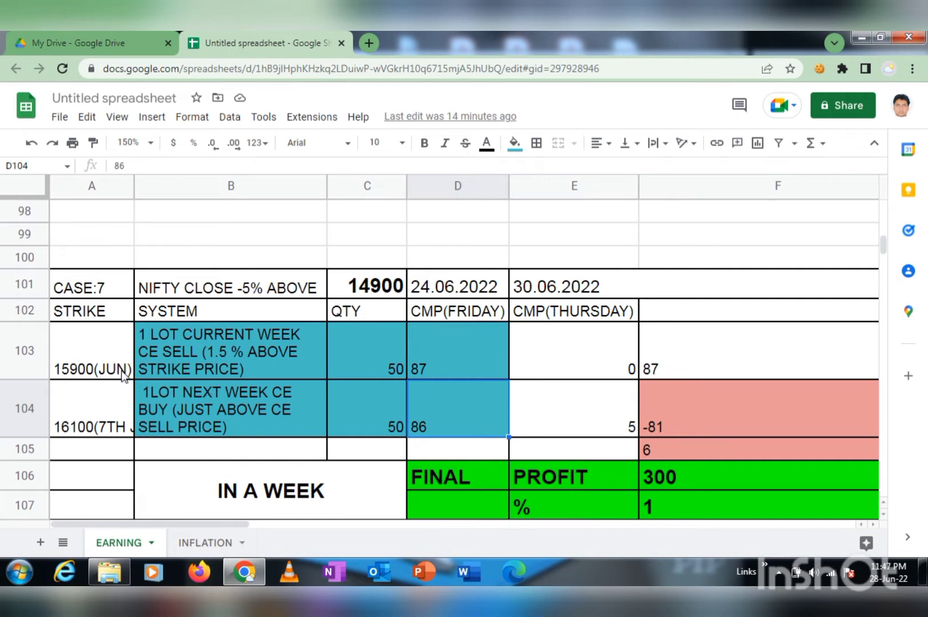
left_click(112, 425)
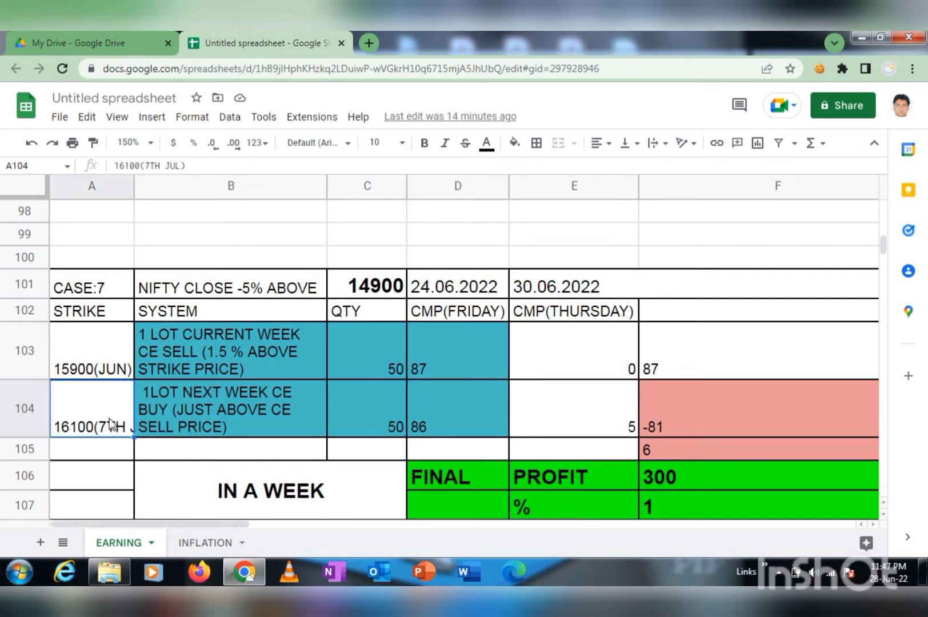
left_click(344, 350)
left_click(367, 404)
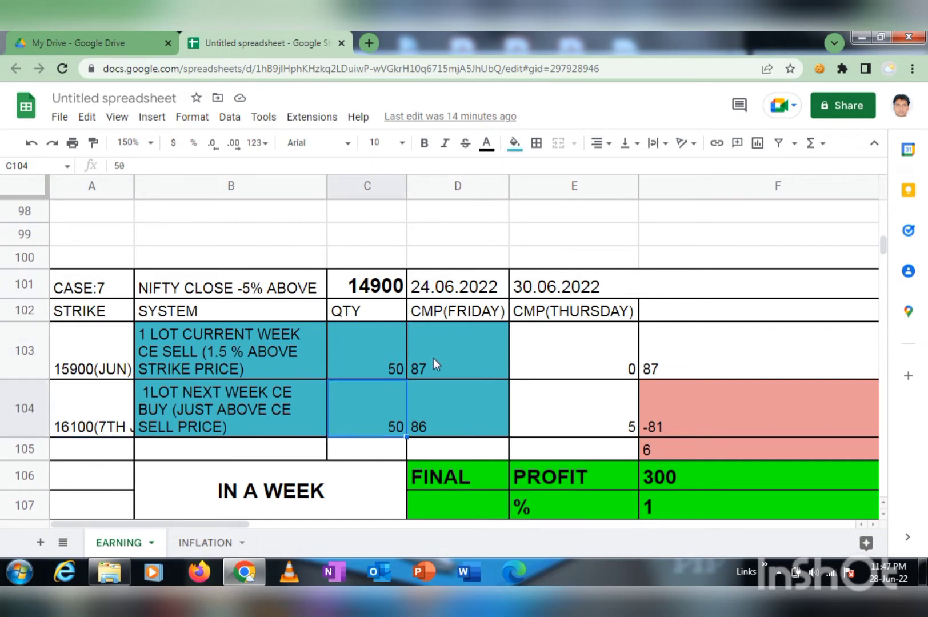
left_click(435, 357)
left_click(448, 400)
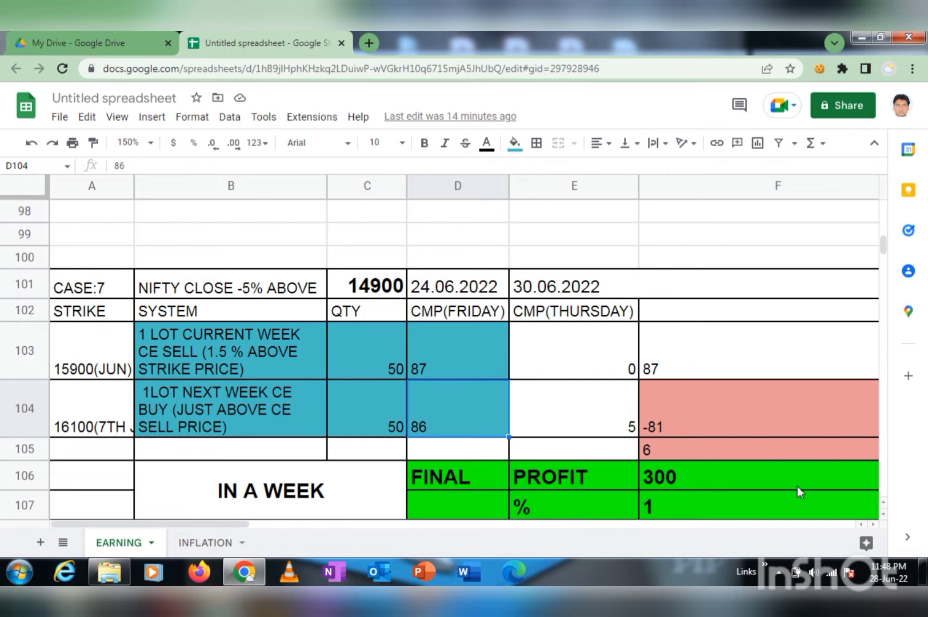
Examine the current-week sell leg's Friday and Thursday prices, the 30.06.2022 expiry date and the leg's difference formula in the -5% case
left_click(884, 515)
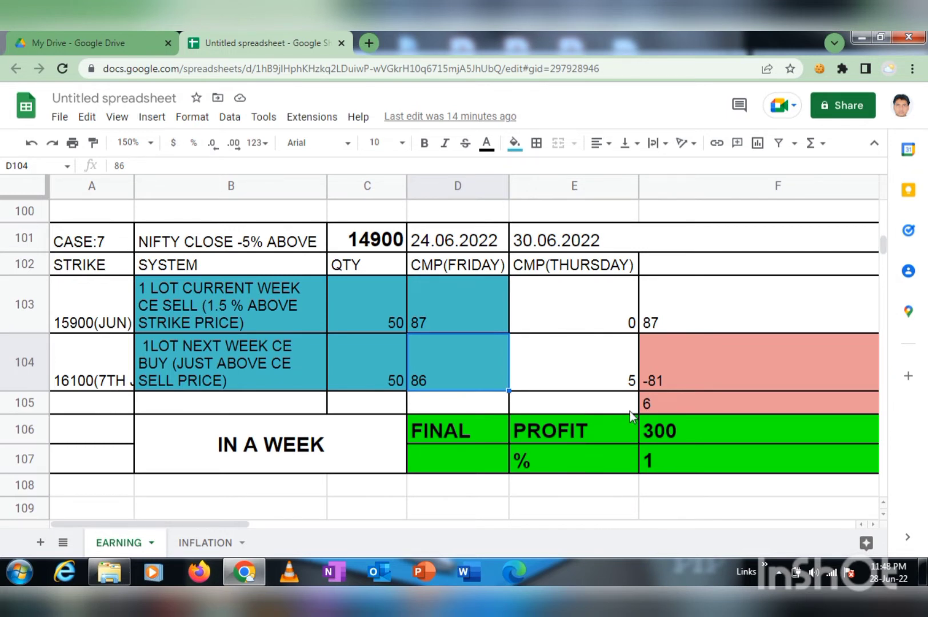
left_click(453, 318)
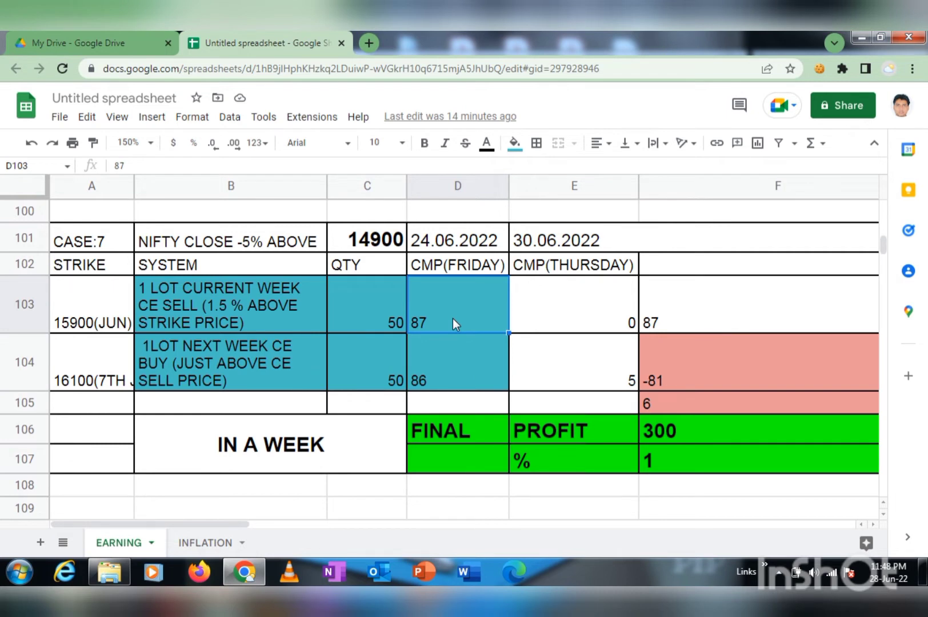
left_click(547, 268)
left_click(577, 239)
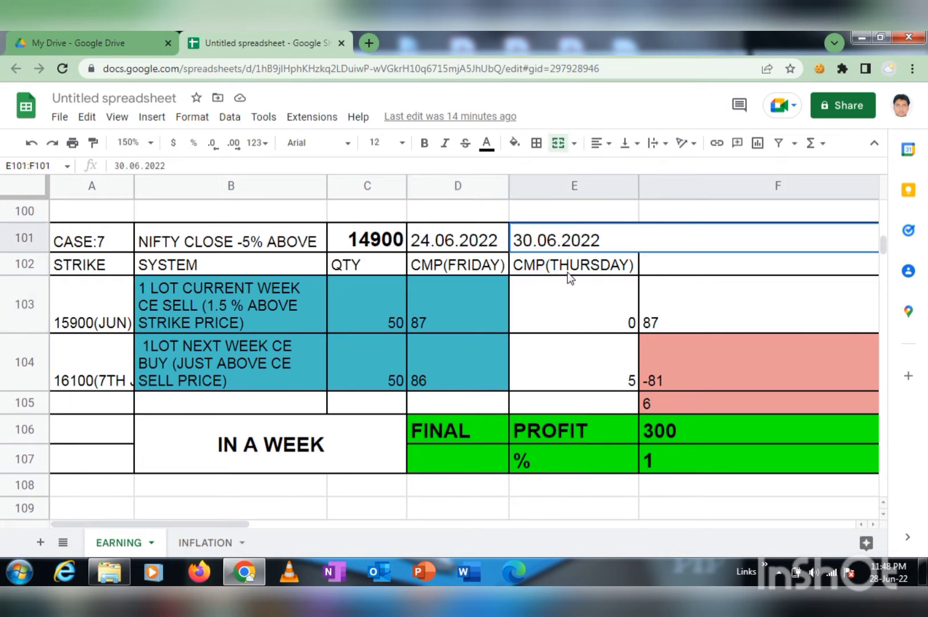
left_click(566, 309)
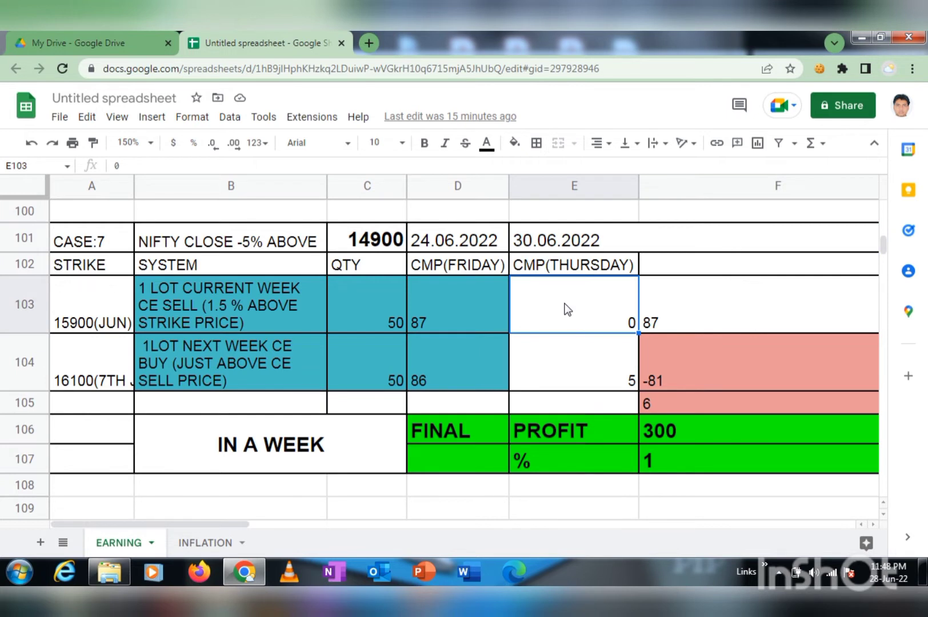
left_click(473, 311)
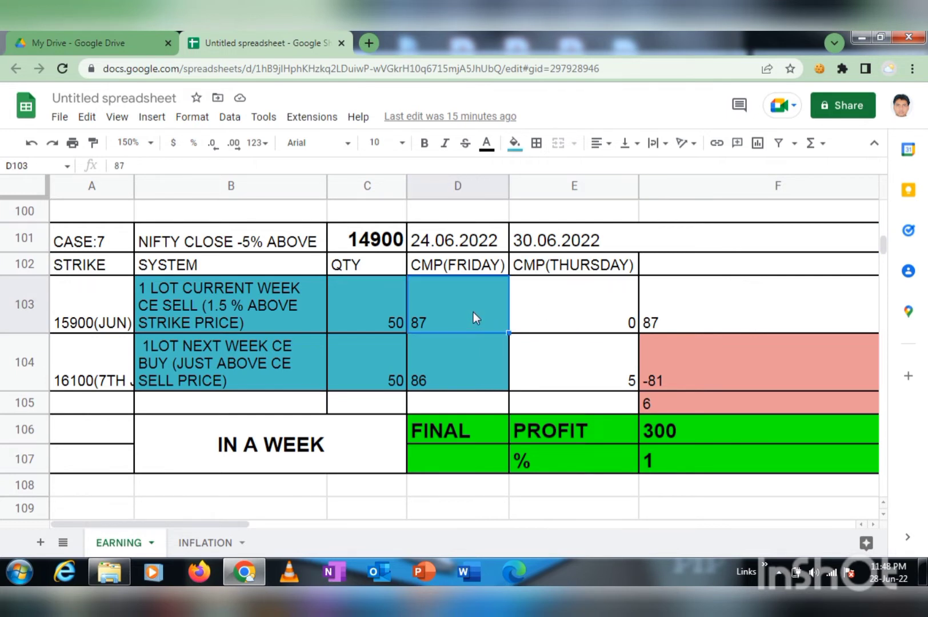
left_click(597, 302)
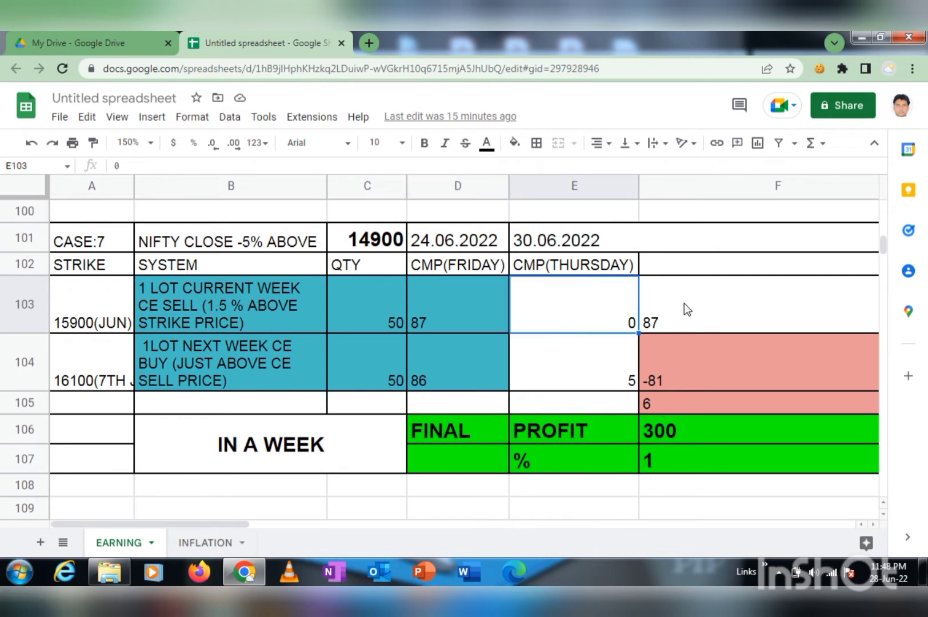
left_click(706, 306)
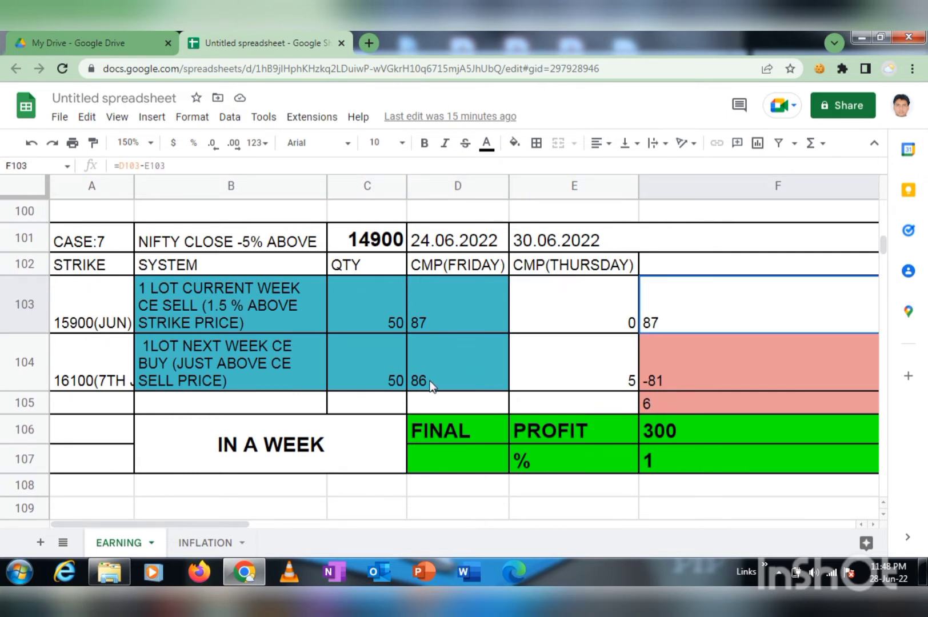
Examine the next-week buy leg's Friday and Thursday prices, its difference formula and the sum of both legs in the -5% case
left_click(442, 373)
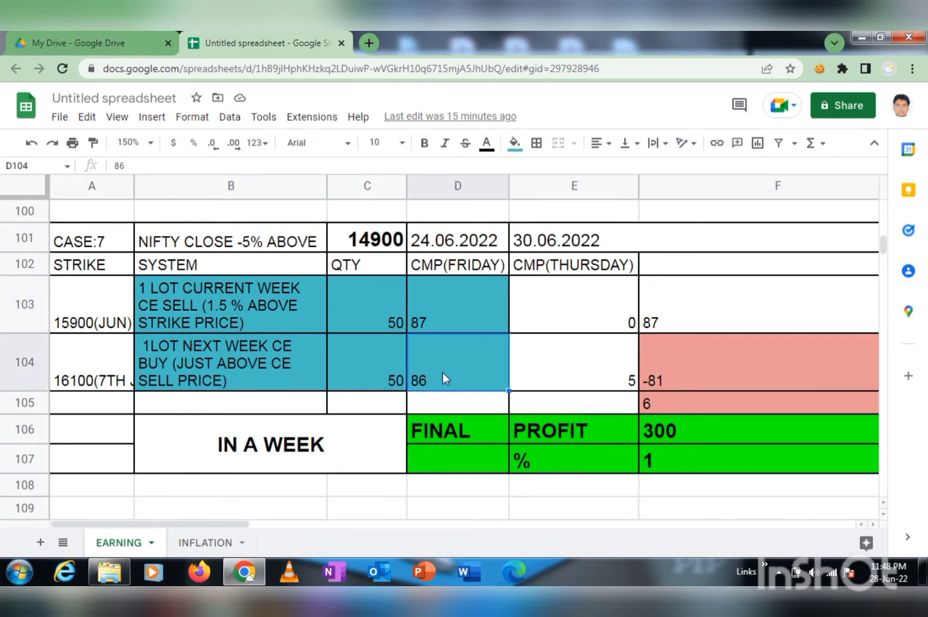
left_click(592, 379)
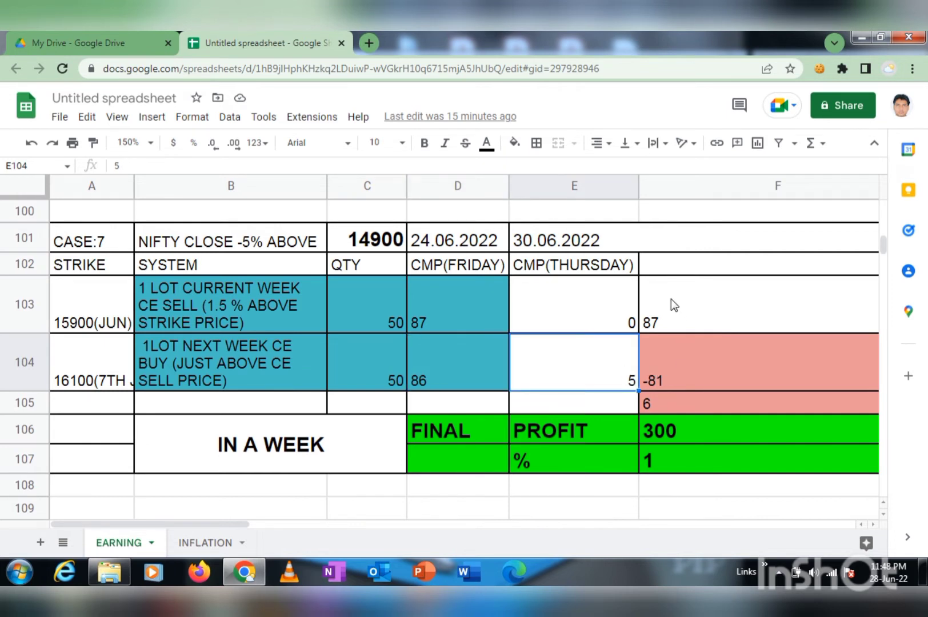
left_click(677, 373)
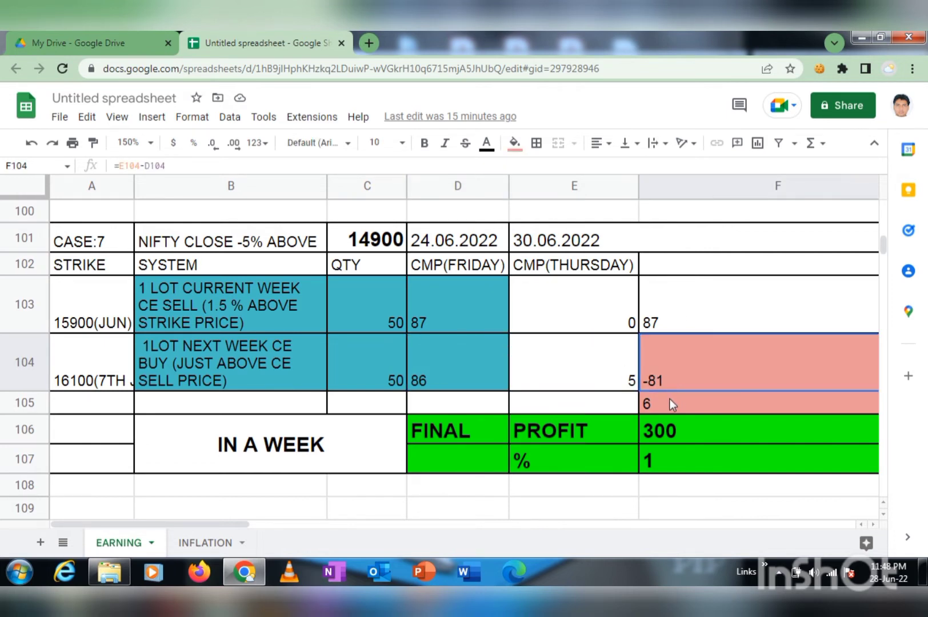
left_click(669, 399)
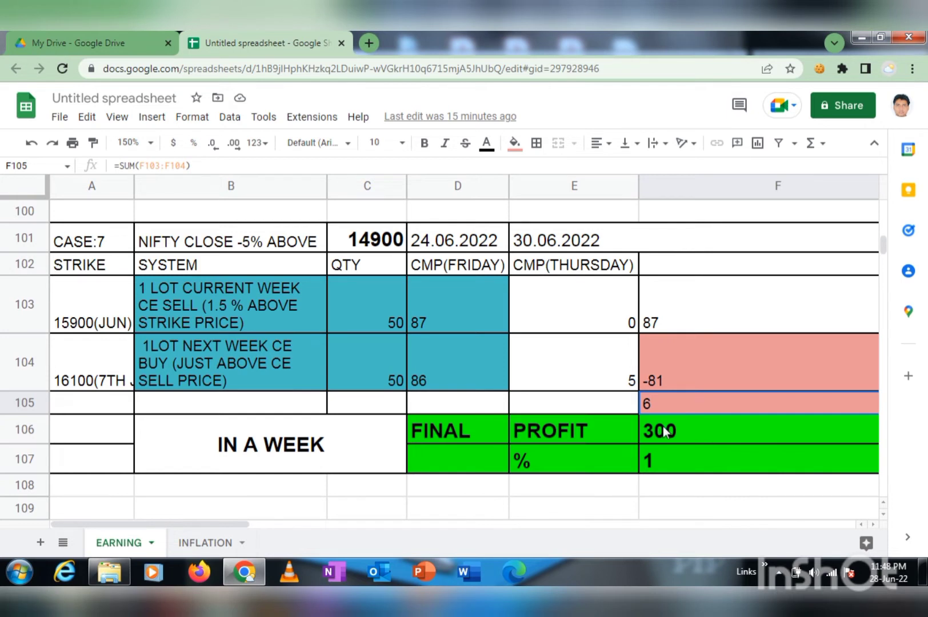
Review the lot quantity and the formulas for final profit and profit percentage in the -5% case
left_click(386, 309)
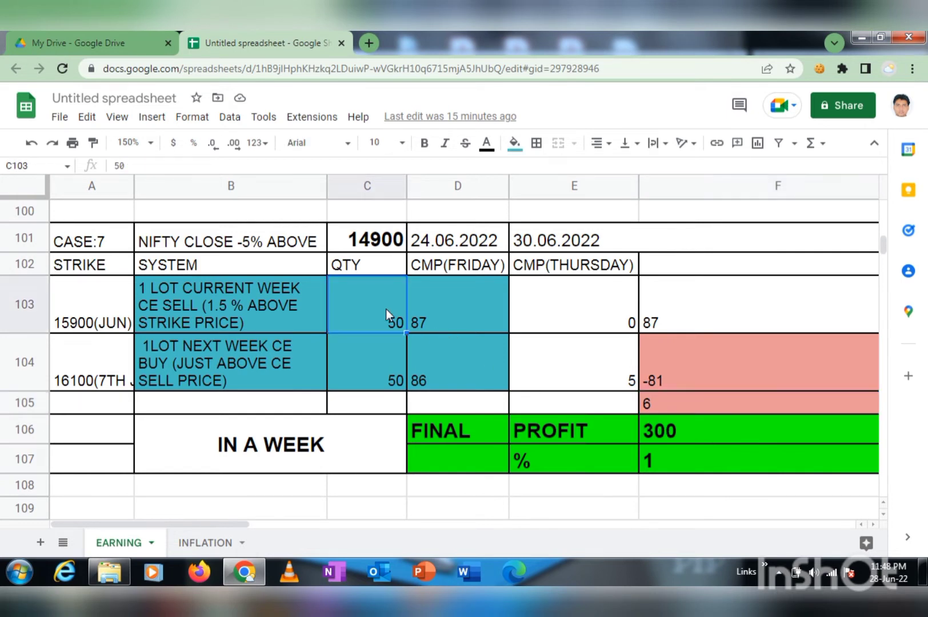
left_click(681, 436)
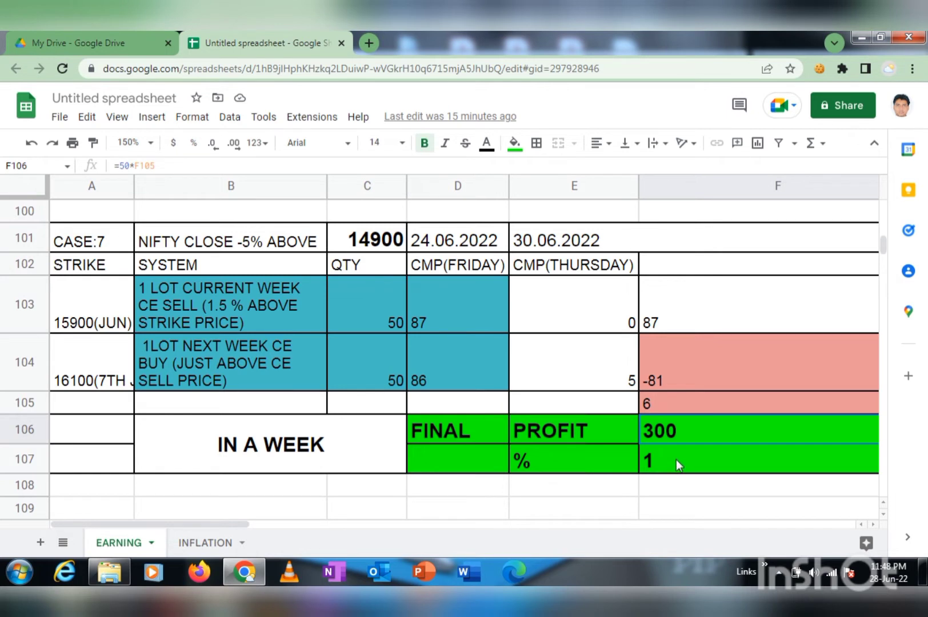
left_click(675, 460)
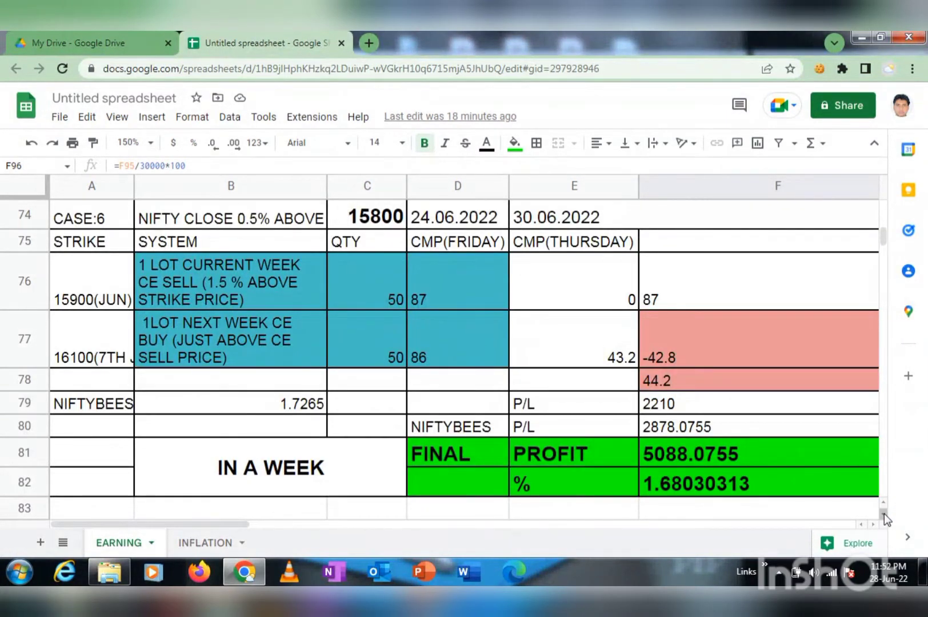
Locate the NIFTY close 0% case and examine the difference formulas of its sell and buy legs
scroll(884, 515, "down", 5)
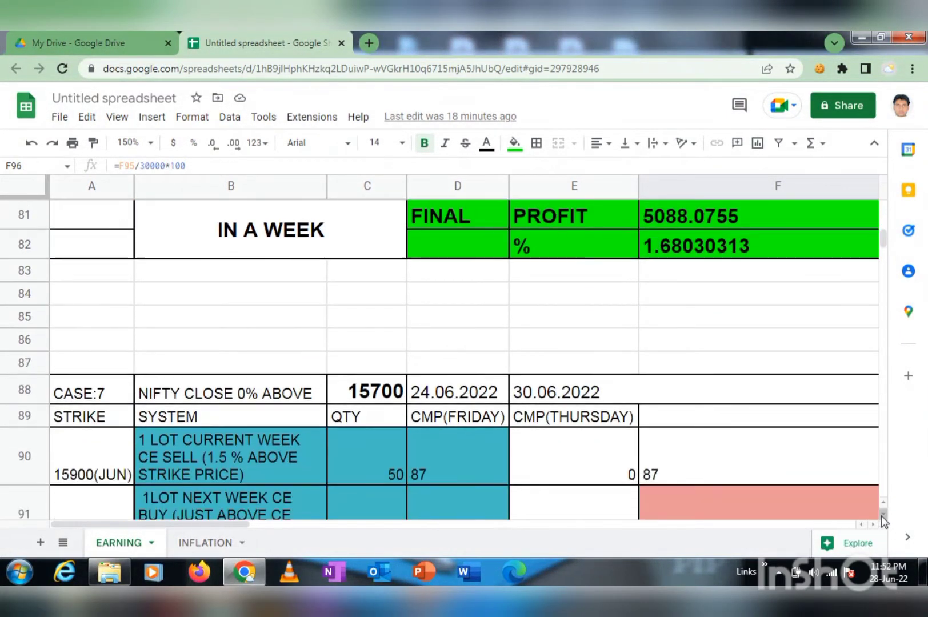
scroll(880, 515, "down", 4)
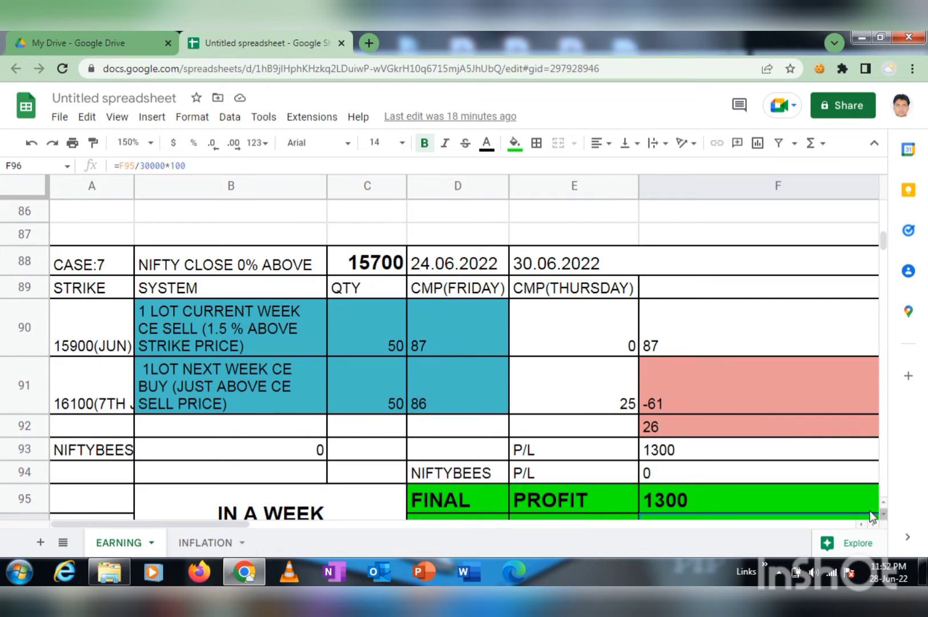
left_click(298, 263)
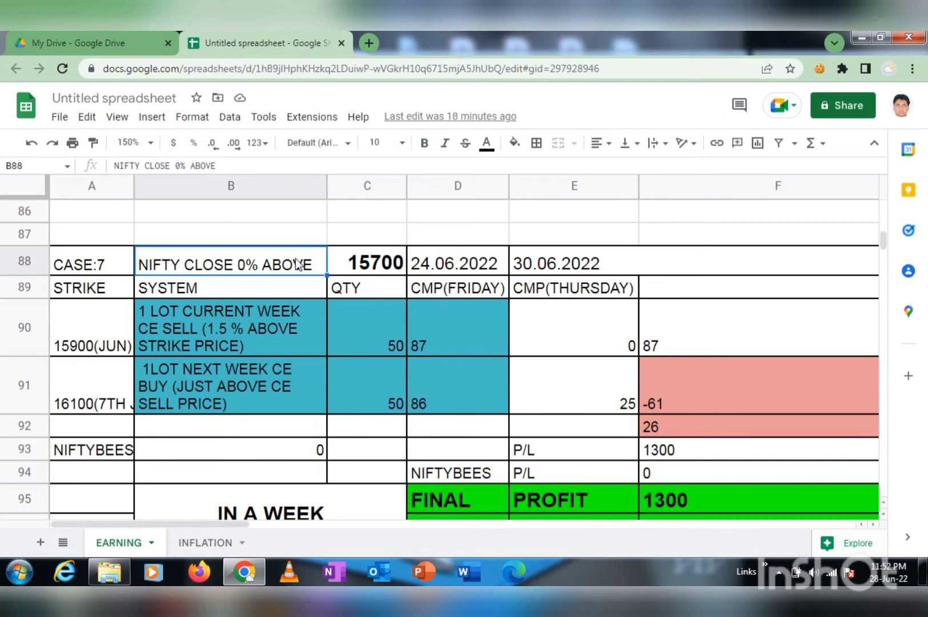
left_click(695, 345)
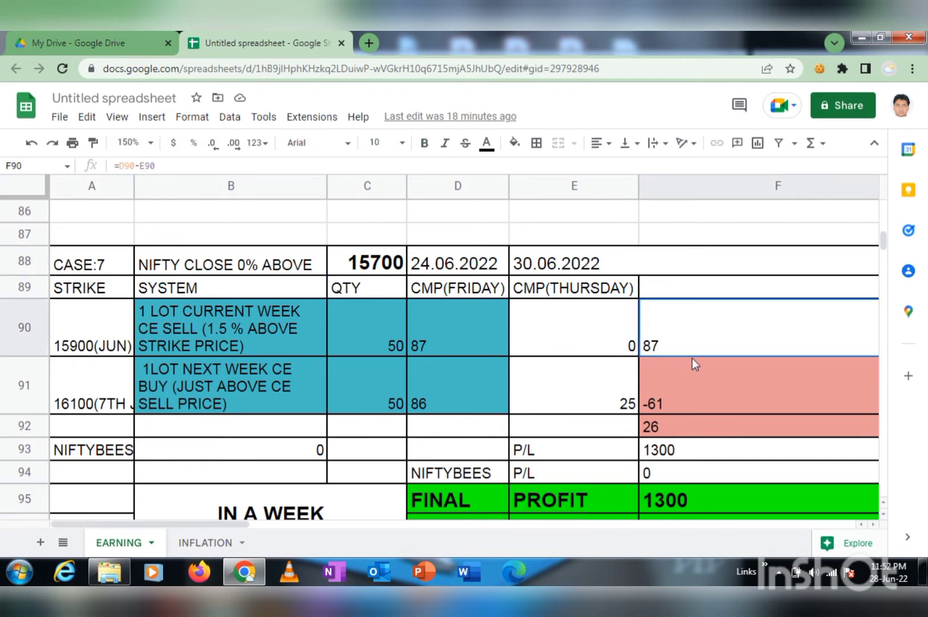
left_click(698, 402)
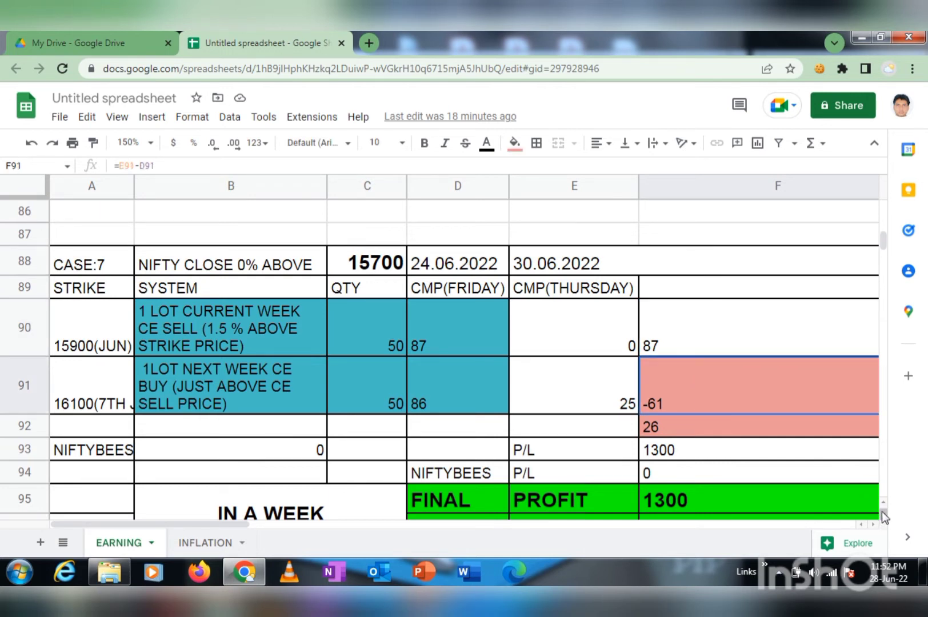
Review the 0% case's combined points, option P/L, final profit and profit percentage formulas
scroll(882, 512, "down", 4)
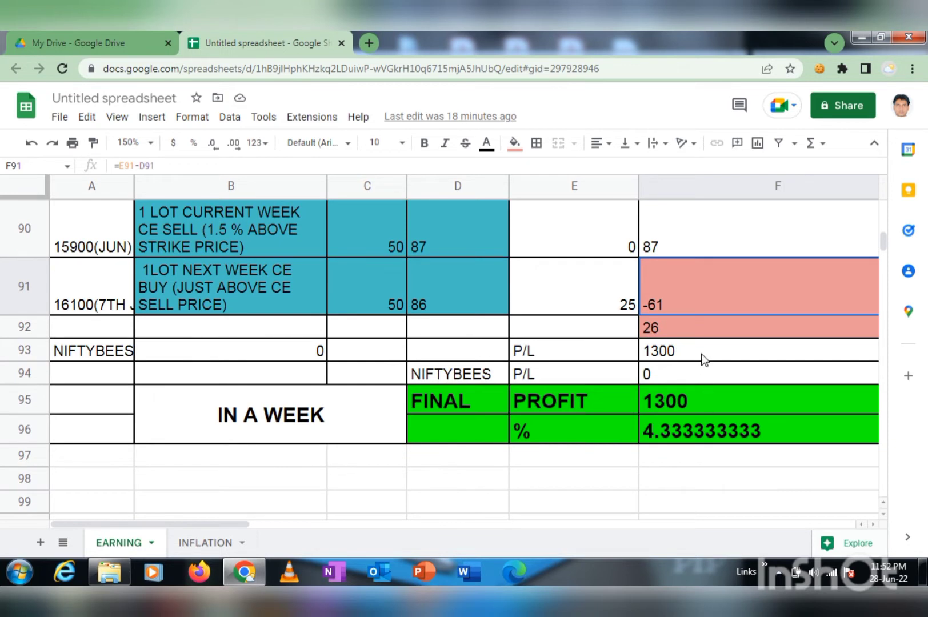
left_click(728, 327)
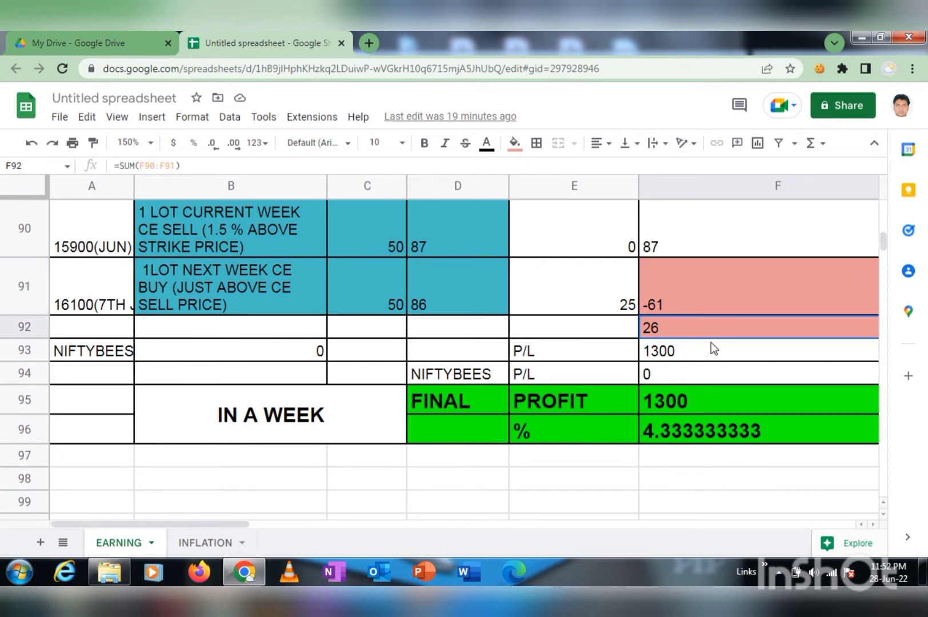
left_click(707, 360)
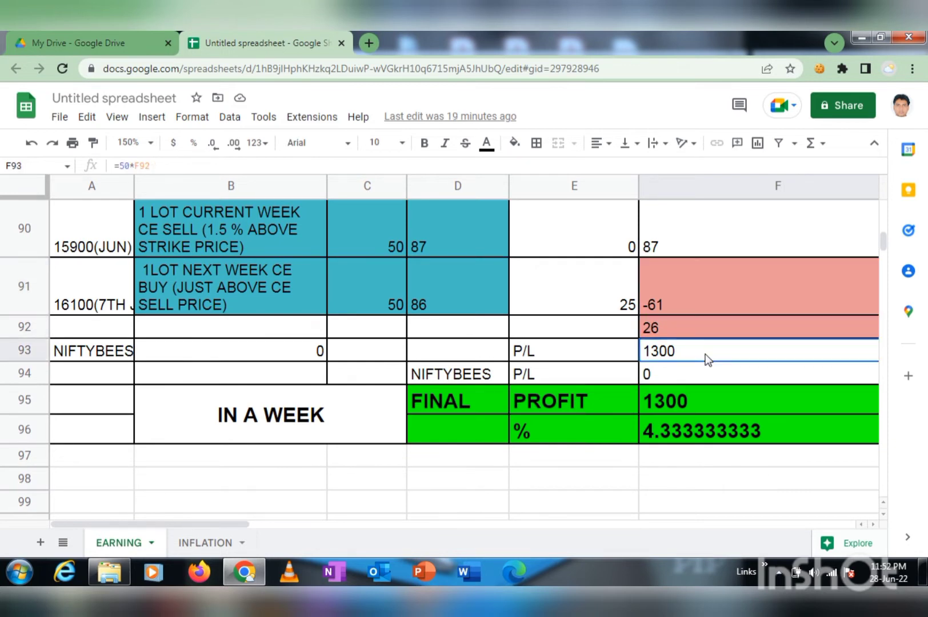
left_click(707, 401)
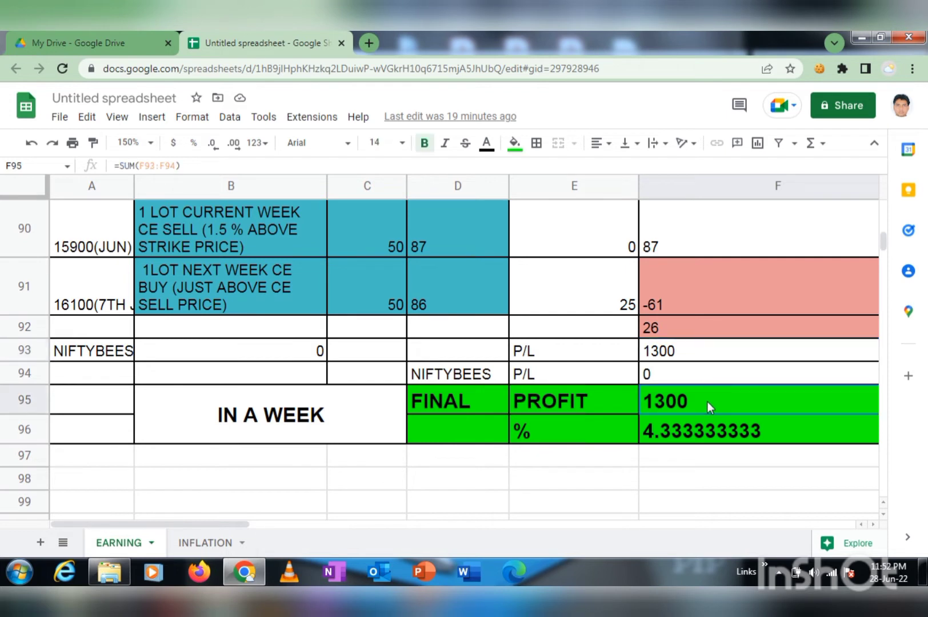
left_click(794, 435)
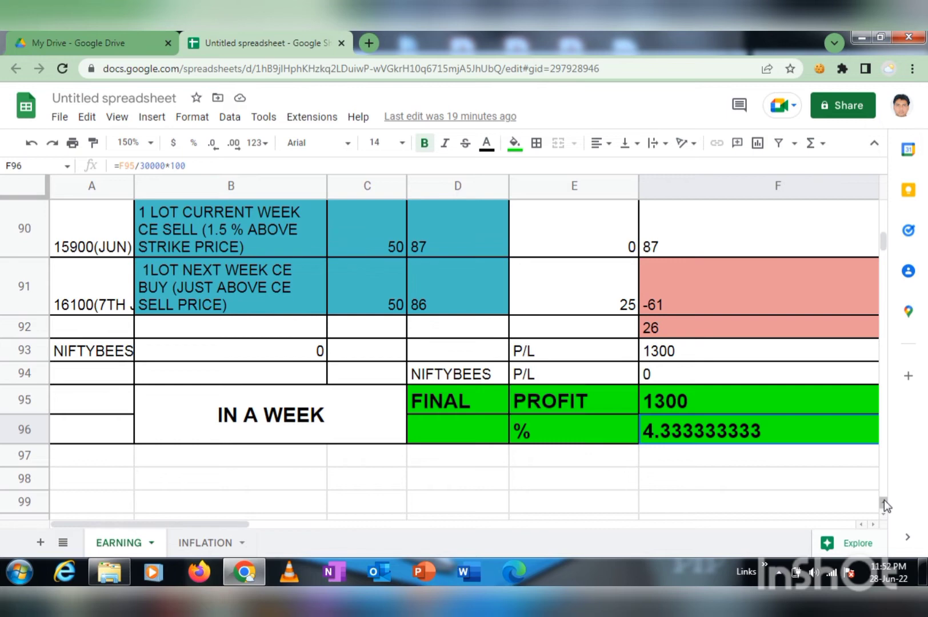
scroll(883, 506, "up", 3)
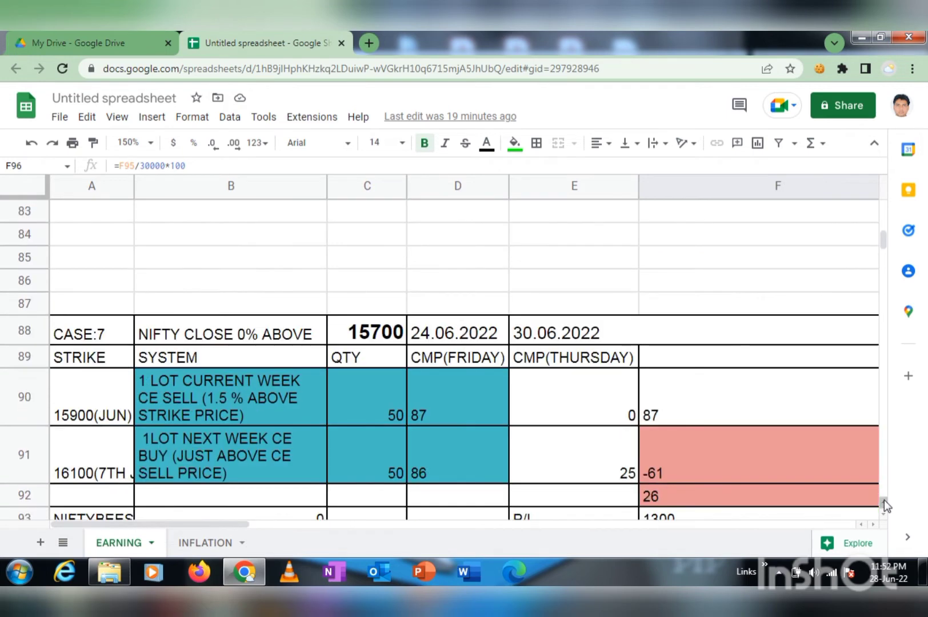
Locate the NIFTY close 0.5% above case and examine its heading and current-week CE sell leg
scroll(884, 505, "up", 4)
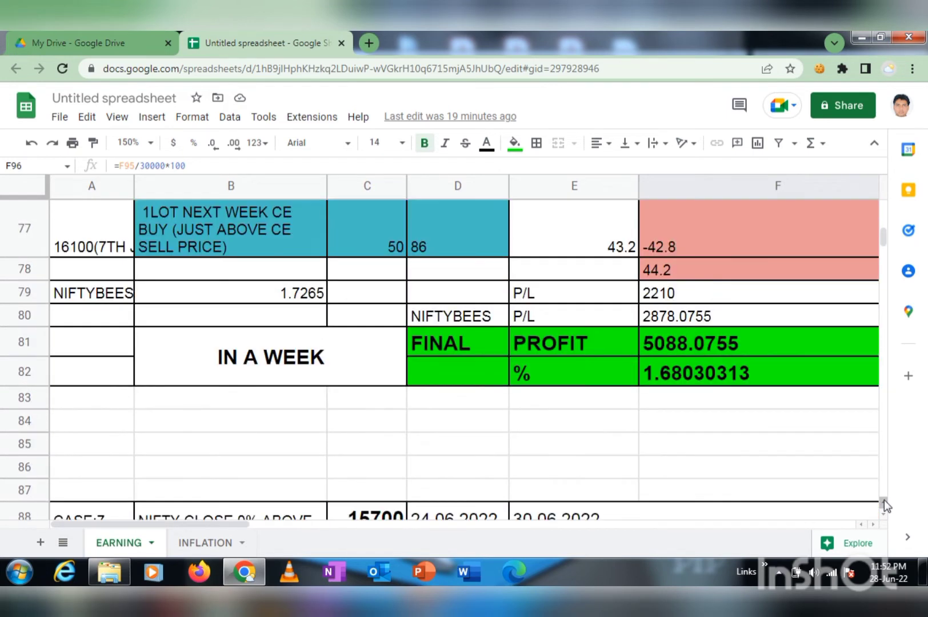
scroll(884, 506, "up", 1)
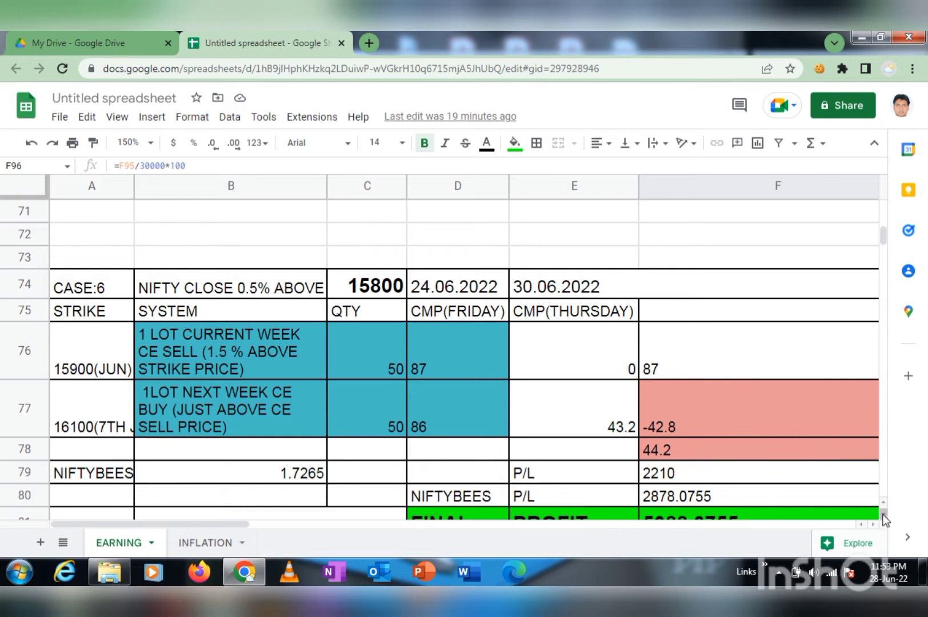
scroll(884, 519, "down", 3)
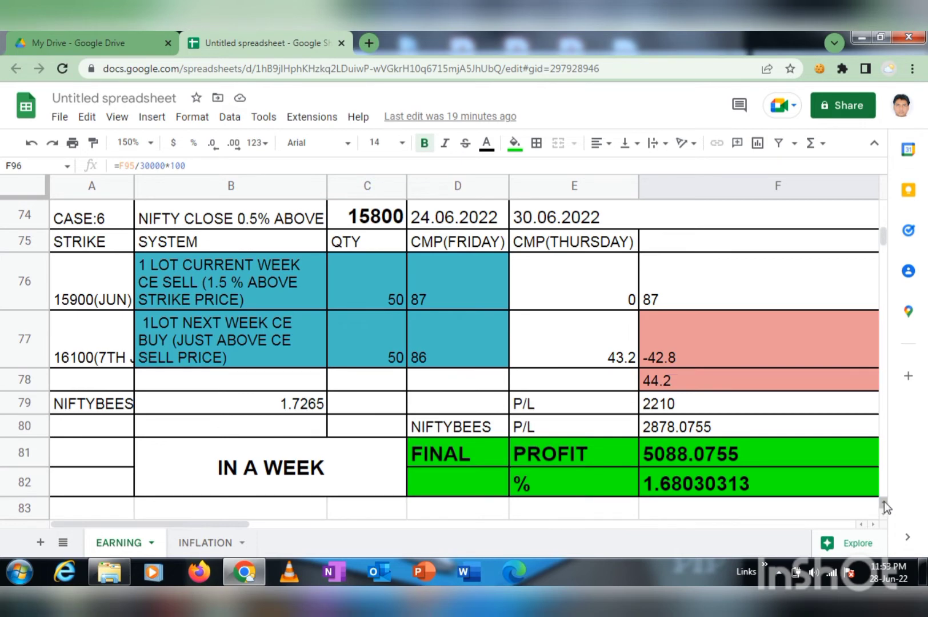
scroll(886, 508, "up", 3)
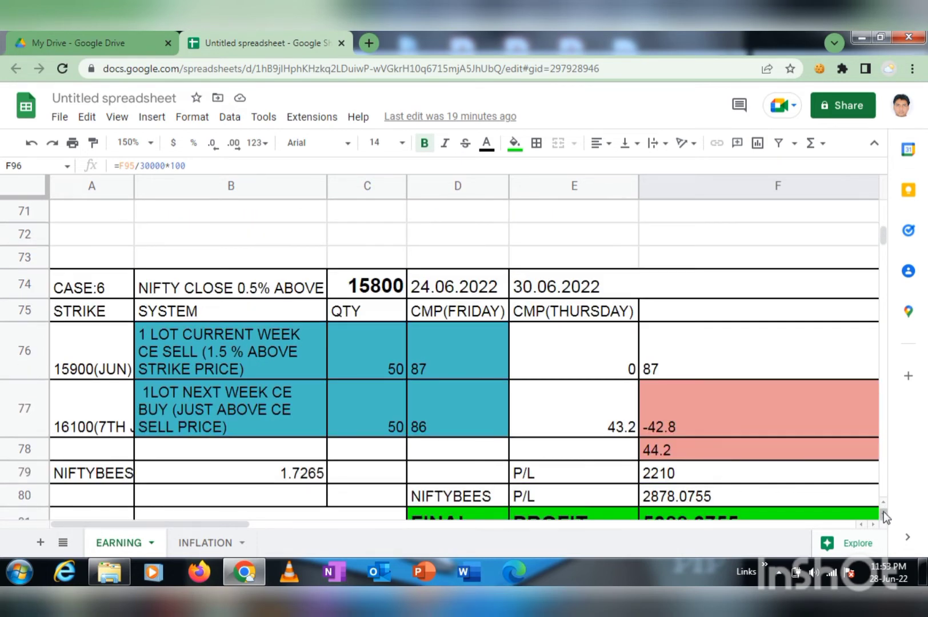
left_click(884, 511)
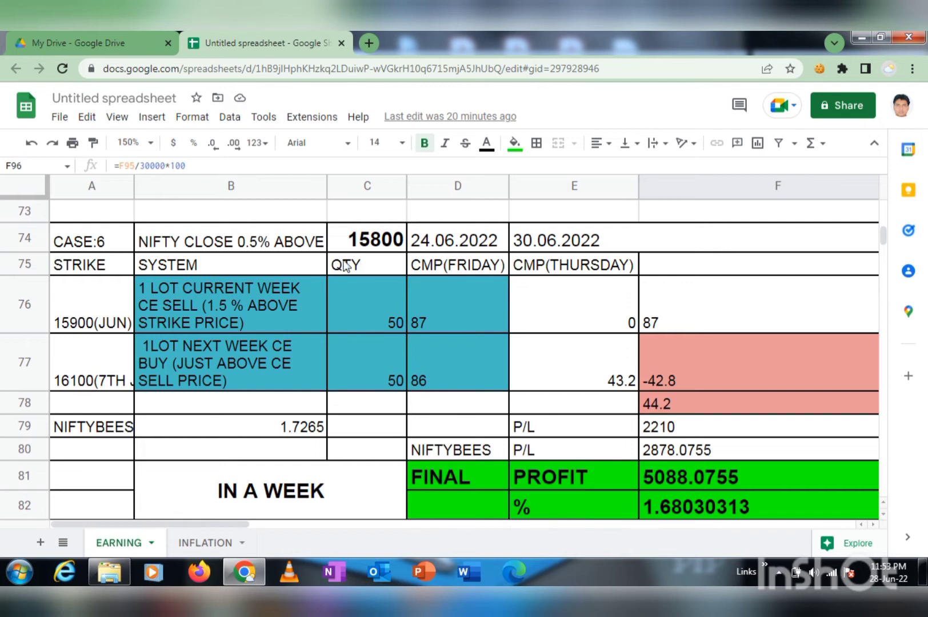
left_click(294, 240)
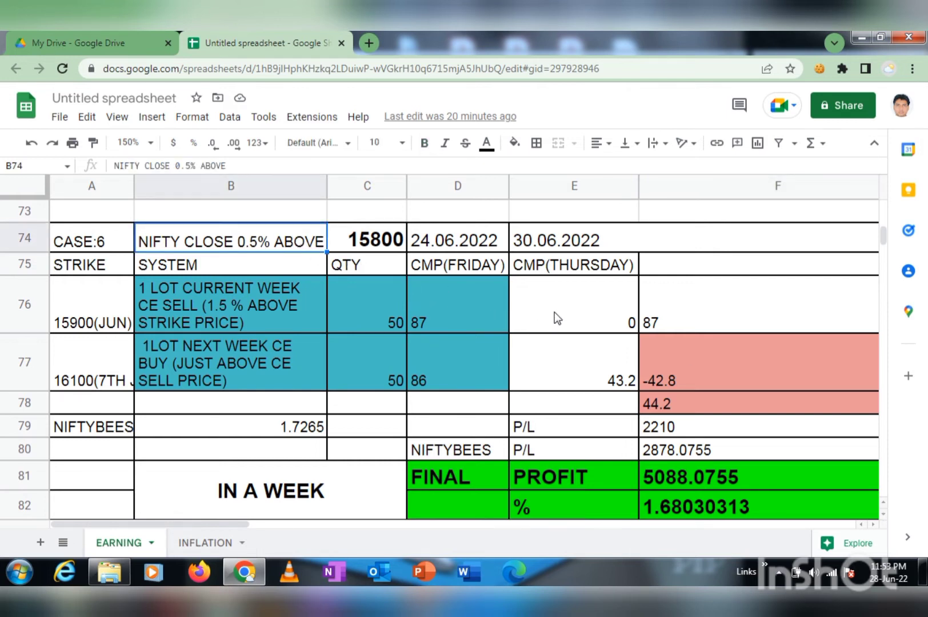
left_click(212, 289)
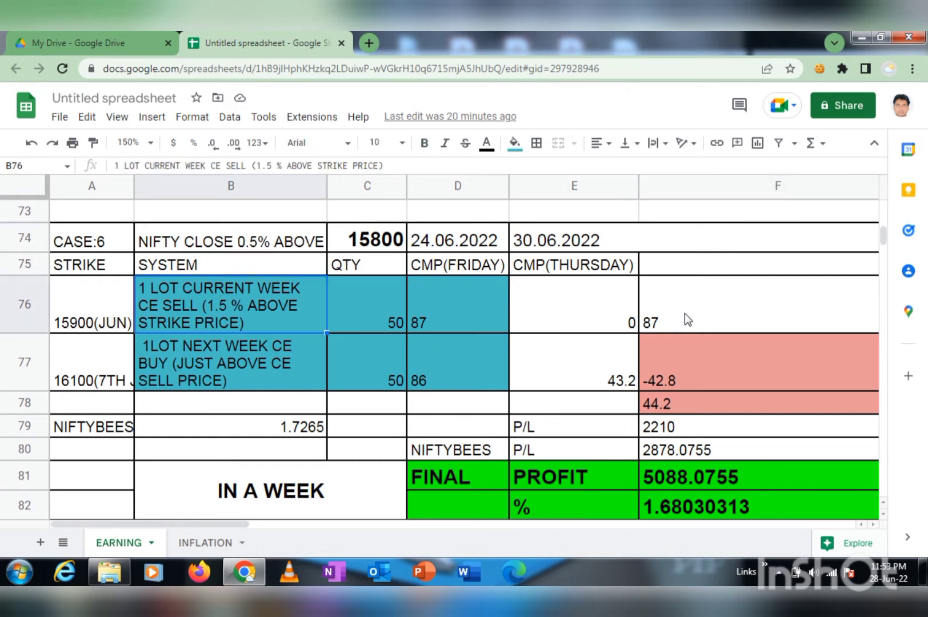
Examine the 0.5% case's next-week buy leg quantity, prices and difference, plus the combined points and option P/L formulas
left_click(362, 387)
left_click(461, 361)
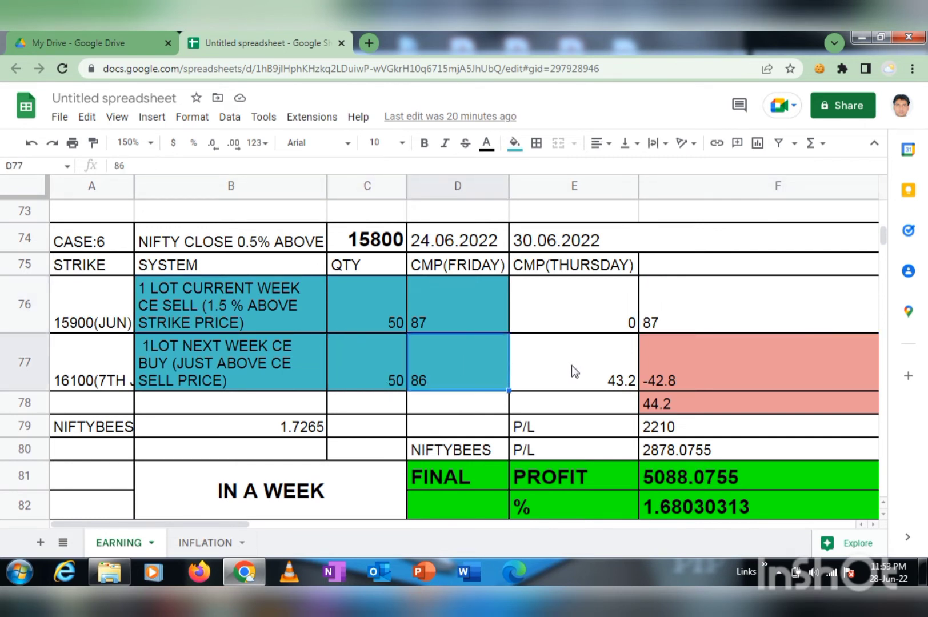
left_click(608, 378)
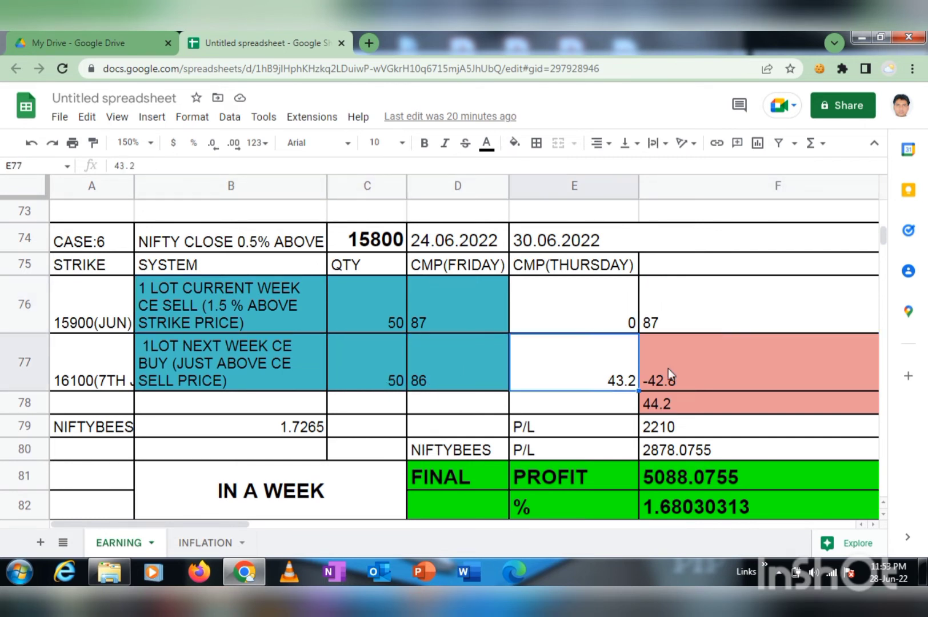
left_click(710, 371)
left_click(704, 411)
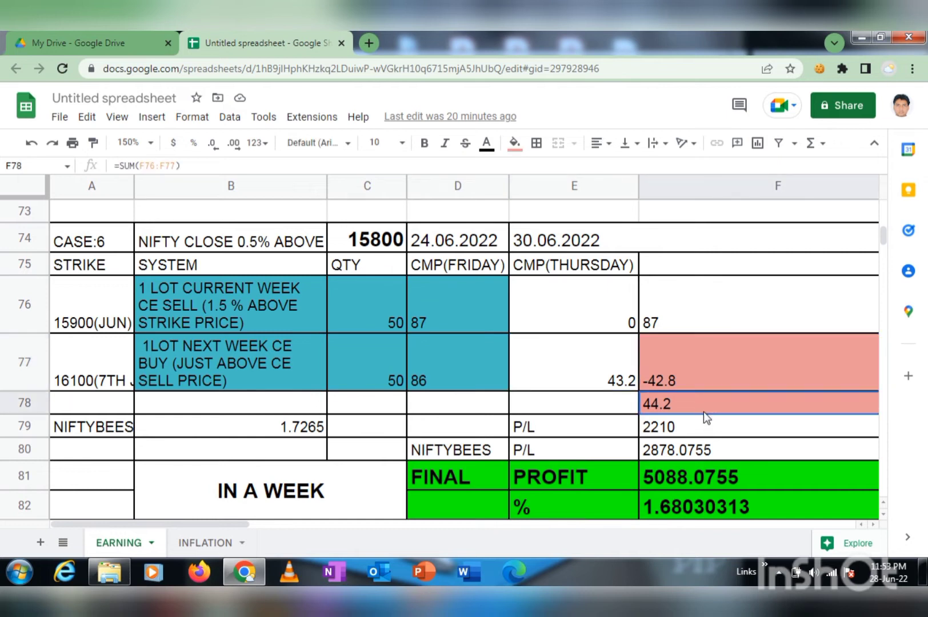
left_click(724, 436)
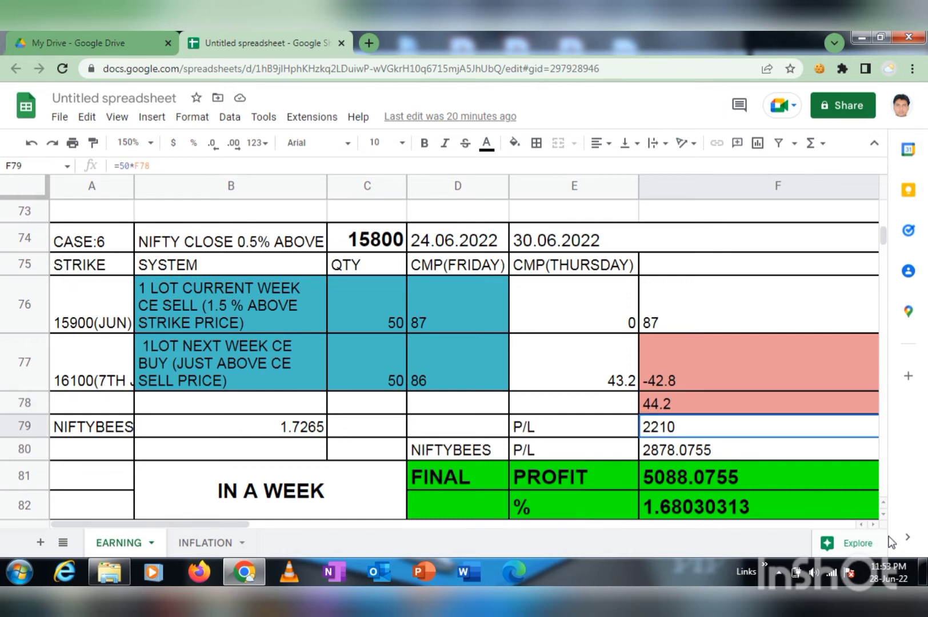
Review the final profit percentage formula of the 0.5% above case
left_click(881, 514)
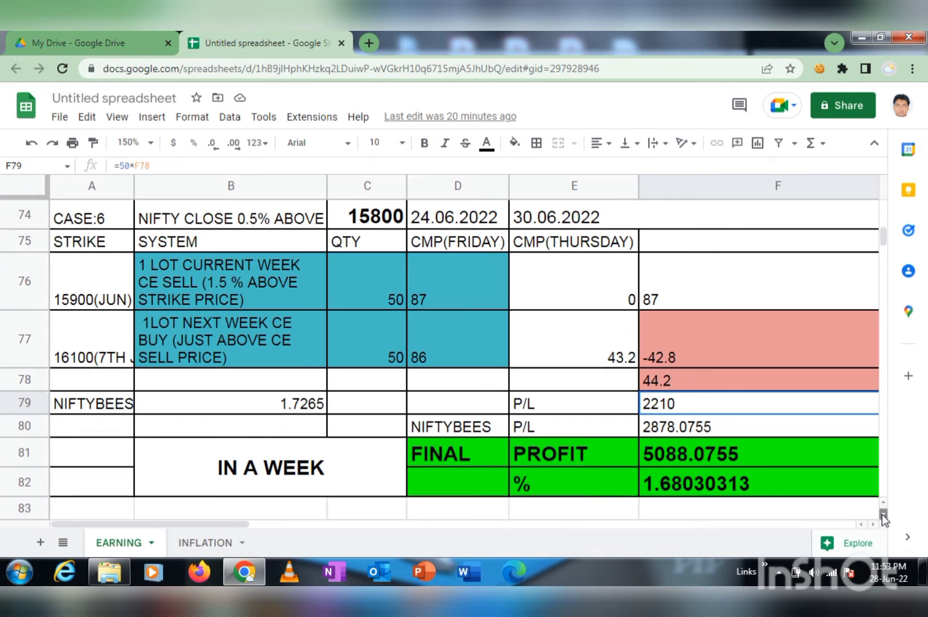
left_click(882, 514)
left_click(882, 514)
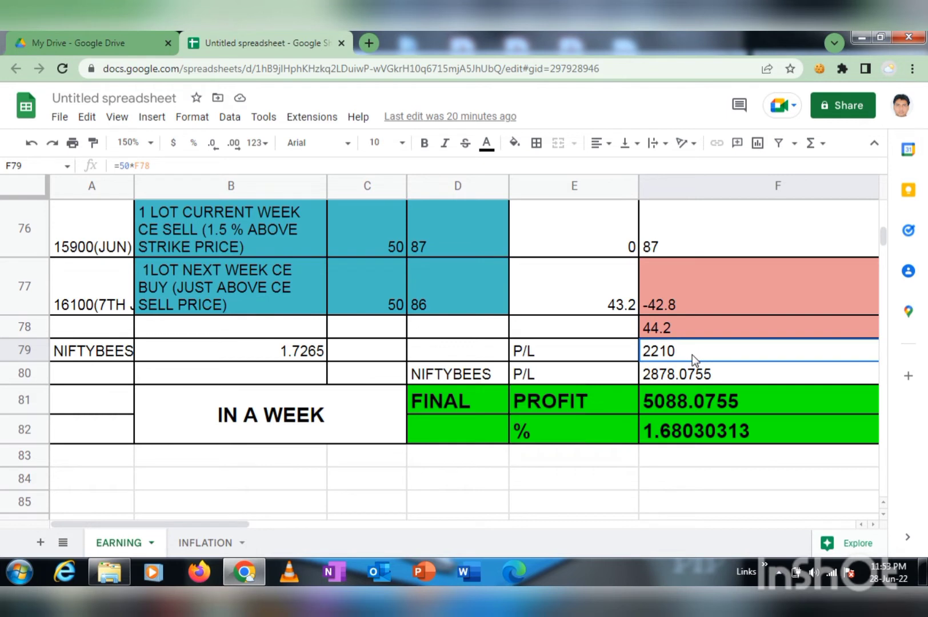
left_click(684, 430)
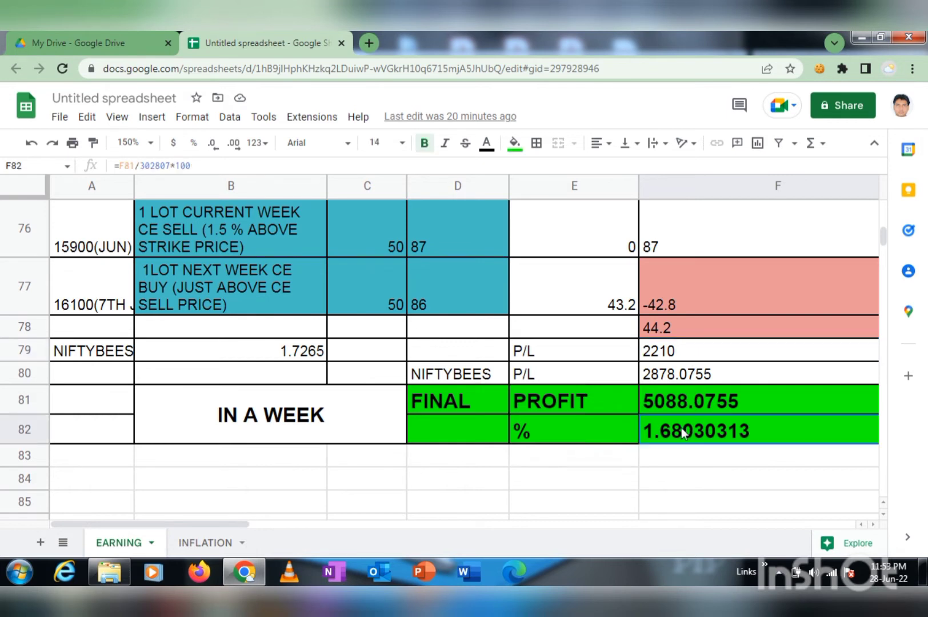
Calculate the option-only return percentage in F83, below the 0.5% case, with the formula =F79/30000*100
left_click(601, 461)
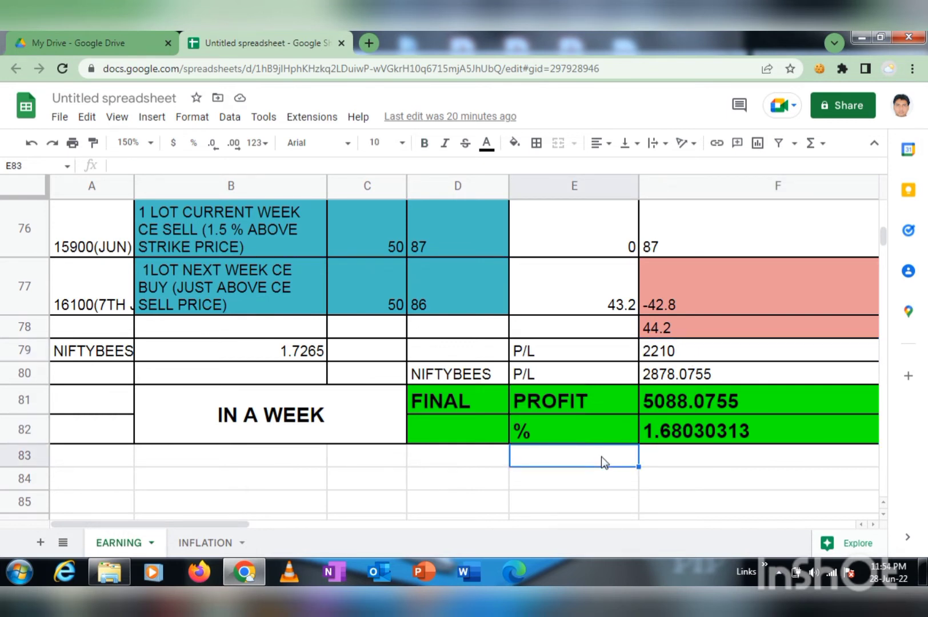
left_click(676, 454)
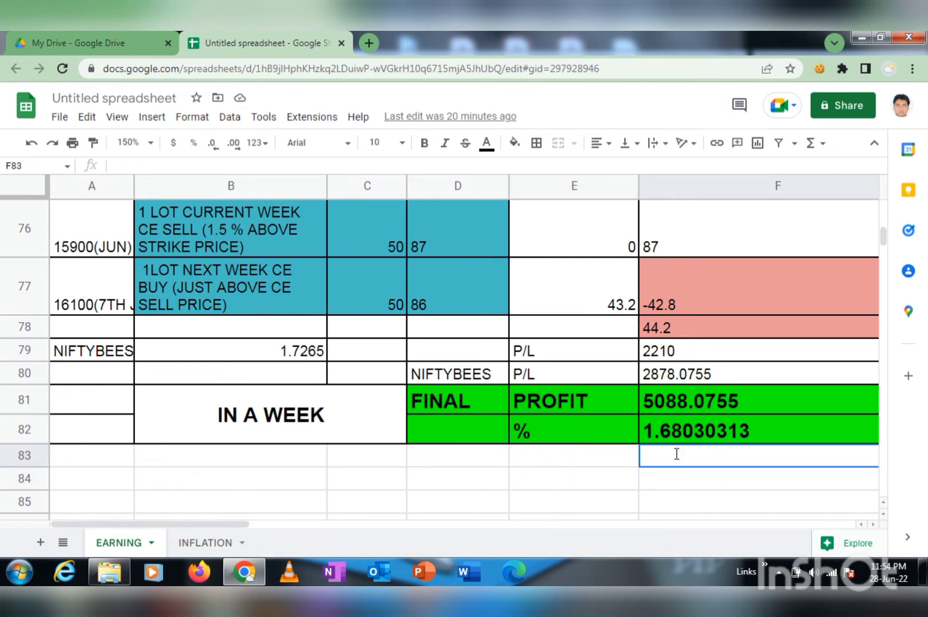
type("=3000")
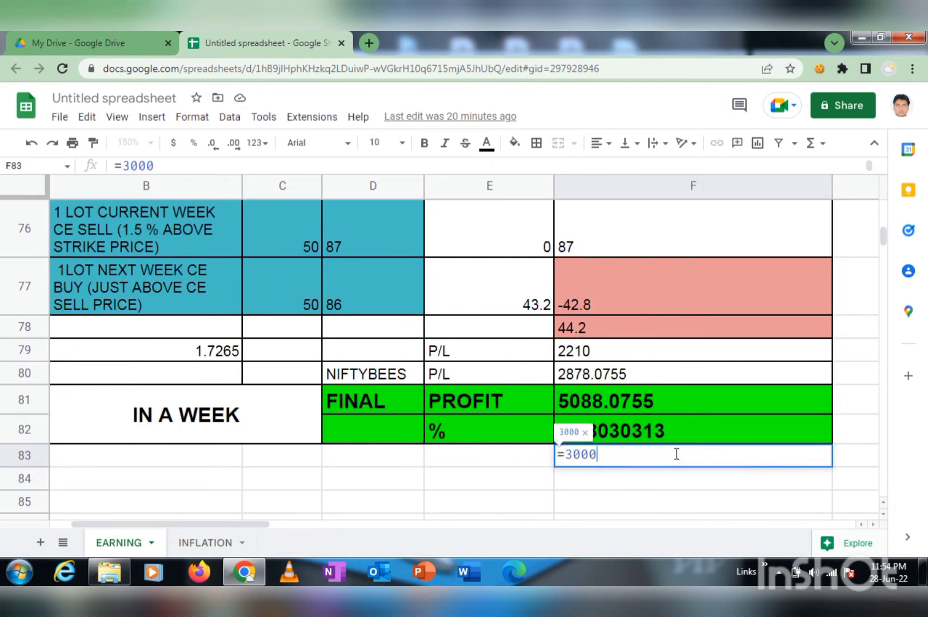
key("BackSpace")
key("BackSpace")
key("BackSpace")
key("BackSpace")
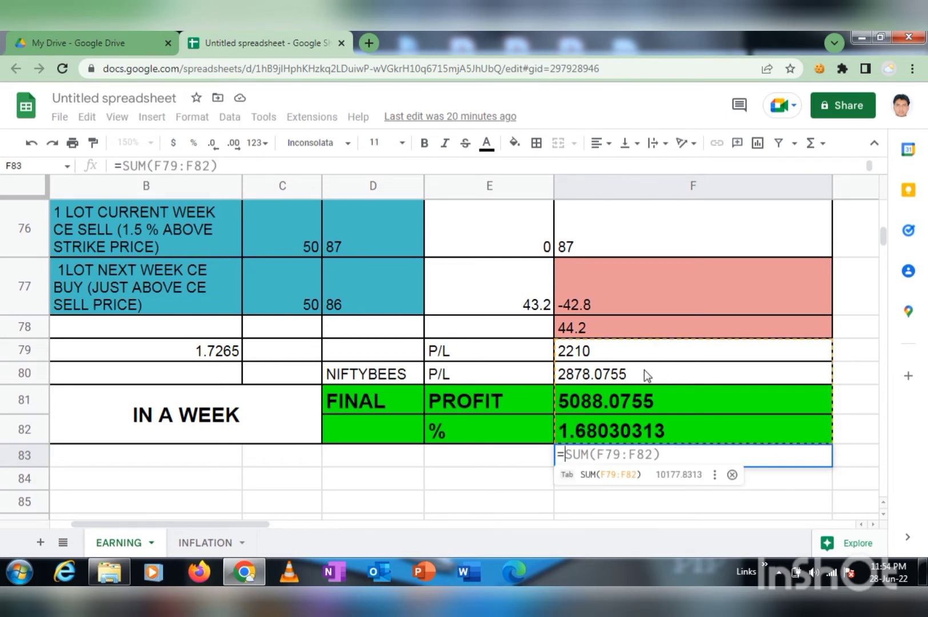
left_click(647, 349)
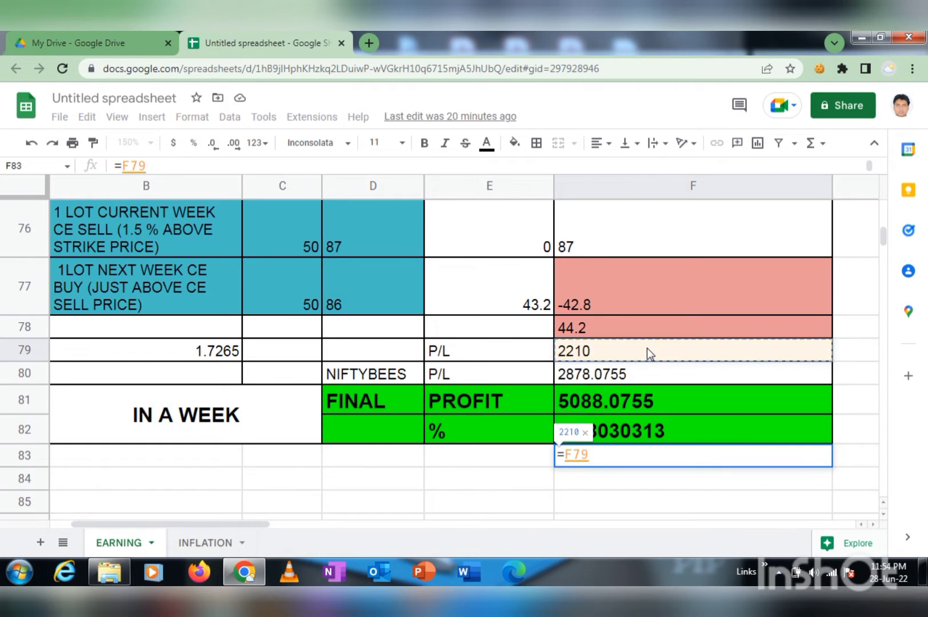
type("/3000")
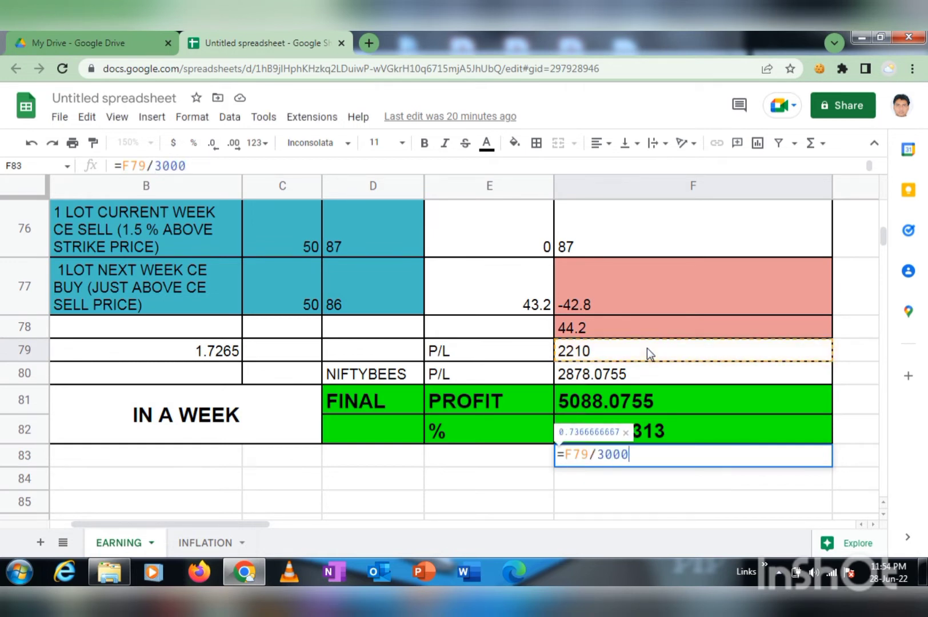
type("0*100")
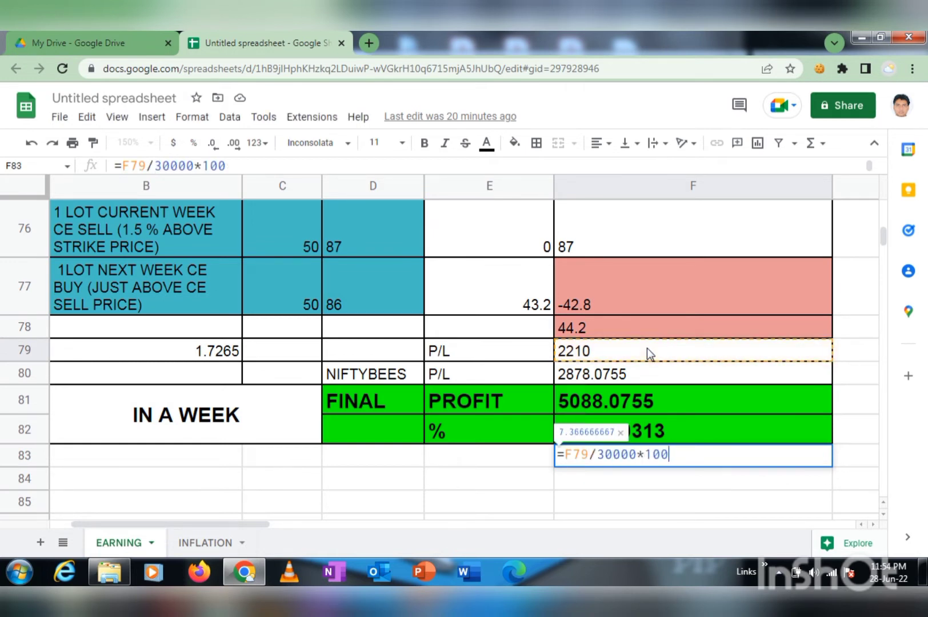
key("Return")
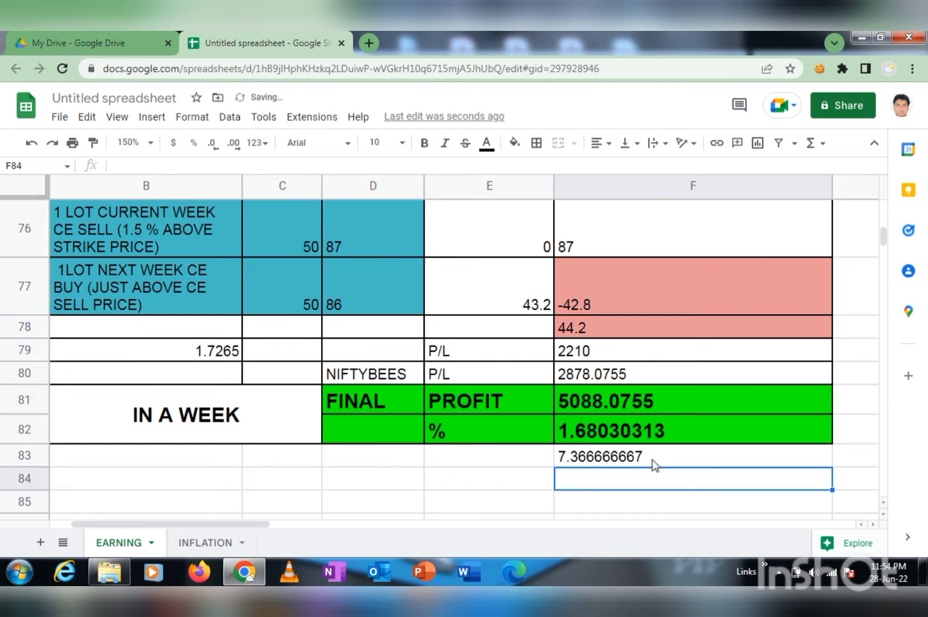
Compare the option-only return formula in F83 with the combined profit percentage formula in F82
left_click(651, 459)
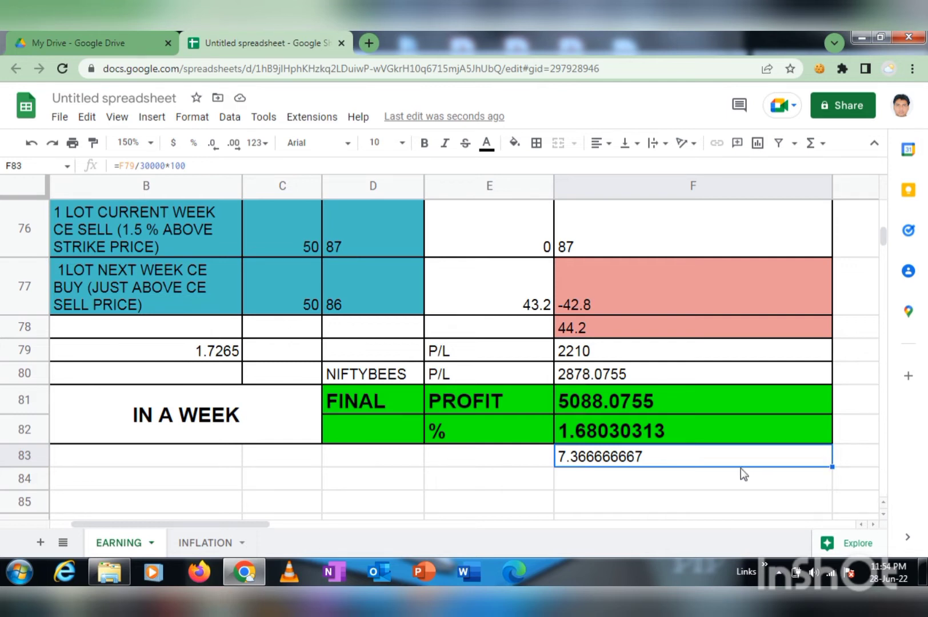
left_click(668, 474)
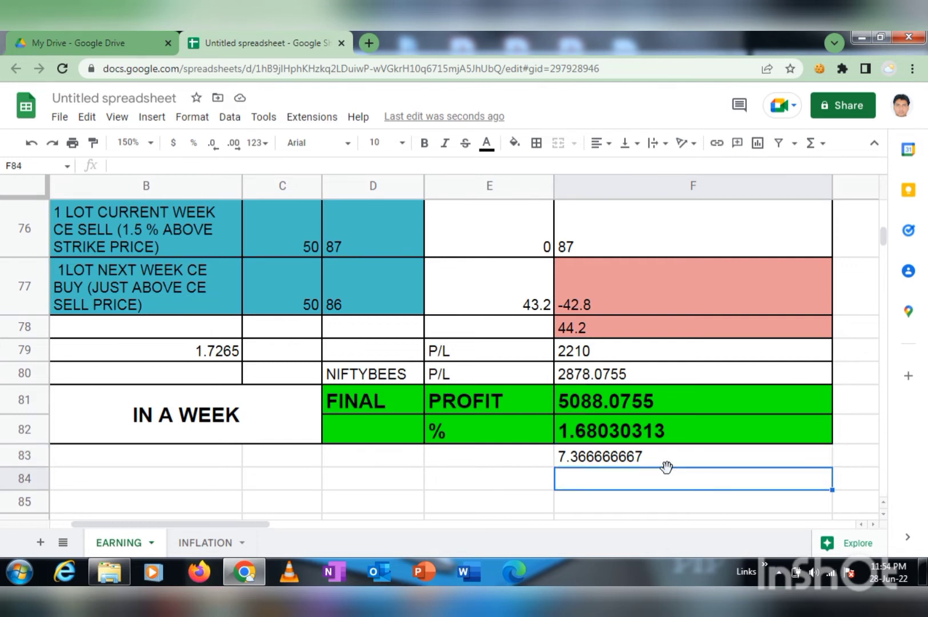
left_click(686, 458)
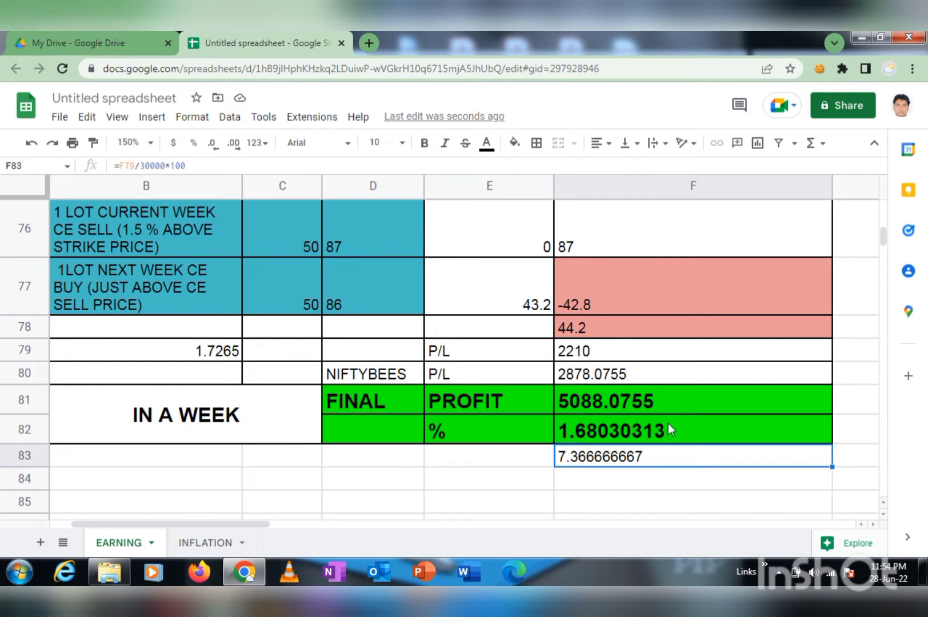
left_click(676, 430)
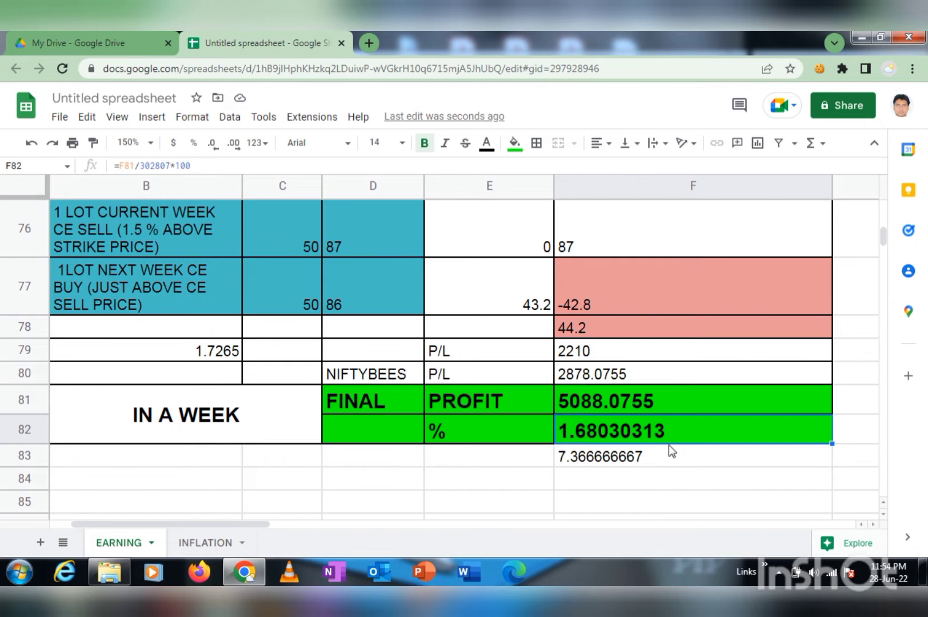
left_click(667, 451)
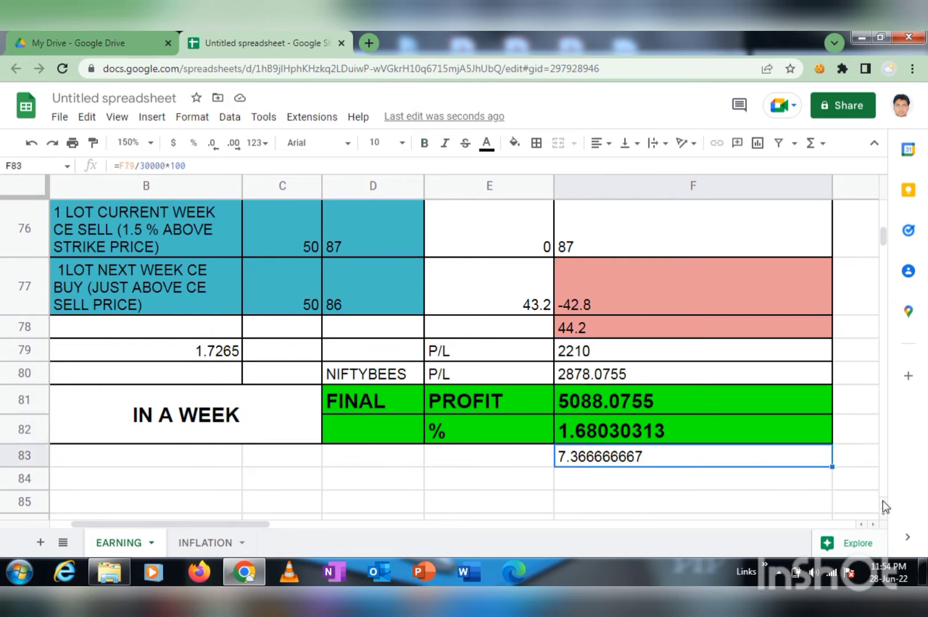
Locate the NIFTY close 1% above case and examine its combined points and option P/L formulas
scroll(880, 501, "up", 6)
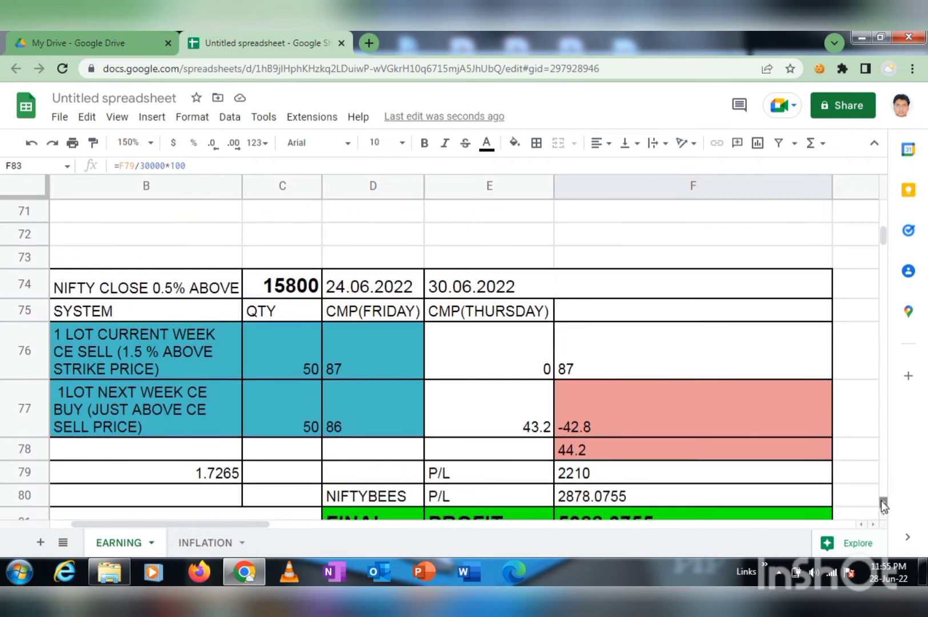
scroll(881, 501, "up", 2)
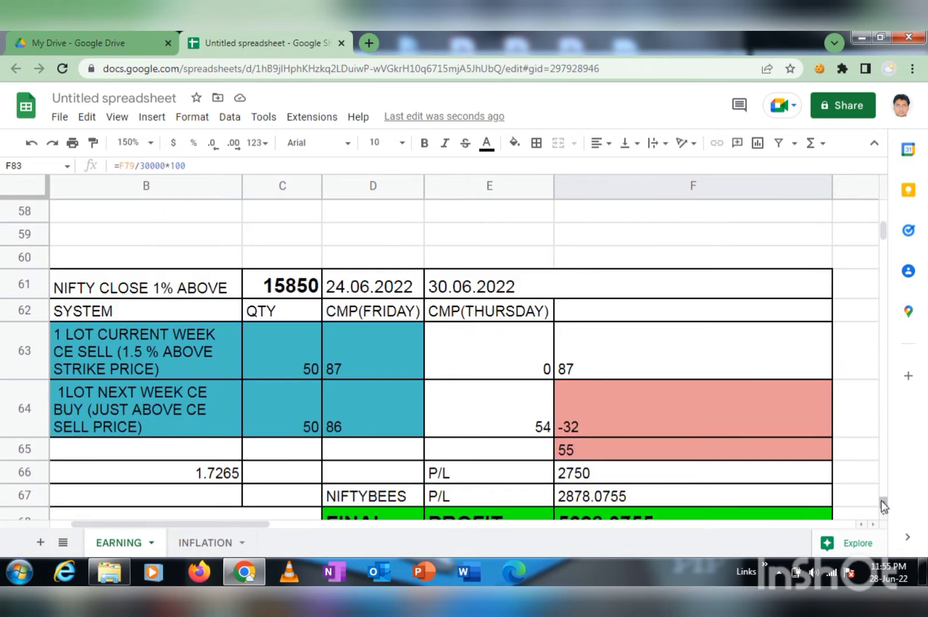
left_click(230, 291)
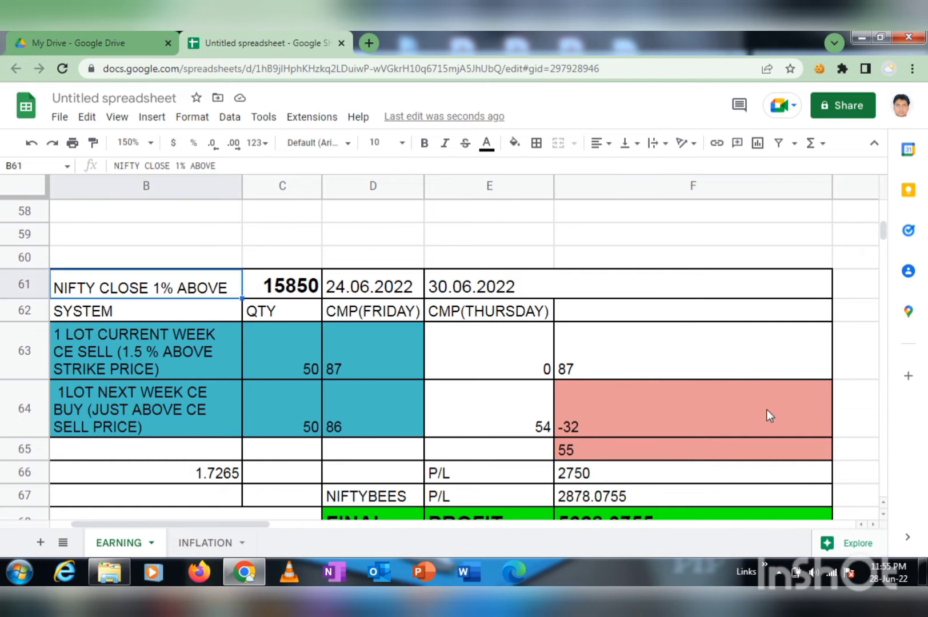
left_click(884, 514)
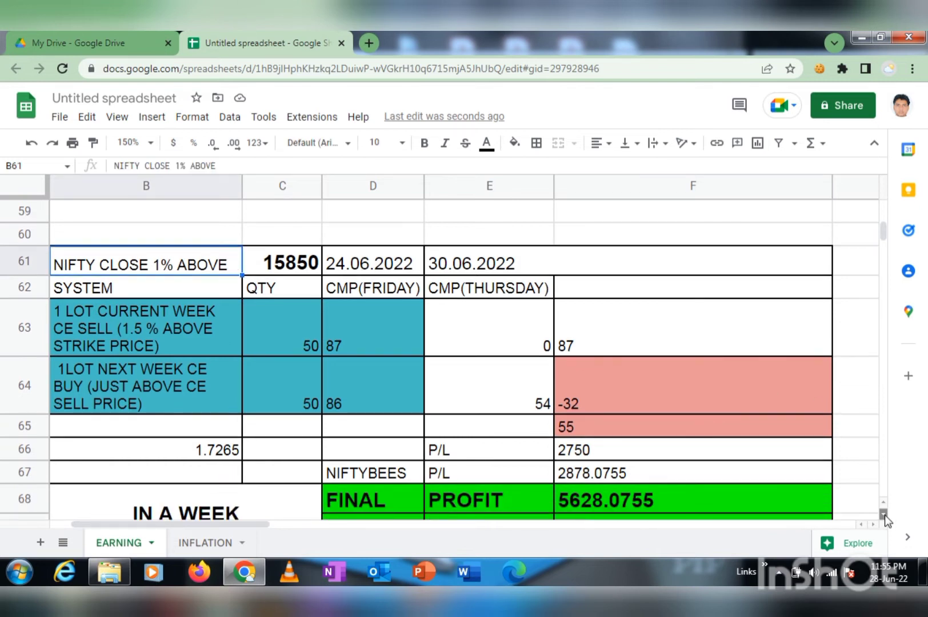
left_click(884, 514)
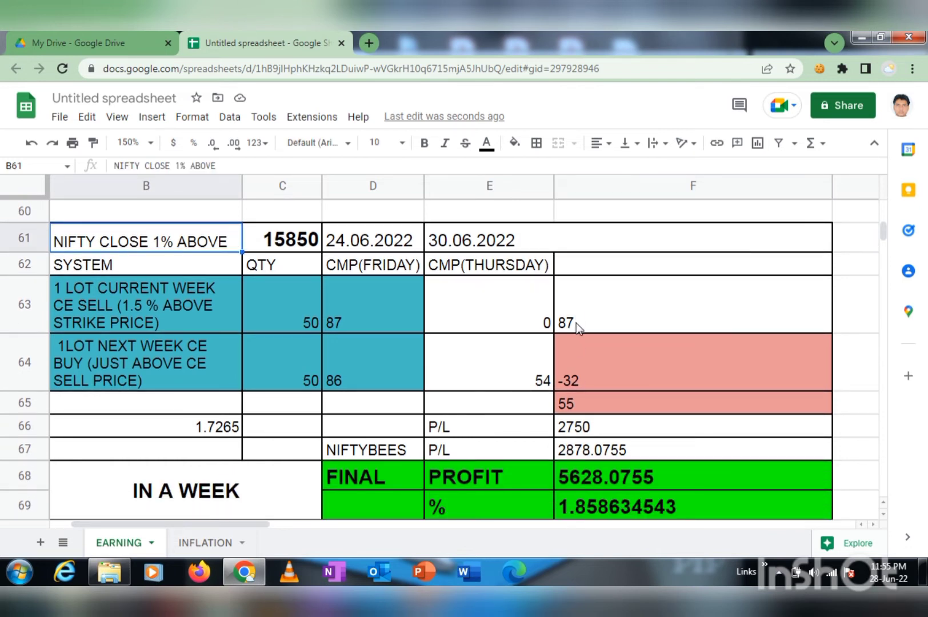
left_click(582, 404)
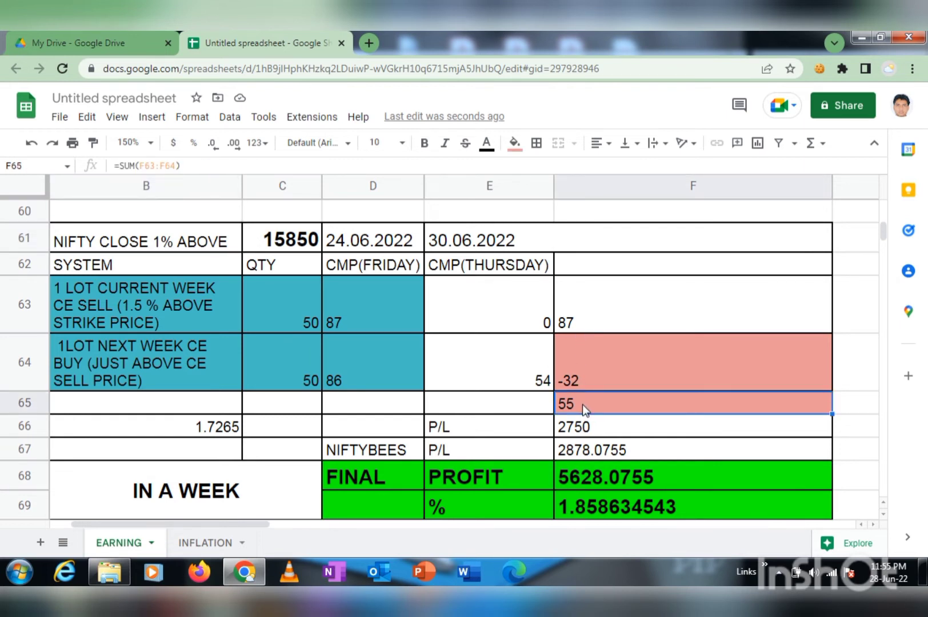
left_click(609, 435)
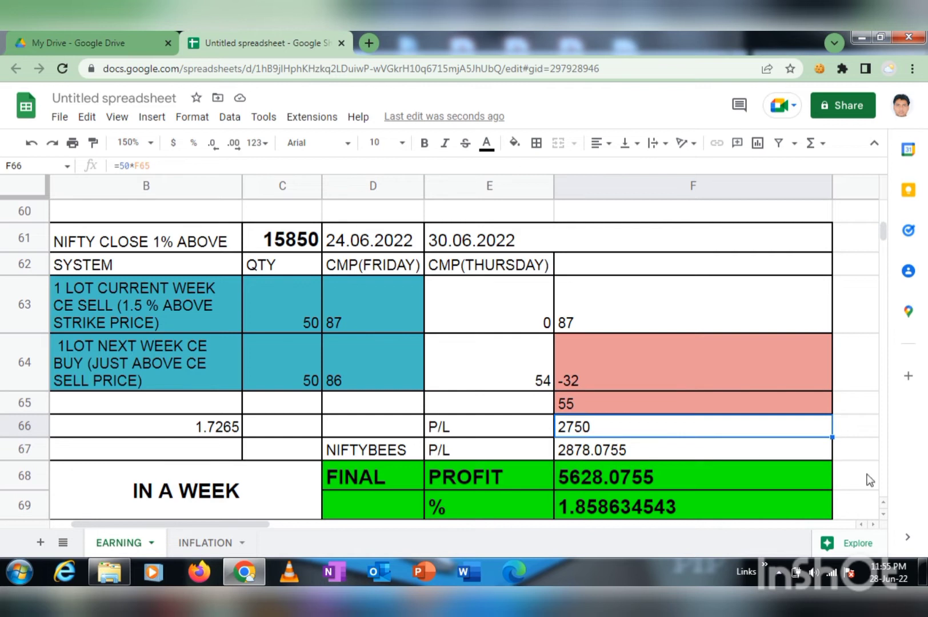
left_click(883, 512)
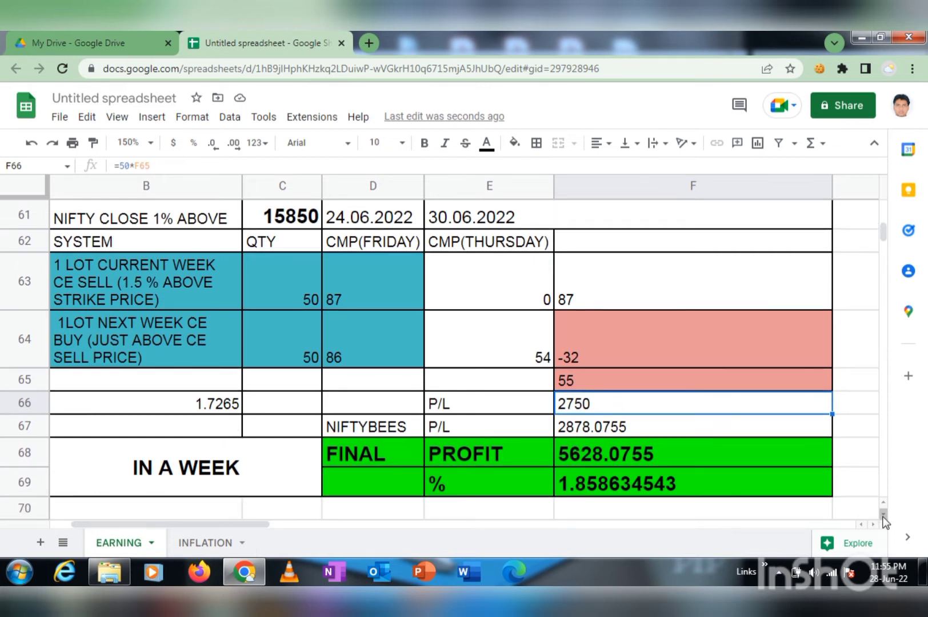
Calculate the option-only return percentage in F70, below the 1% above case, with the formula =F66/30000*100
left_click(883, 513)
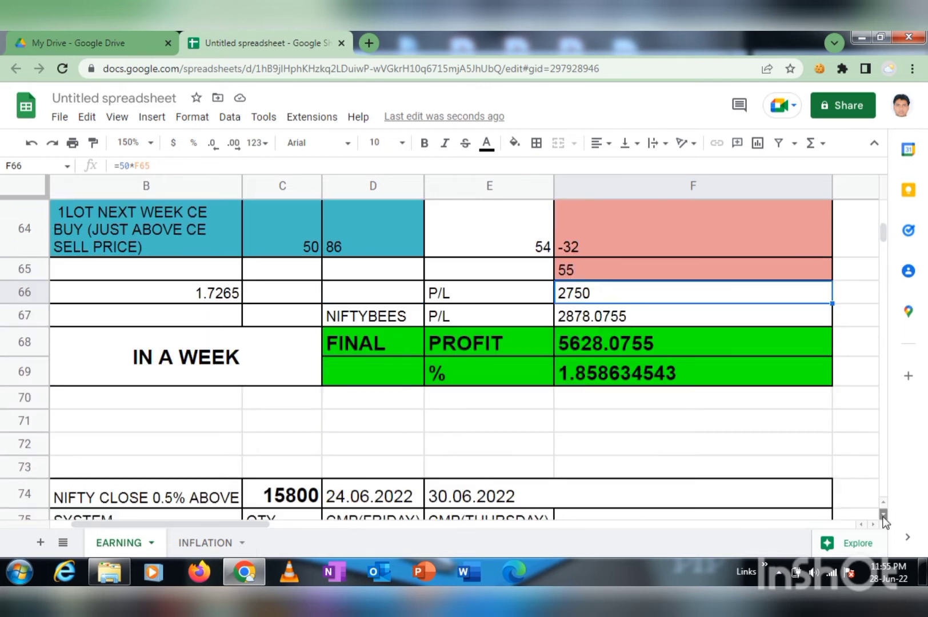
left_click(584, 402)
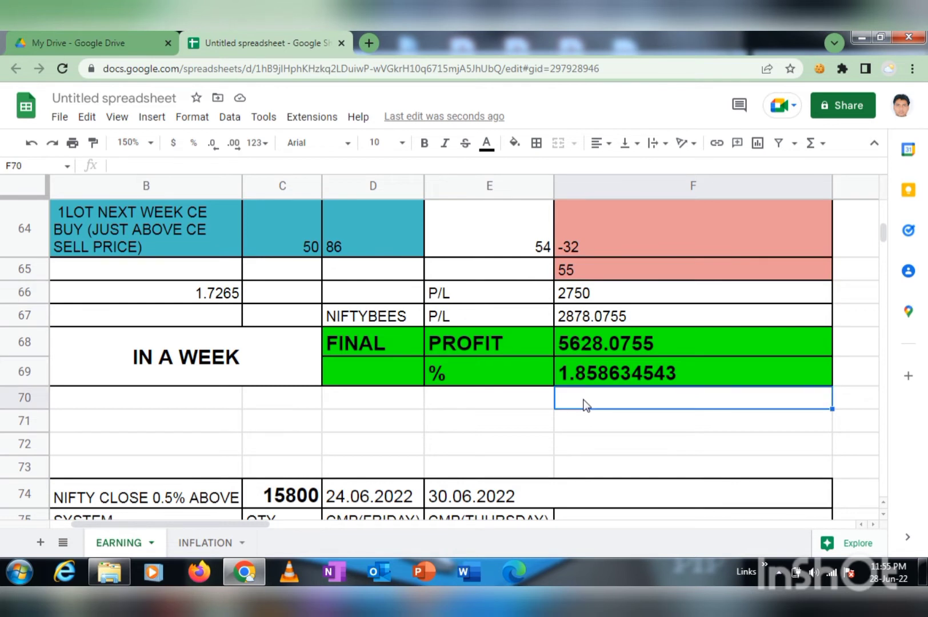
type("=")
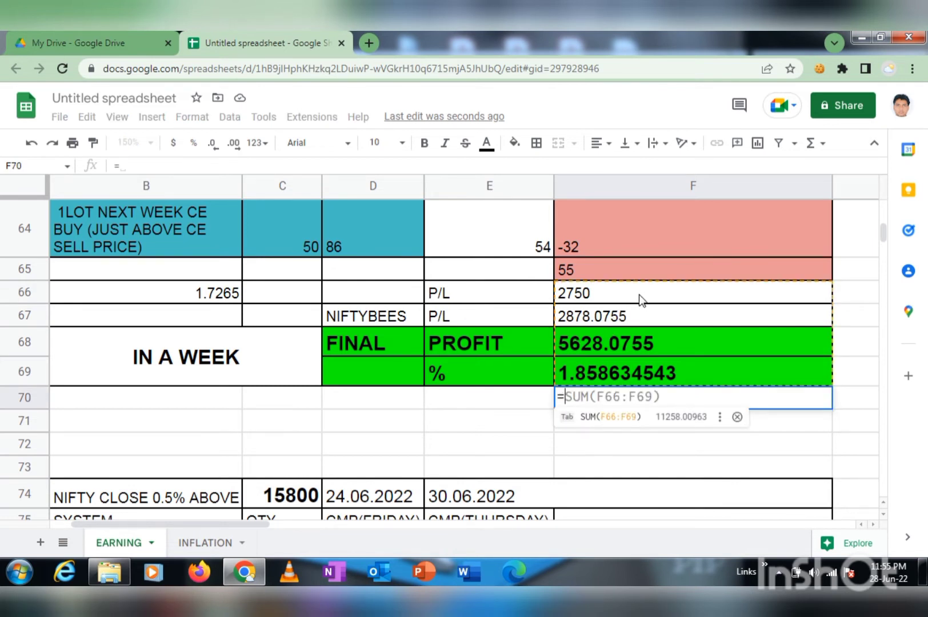
left_click(639, 295)
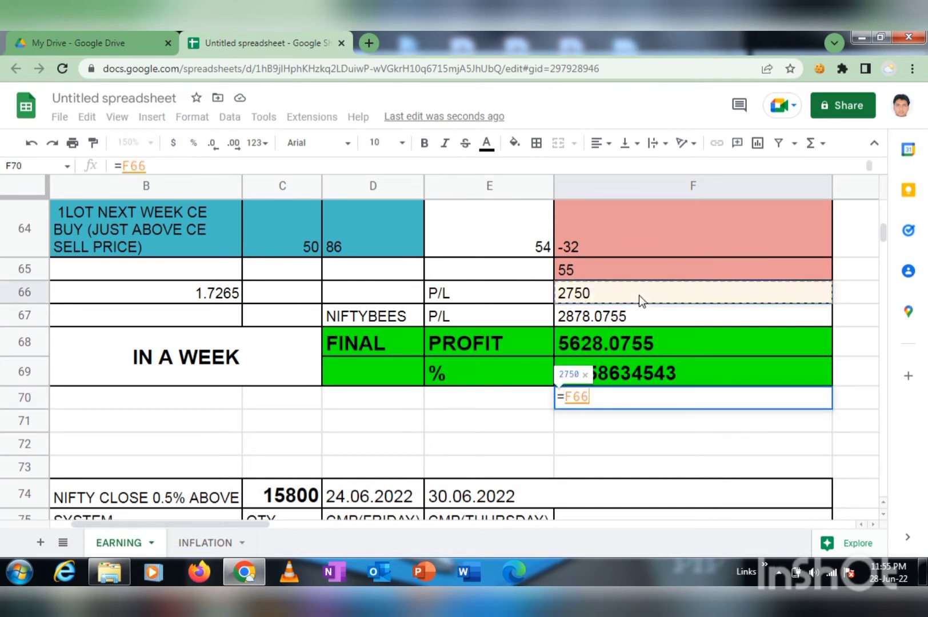
type("/30000")
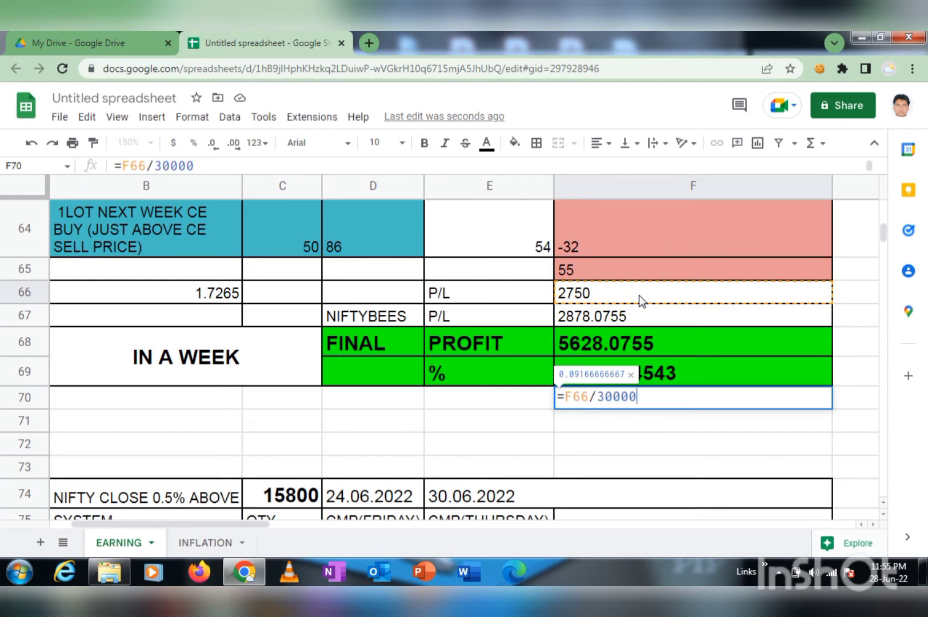
type("*100")
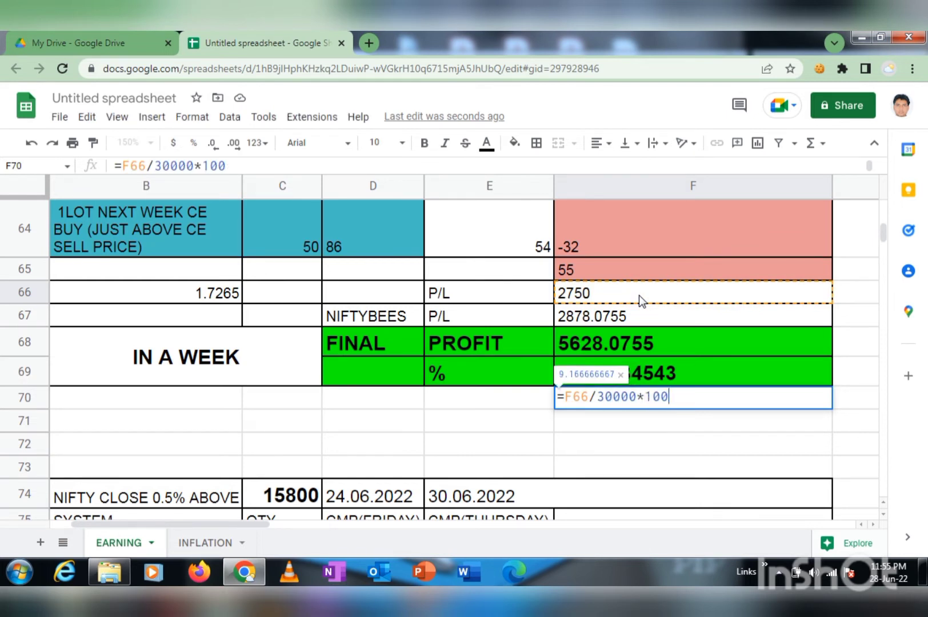
key("Return")
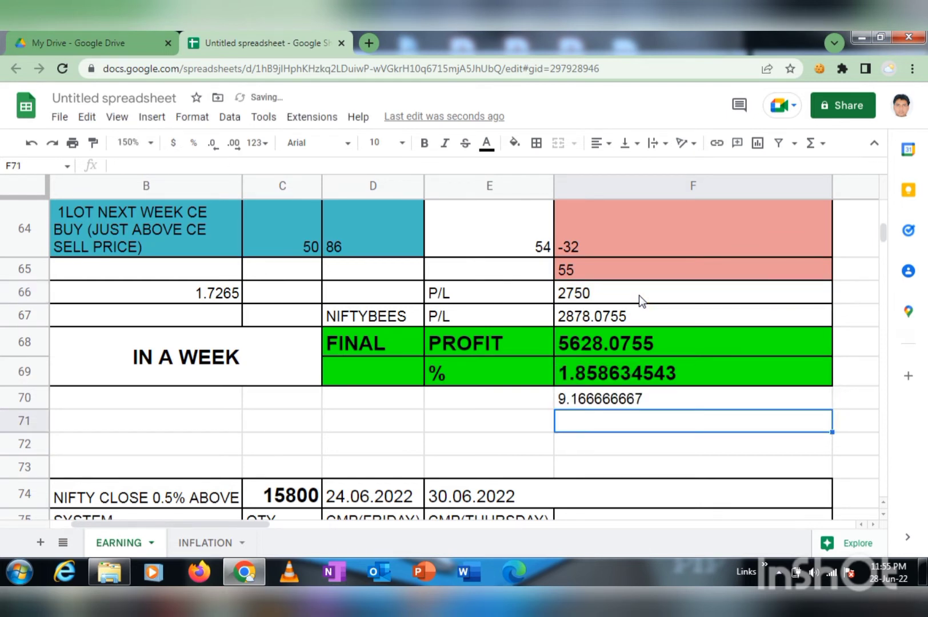
left_click(656, 400)
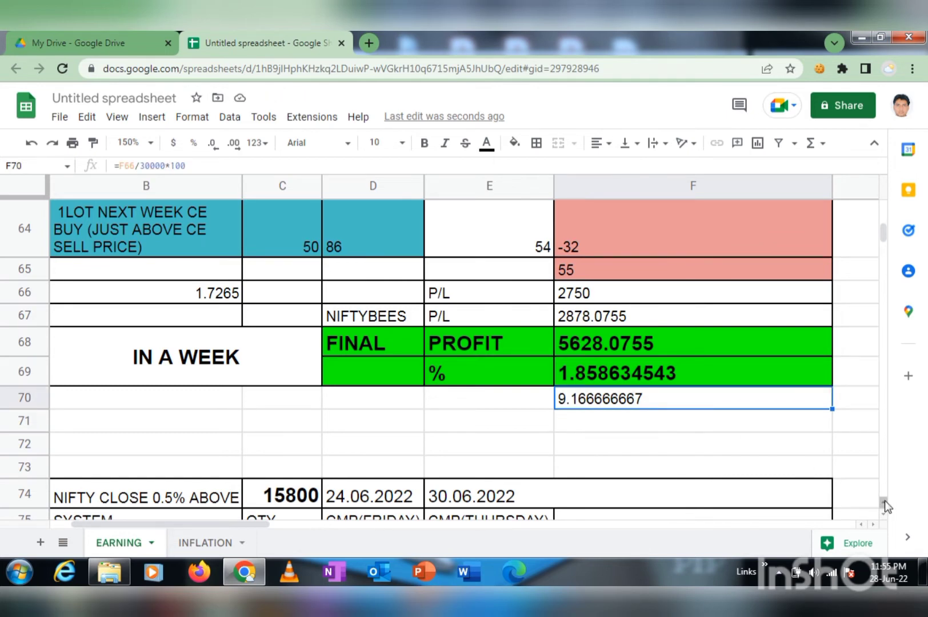
Locate the NIFTY close 1.5% above case and examine its legs, weekly profit and option P/L formula in F53
scroll(884, 500, "up", 1)
scroll(885, 501, "up", 1)
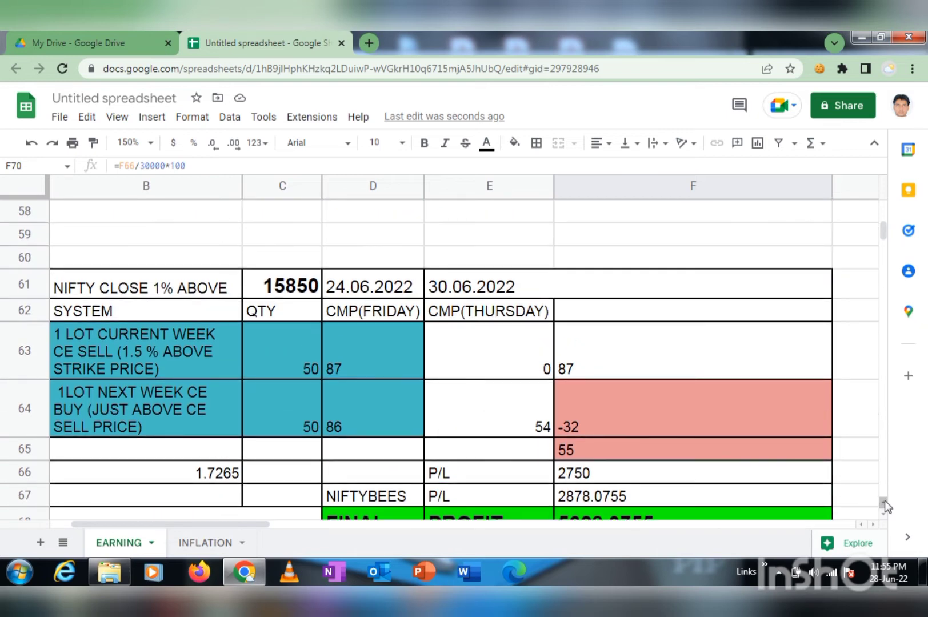
scroll(884, 500, "up", 1)
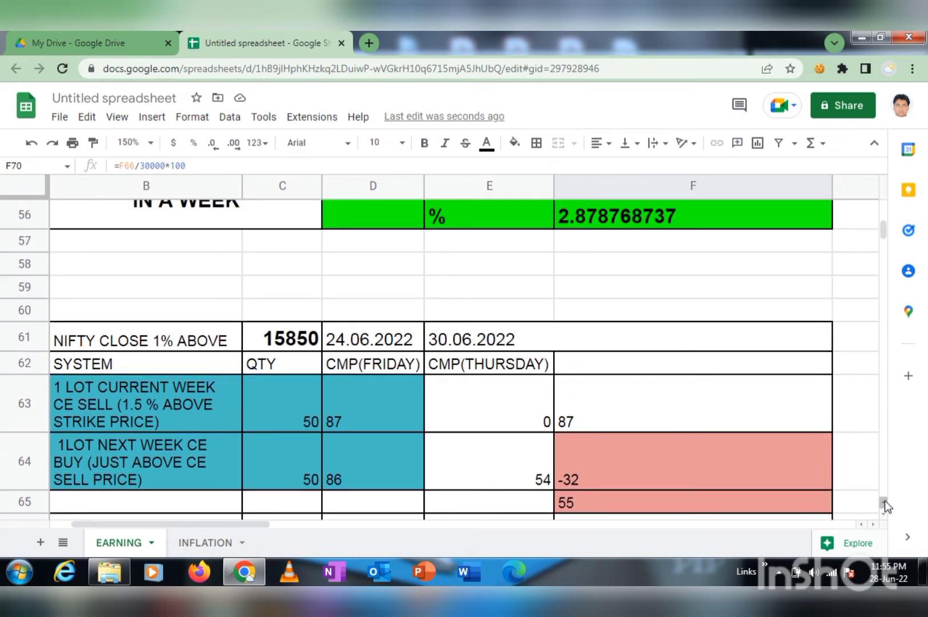
scroll(885, 500, "up", 1)
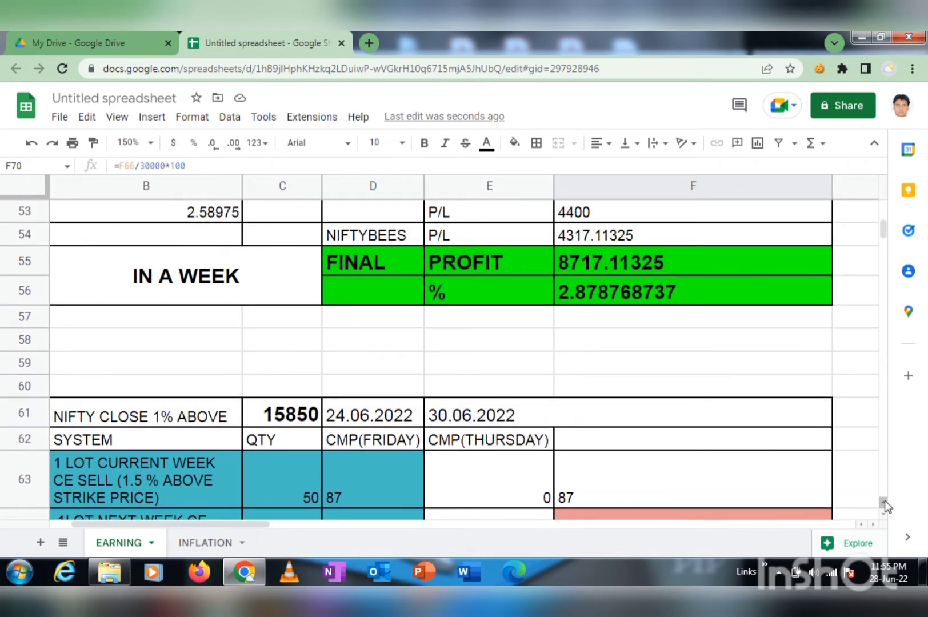
scroll(884, 501, "up", 1)
scroll(885, 500, "up", 1)
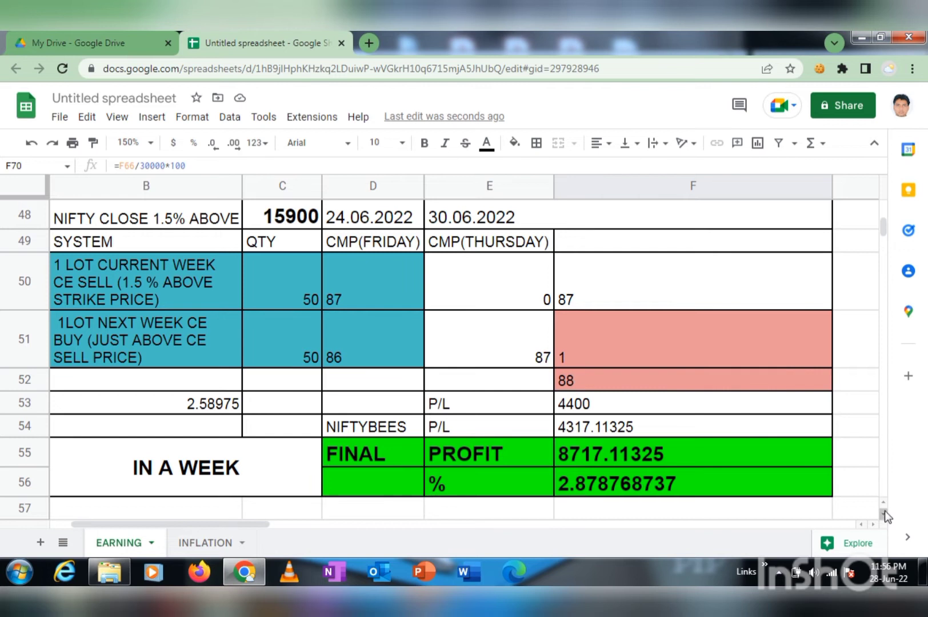
left_click(884, 510)
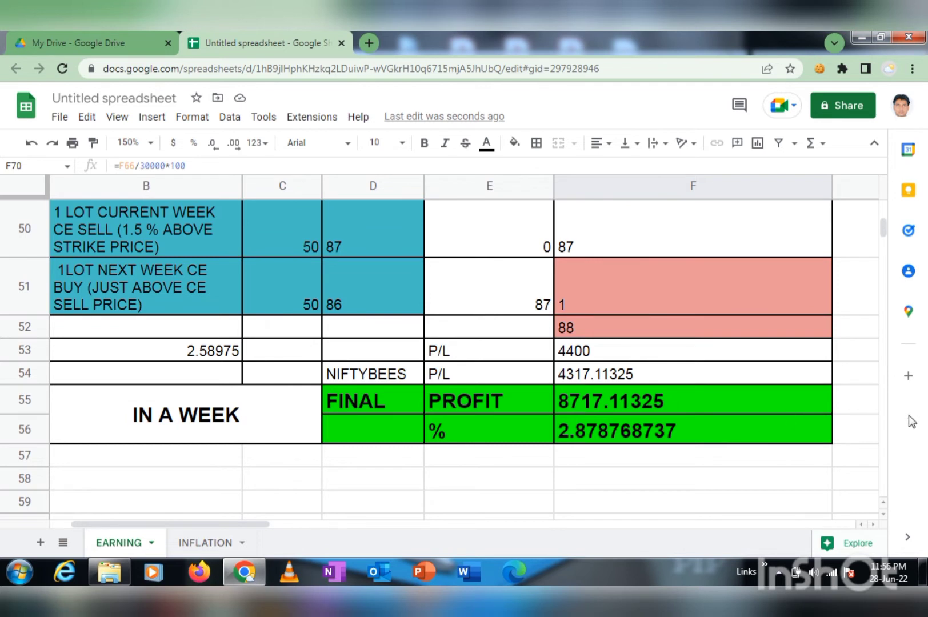
left_click(883, 502)
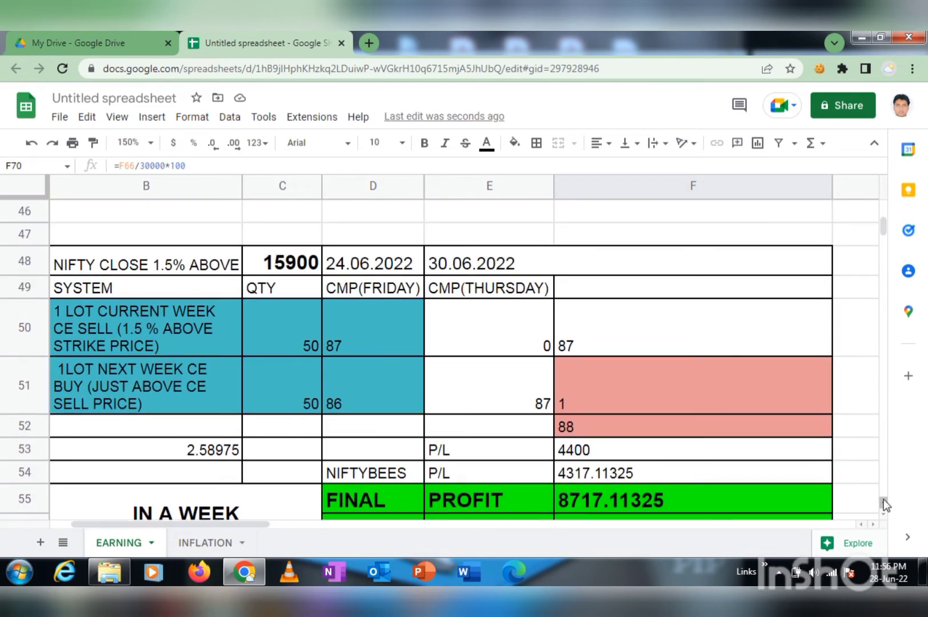
left_click(616, 449)
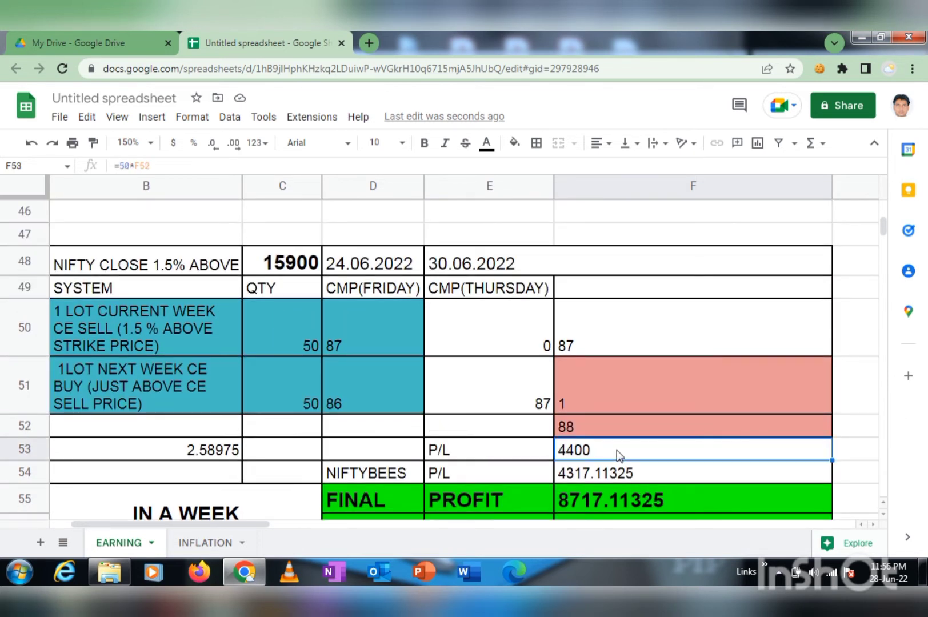
Add the option-only return percentage in F58, below the 1.5% above case, with the formula =F53/30000*100
left_click(884, 516)
left_click(884, 516)
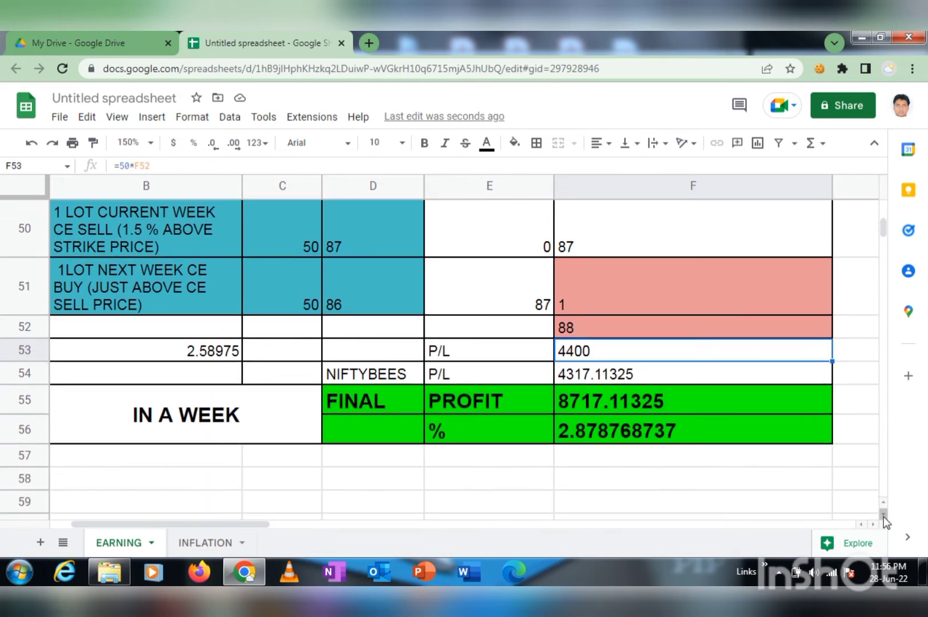
left_click(623, 490)
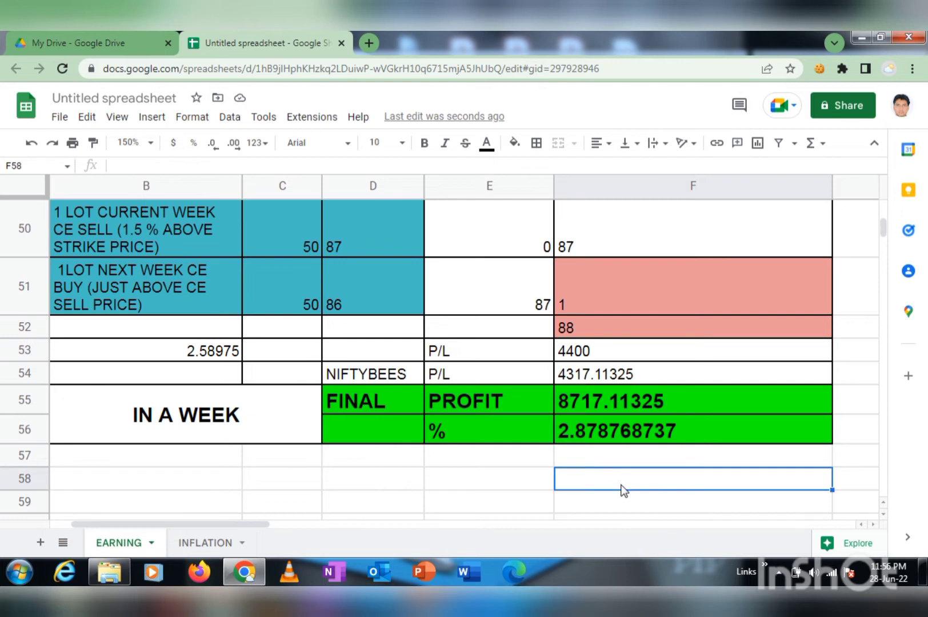
key("ctrl+v")
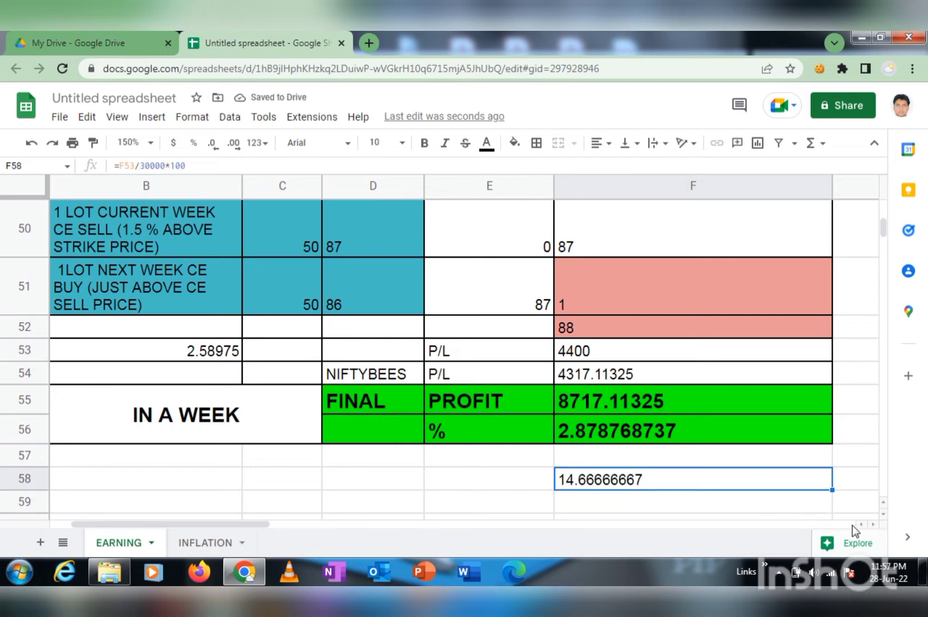
Locate the NIFTY close 2% above case and examine its legs, final profit and option P/L formula in F41
left_click(884, 503)
left_click(884, 504)
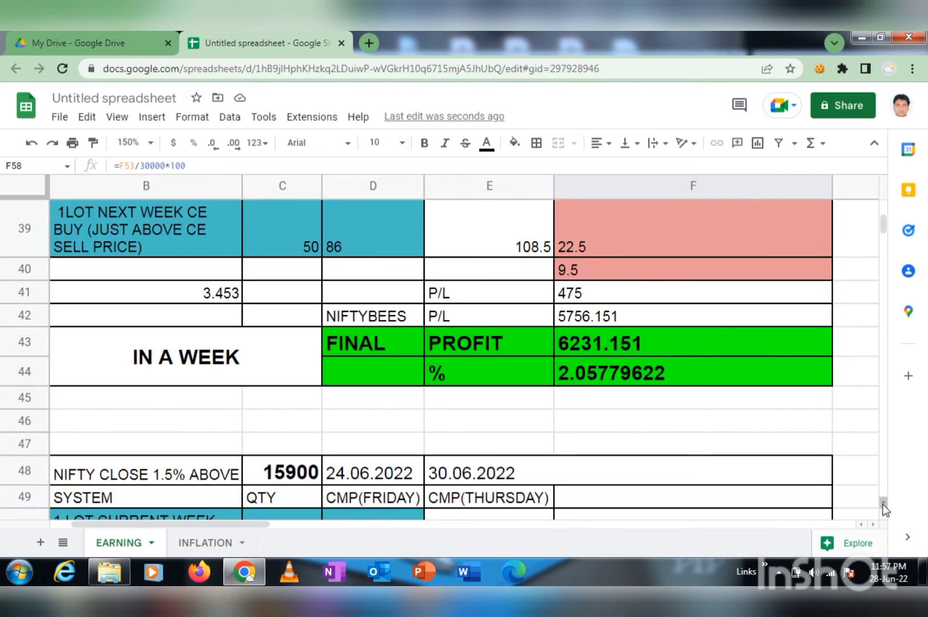
left_click(884, 503)
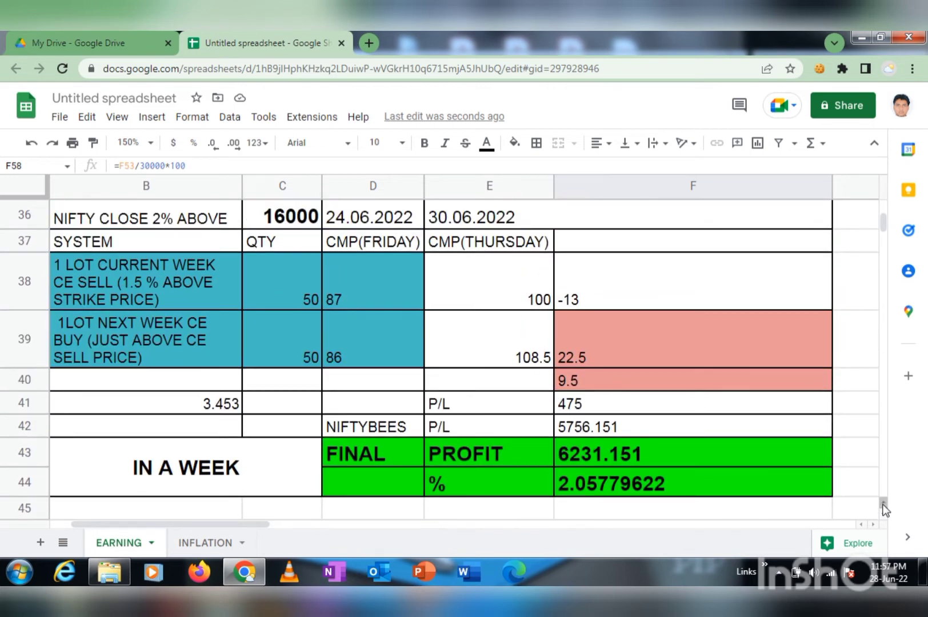
left_click(883, 504)
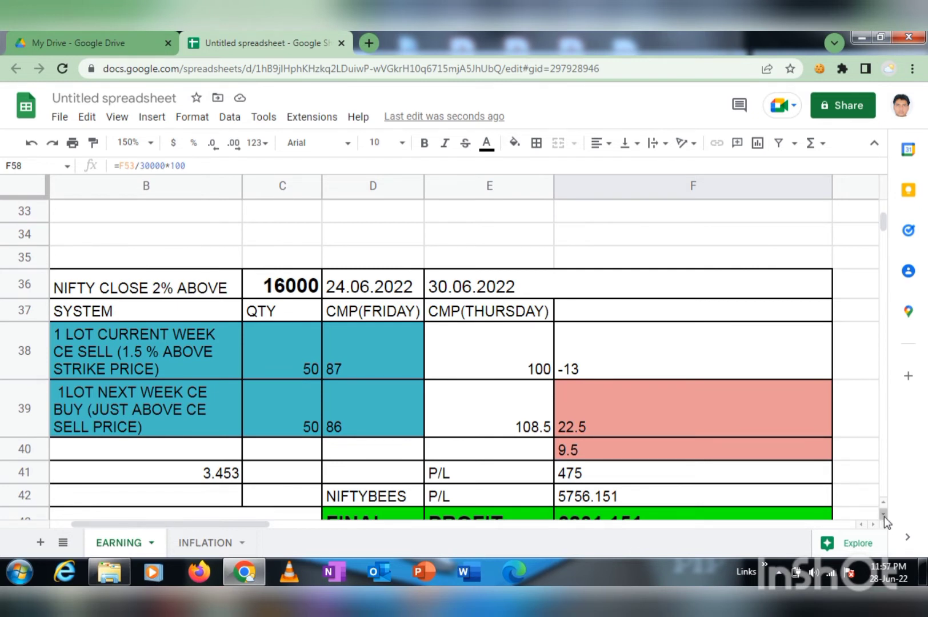
left_click(883, 516)
left_click(884, 516)
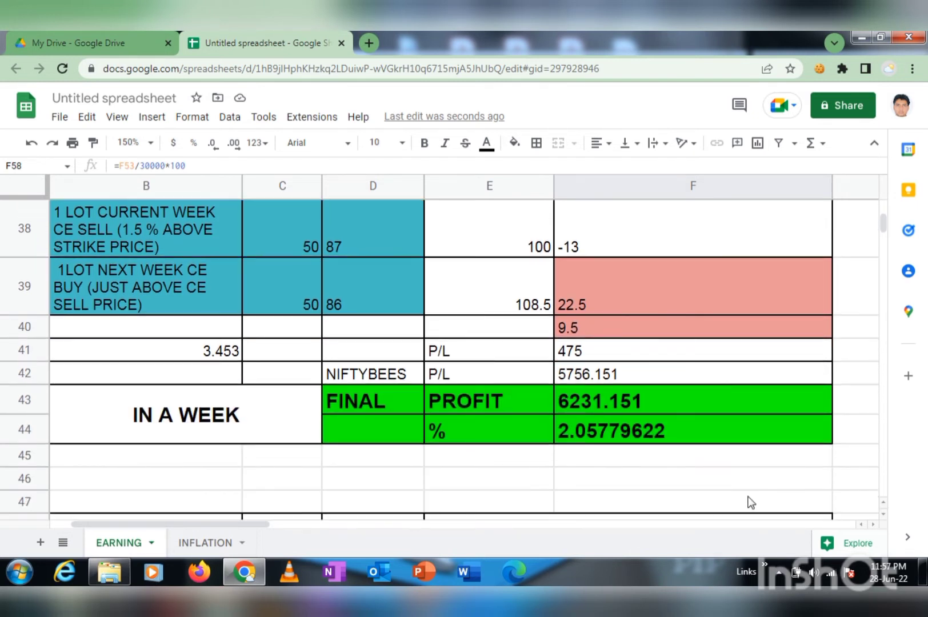
left_click(592, 355)
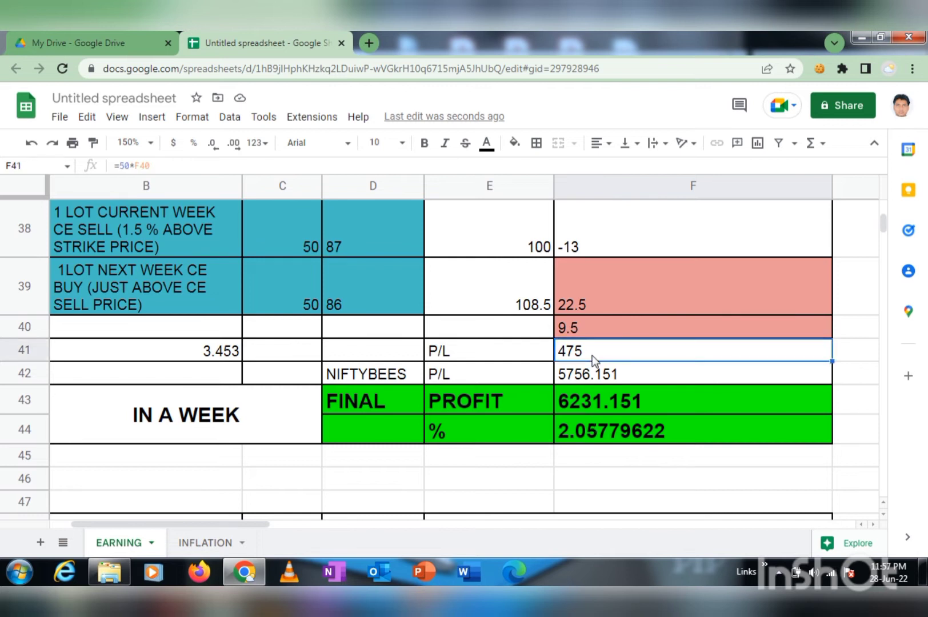
Calculate the option-only return percentage in F46, below the 2% above case, with the formula =F41/30000*100
left_click(590, 478)
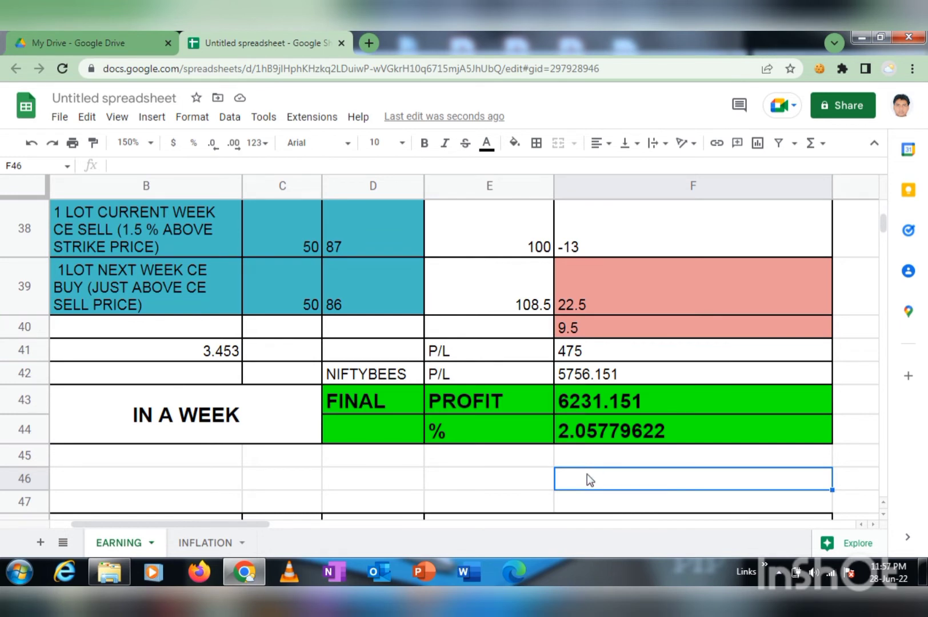
type("=")
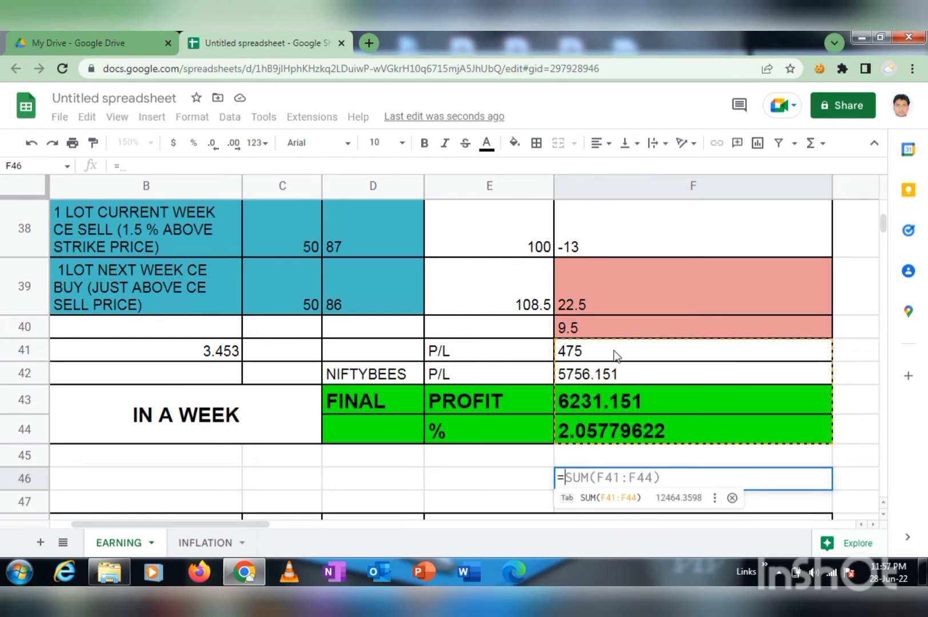
left_click(615, 355)
type("/30000")
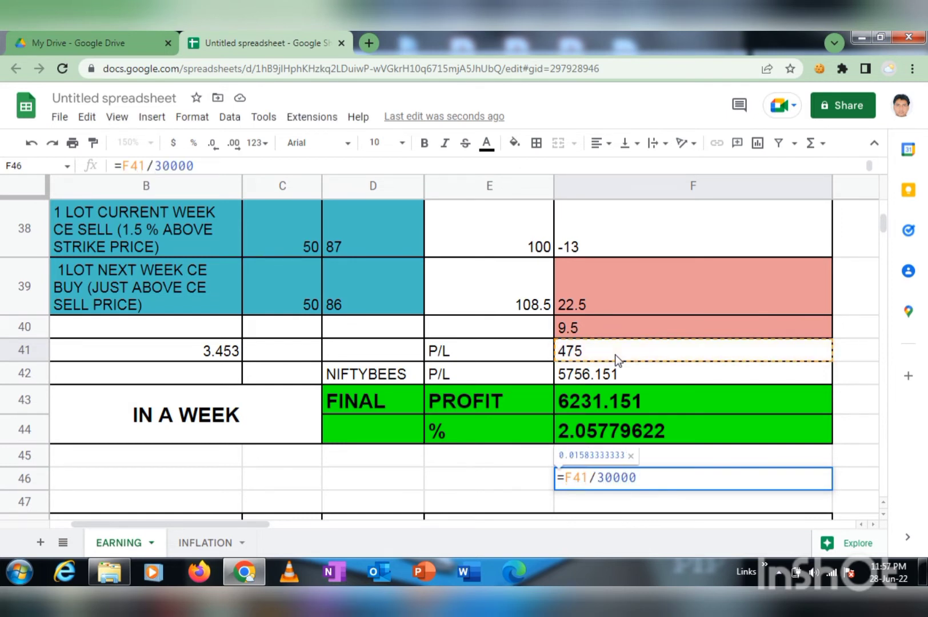
type("*100")
key("Return")
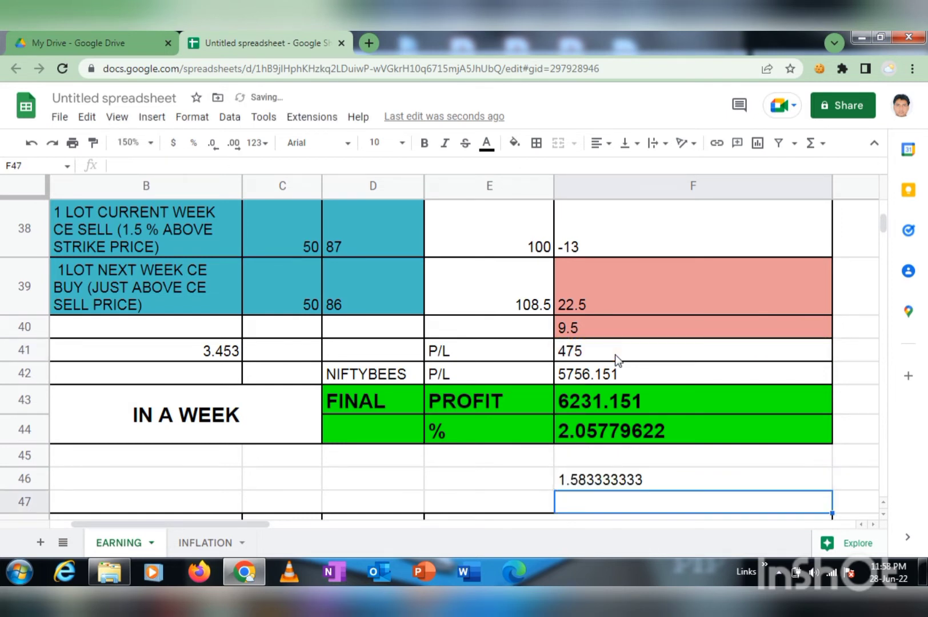
left_click(662, 488)
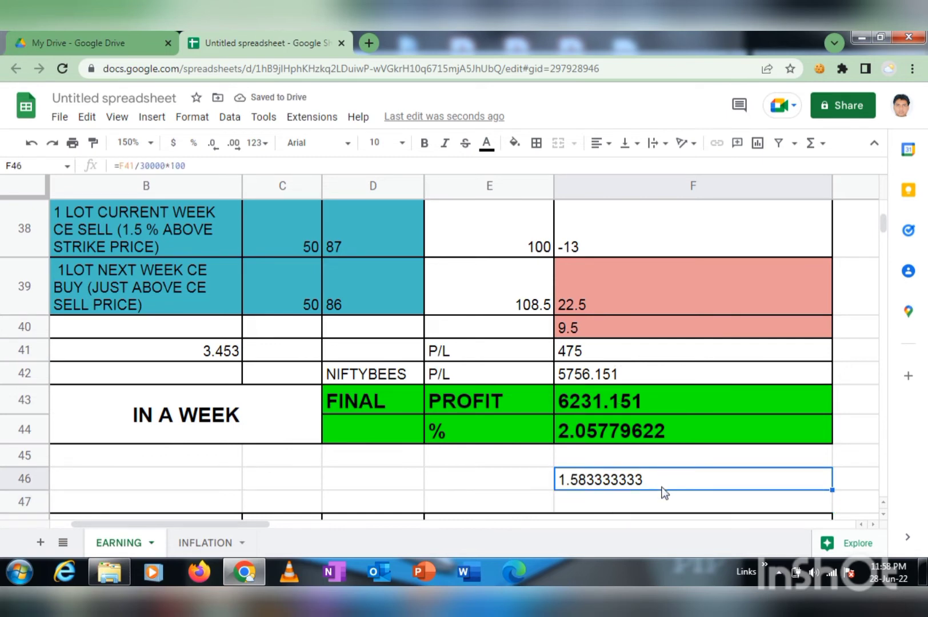
Review the NIFTY close 3% above case, including its two option legs and the option P/L formula in F29
left_click(883, 503)
left_click_drag(881, 504, 881, 515)
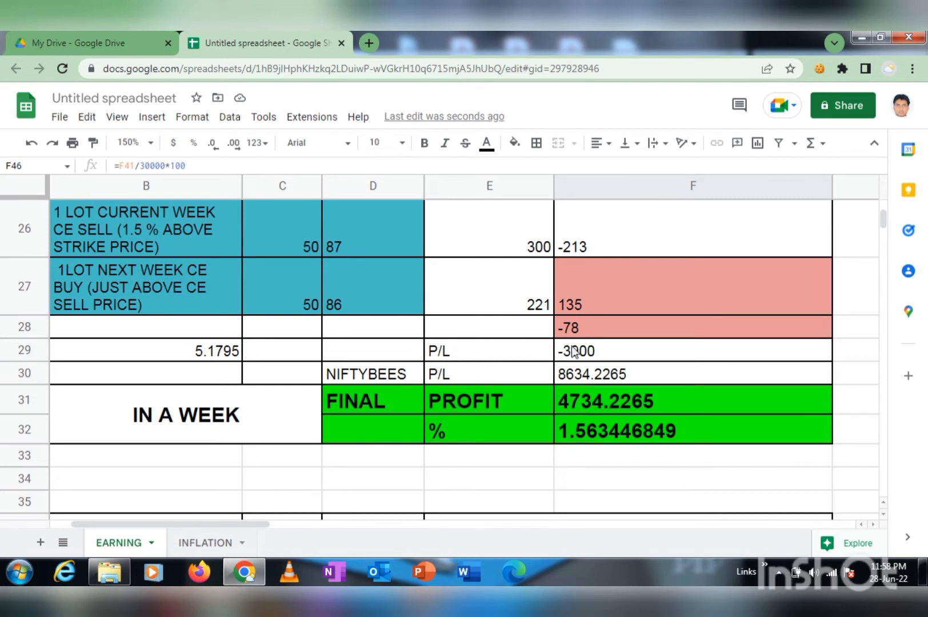
left_click(609, 359)
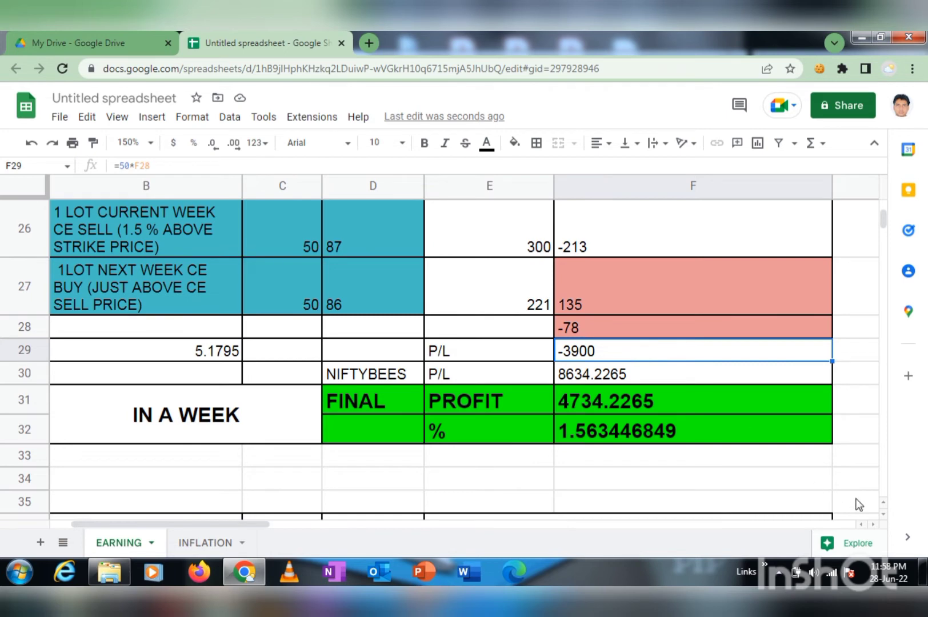
scroll(885, 508, "up", 5)
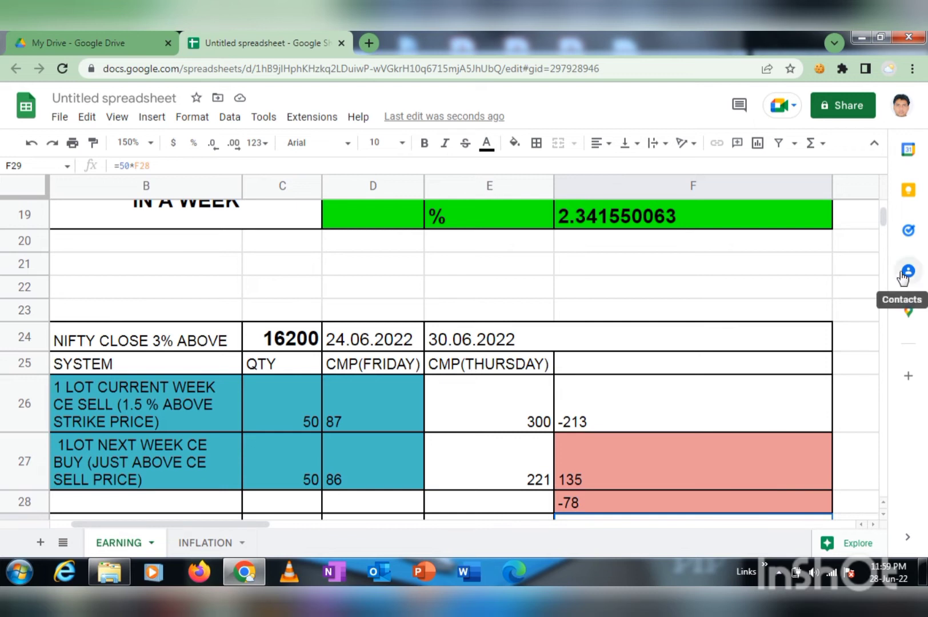
Return to the strategy summary at the start of the sheet and review the NIFTY BEES scheme, quantity and CMP
left_click_drag(881, 215, 883, 204)
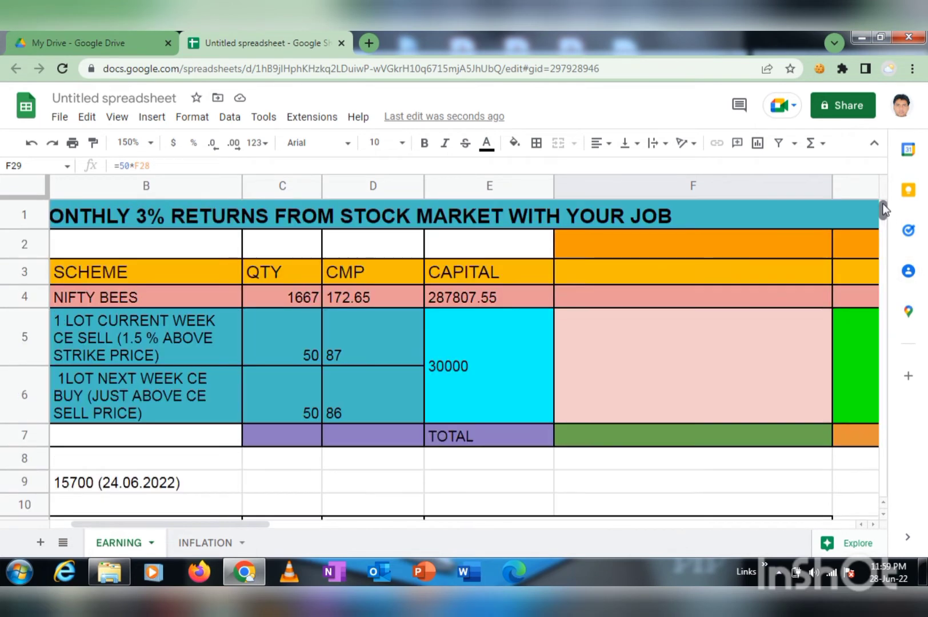
left_click(227, 299)
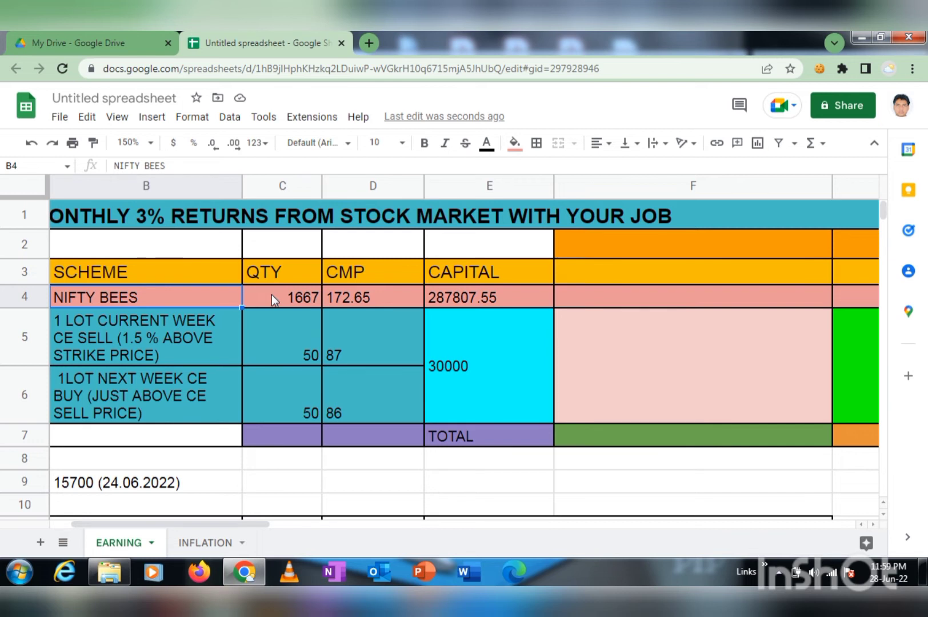
left_click(271, 294)
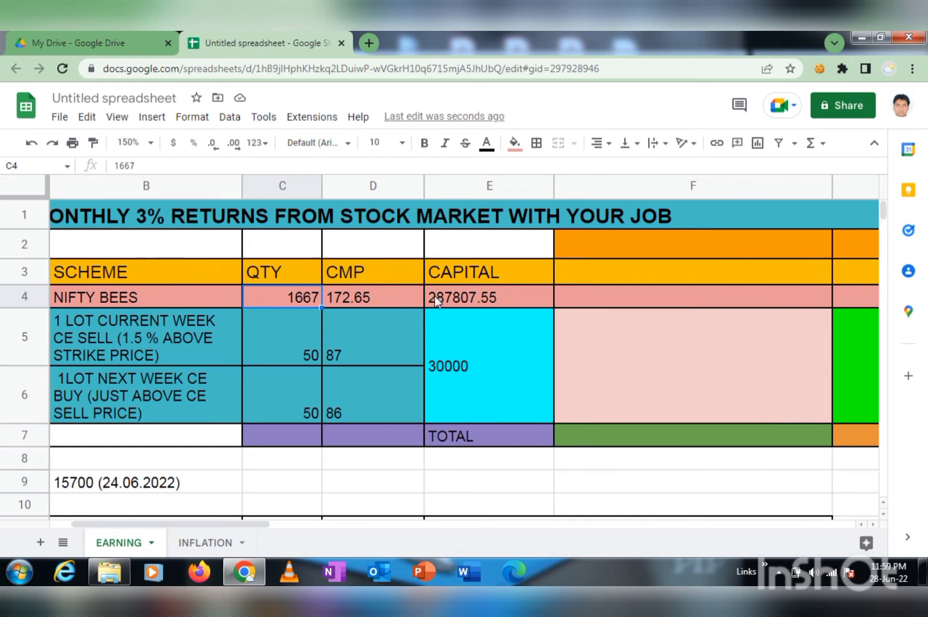
left_click(398, 305)
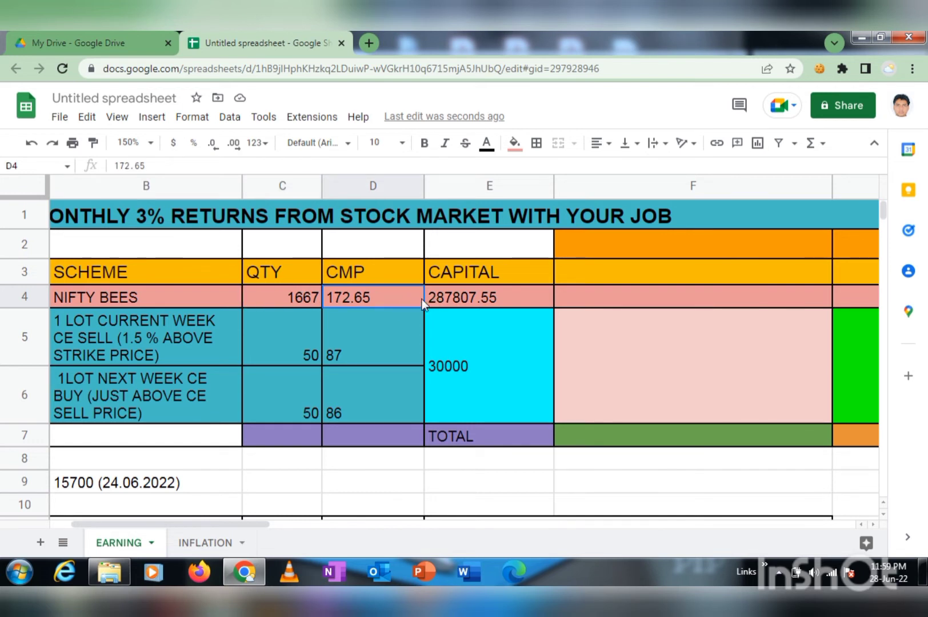
Check the NIFTY BEES capital formula in E4 and the option P/L in F29 of the NIFTY close 3% above case
left_click(486, 298)
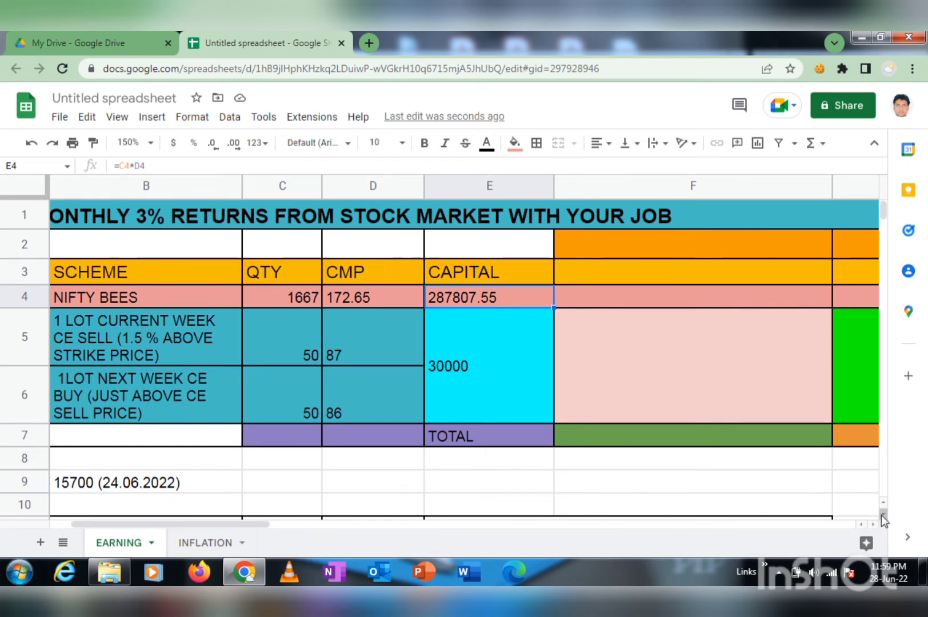
scroll(880, 515, "down", 5)
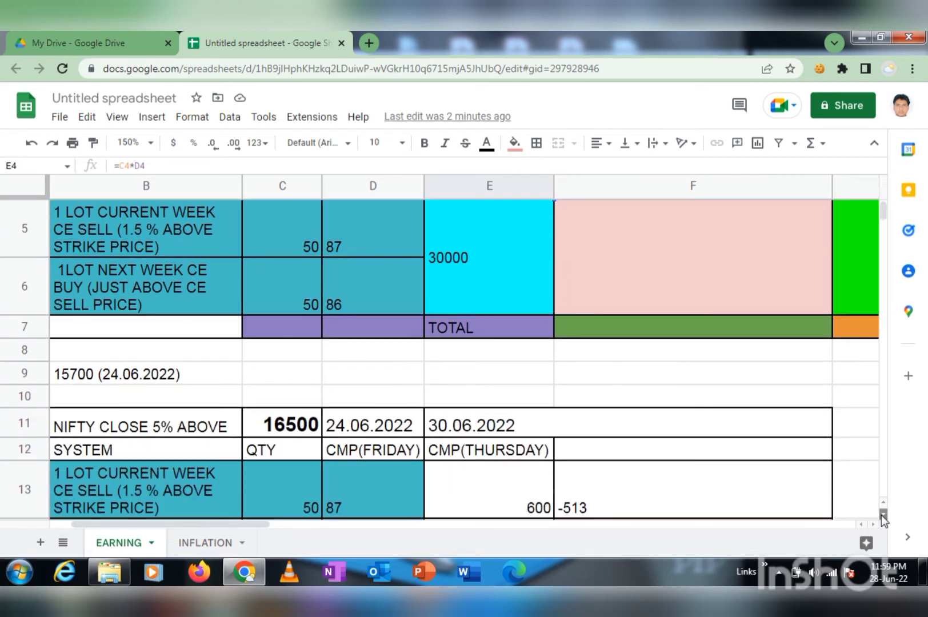
scroll(881, 515, "down", 7)
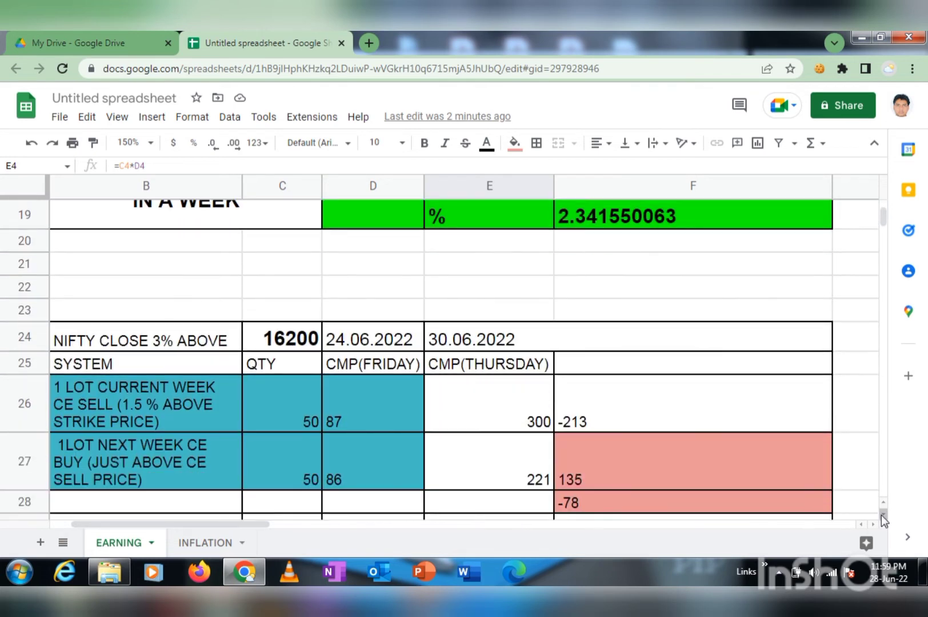
scroll(880, 515, "down", 1)
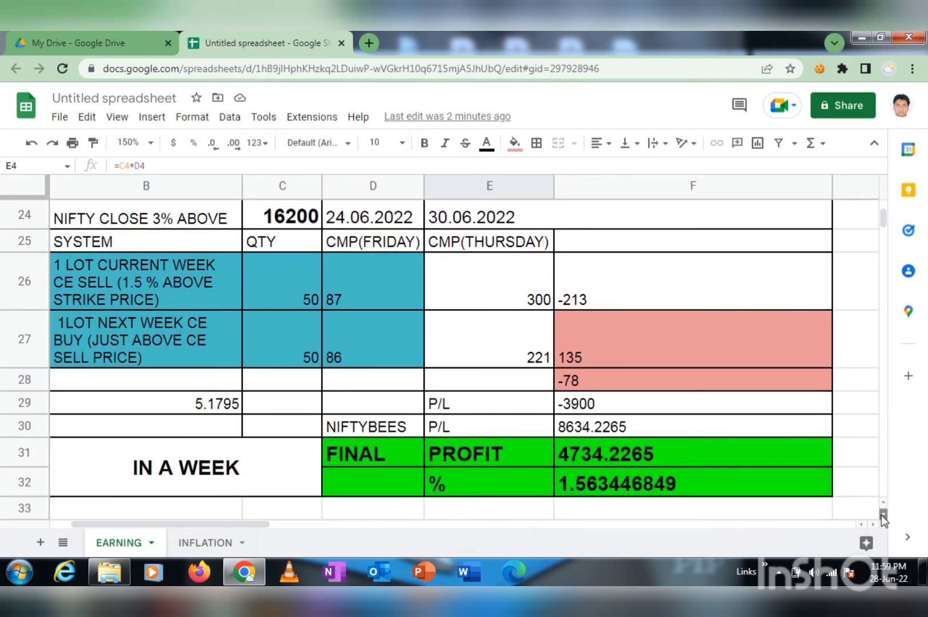
left_click(616, 407)
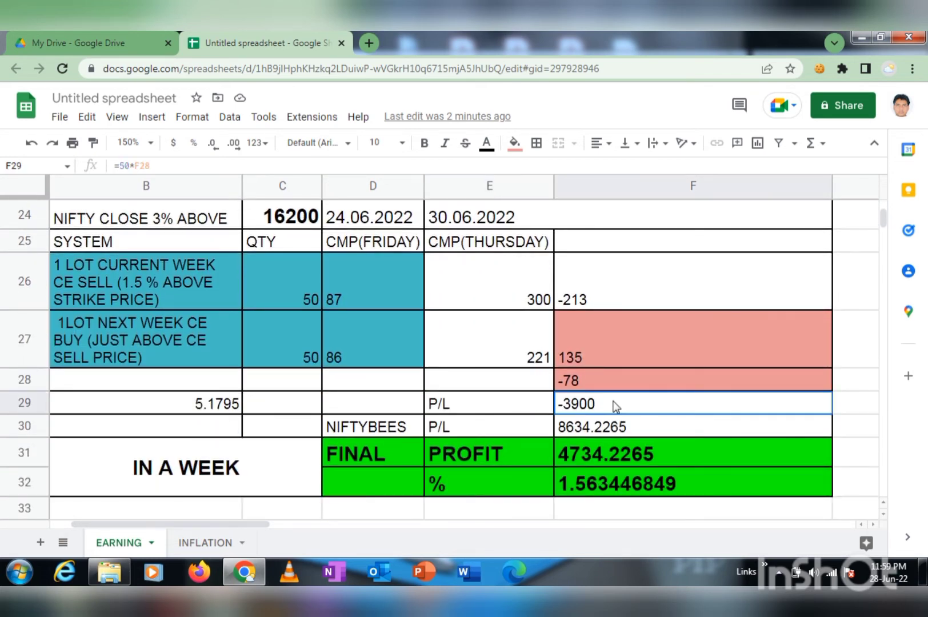
Review the 3% above case's NIFTYBEES P/L, final profit and percentage formulas in F30 to F32, and its next-week CE buy leg
left_click(374, 429)
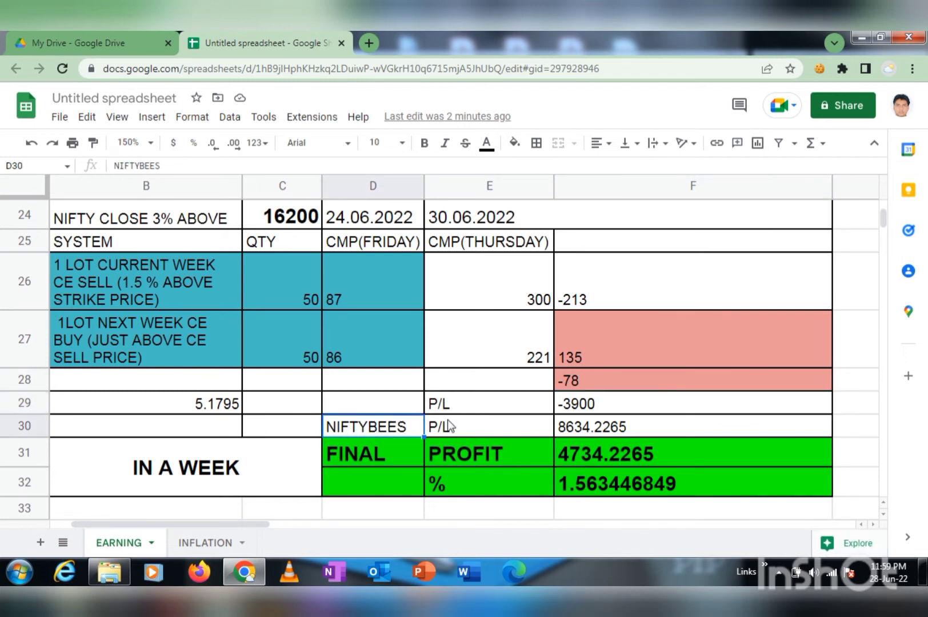
left_click(590, 429)
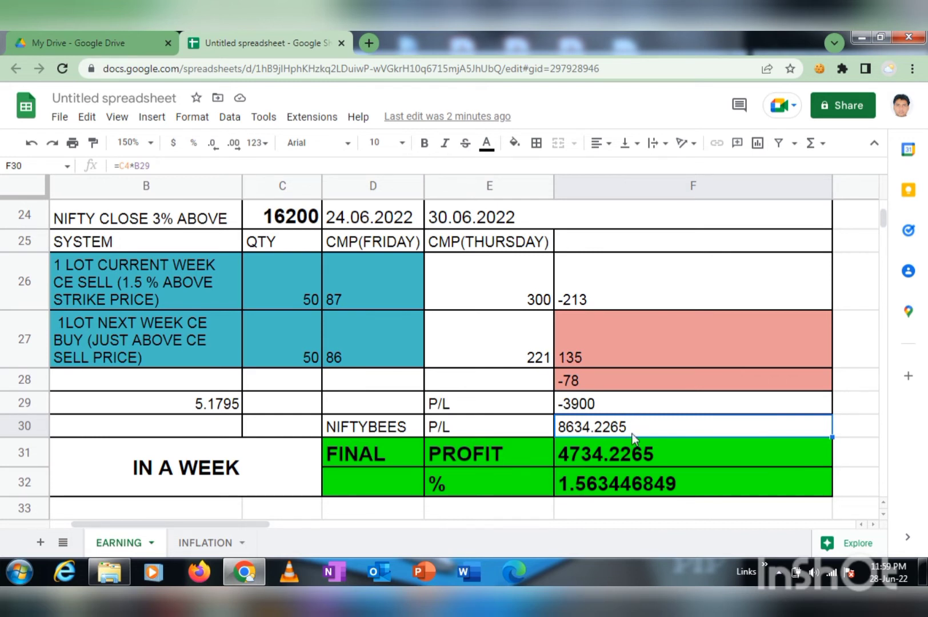
left_click(683, 455)
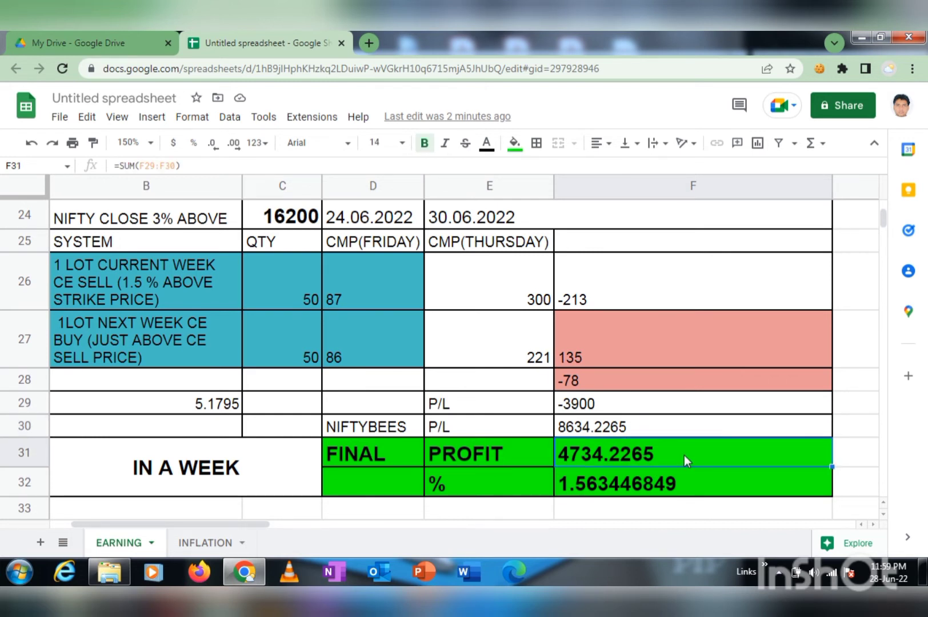
left_click(691, 489)
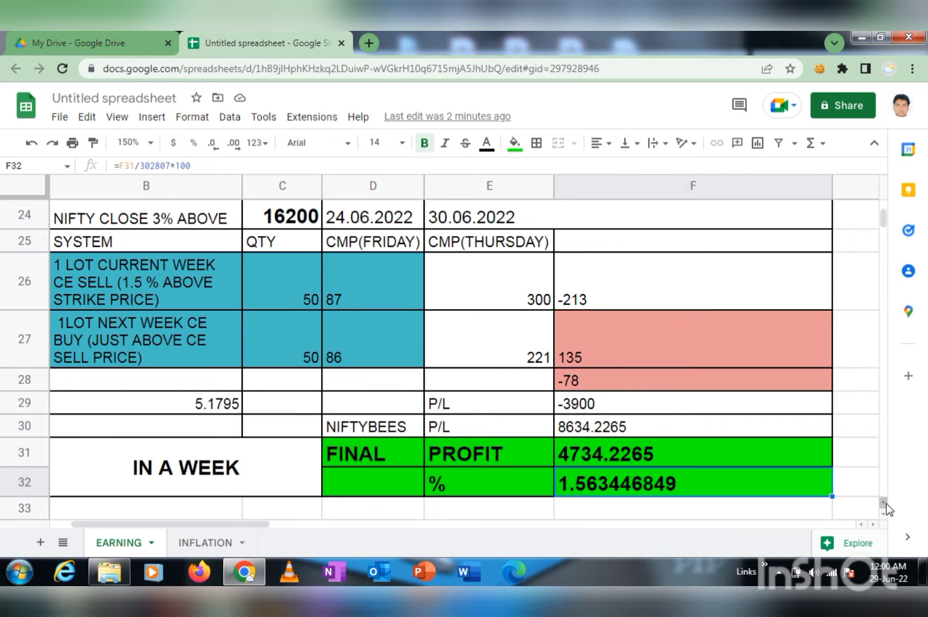
scroll(885, 503, "up", 1)
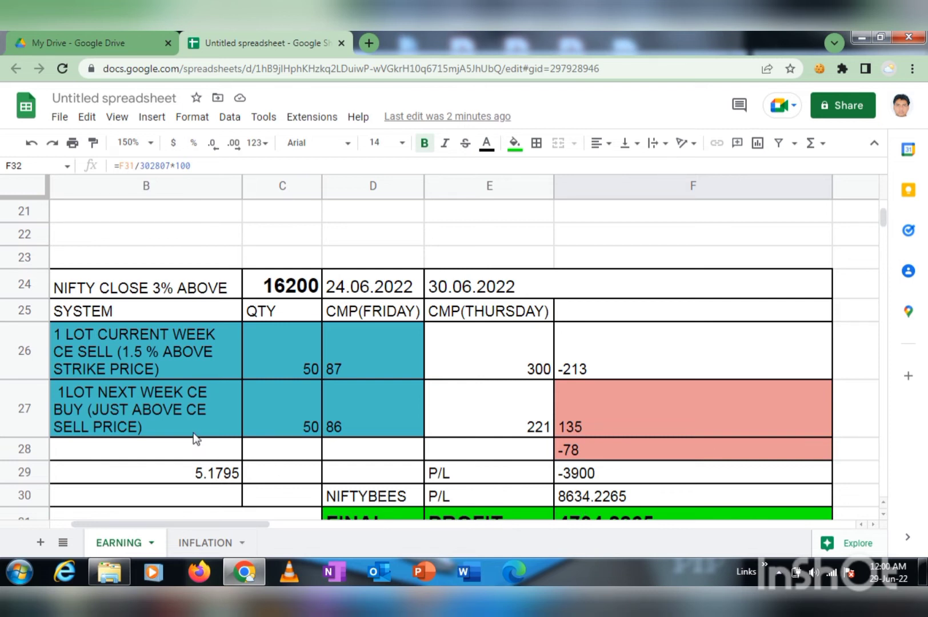
left_click(186, 413)
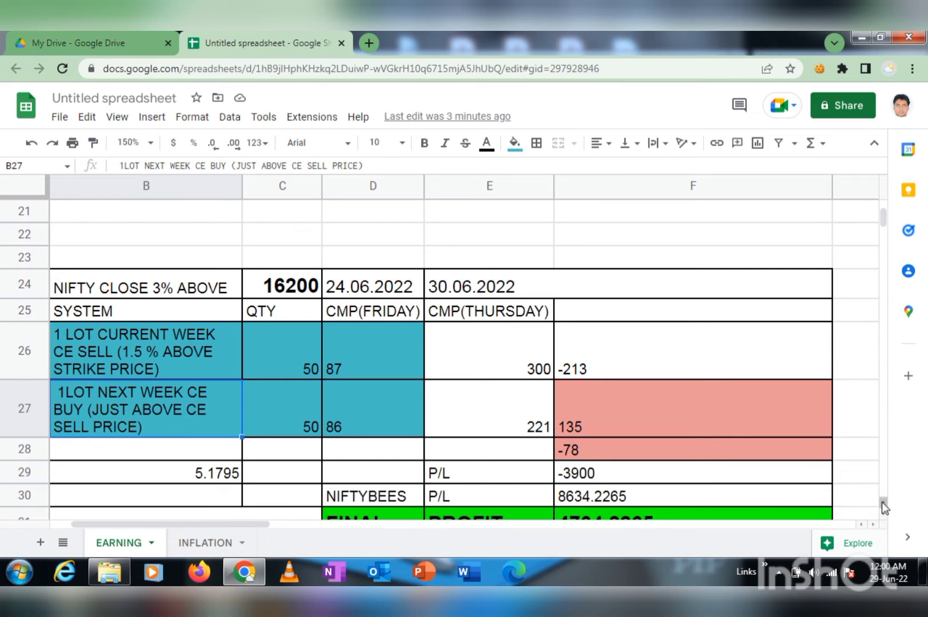
Examine the NIFTY close 5% above case: its Thursday date, option P/L, NIFTYBEES P/L, final profit and percentage formulas in F16 to F19
scroll(882, 501, "up", 1)
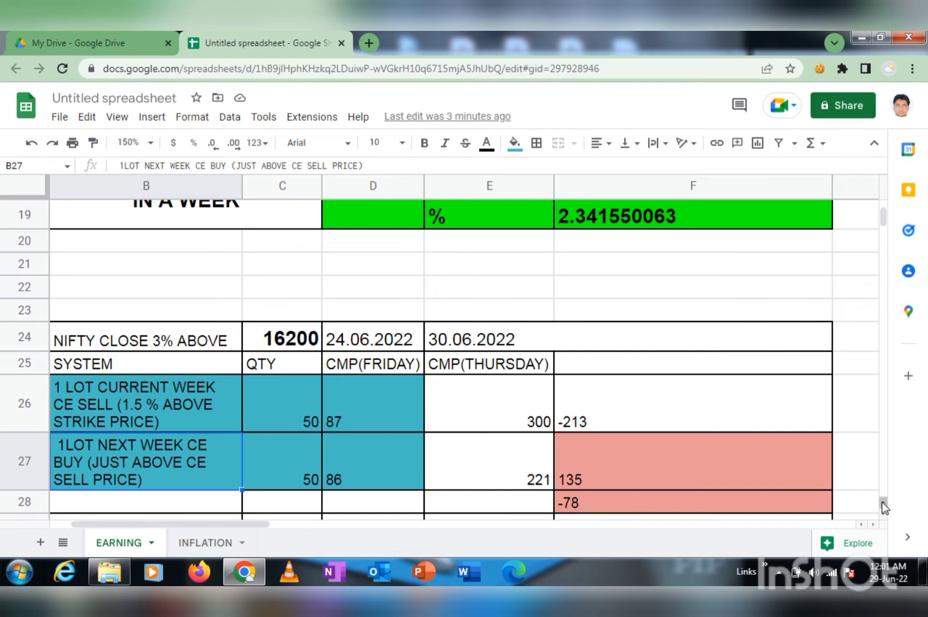
left_click(883, 508)
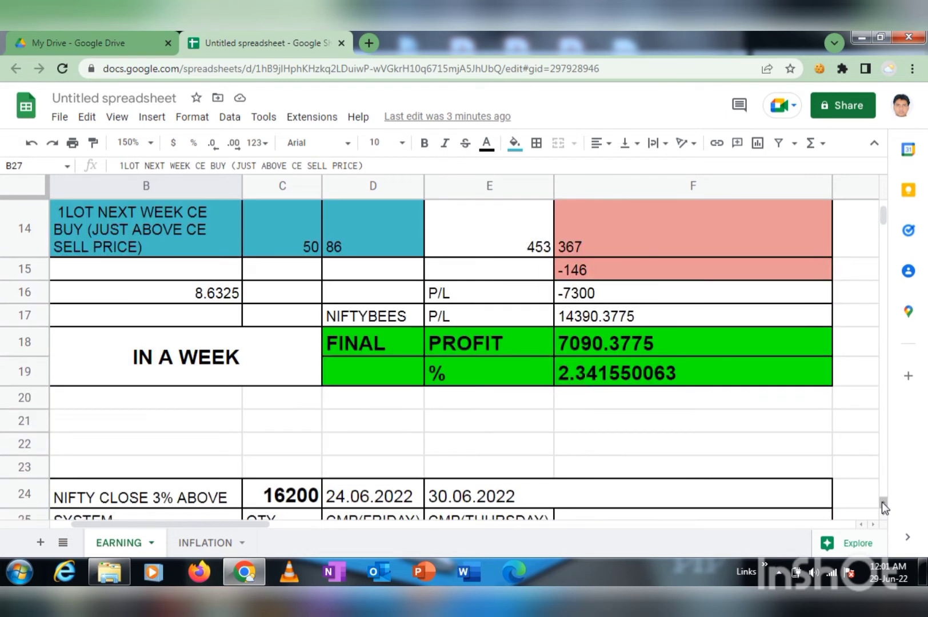
scroll(883, 508, "up", 3)
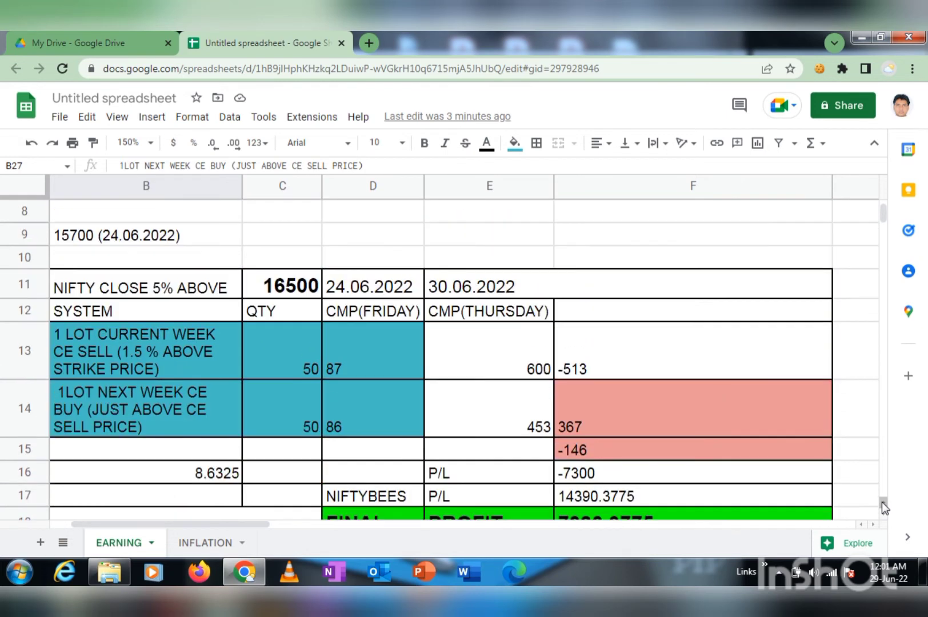
left_click(477, 291)
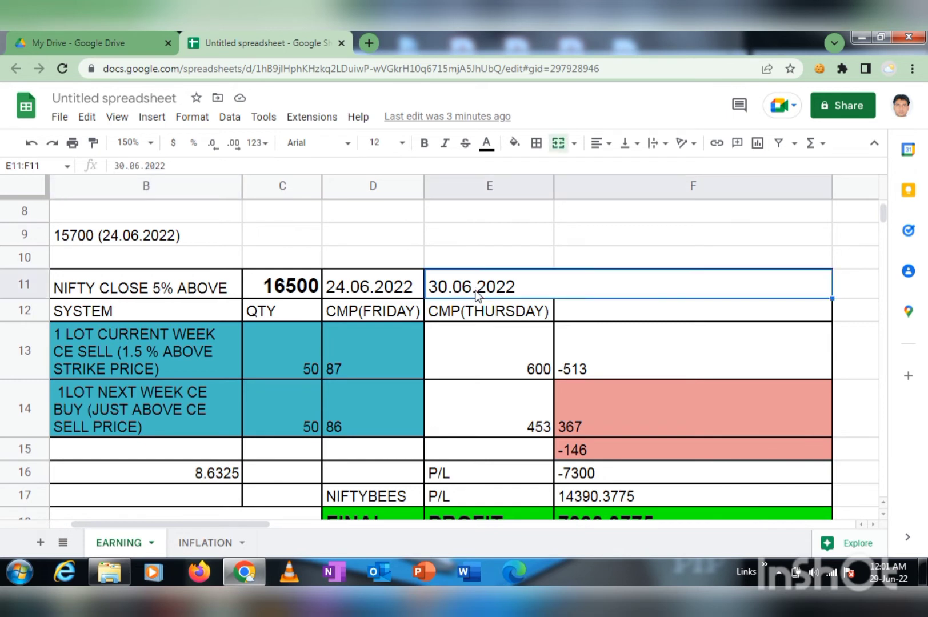
left_click(883, 516)
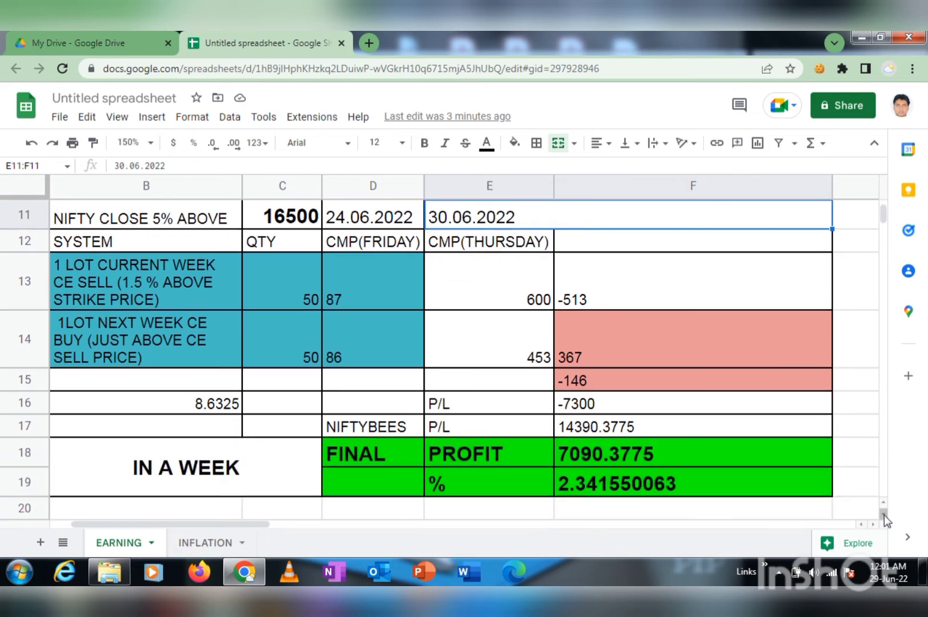
left_click(629, 411)
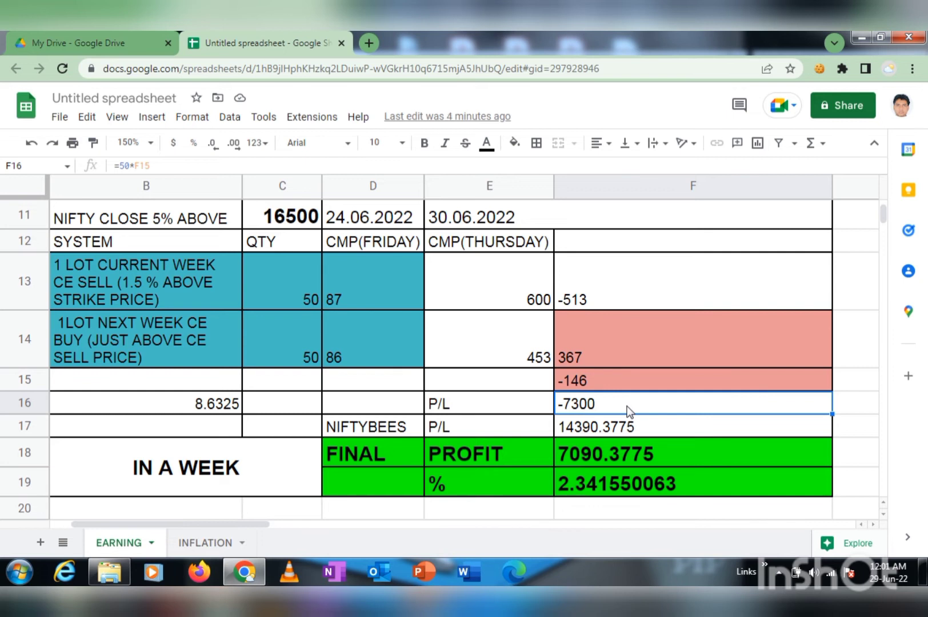
left_click(622, 428)
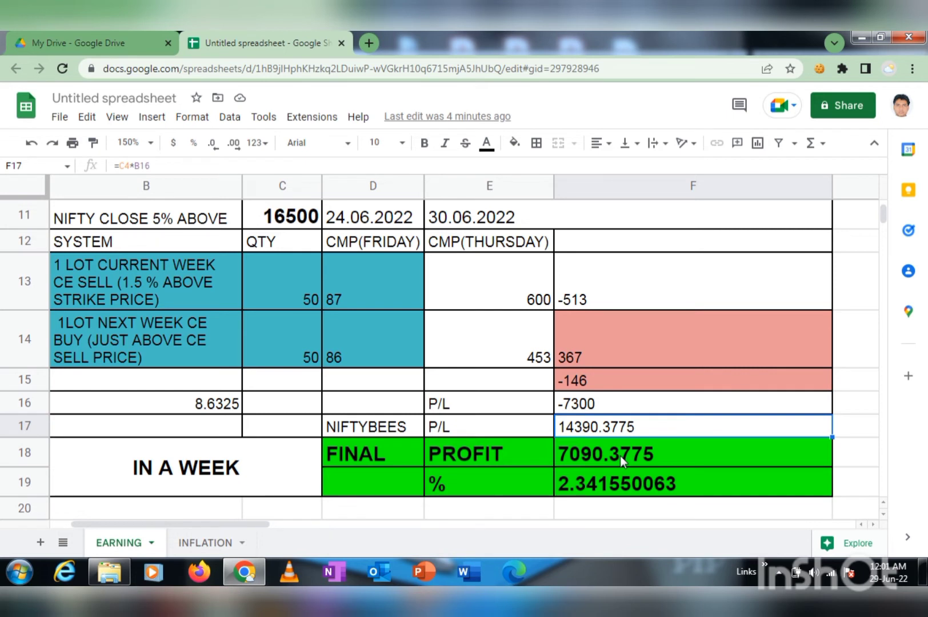
left_click(620, 455)
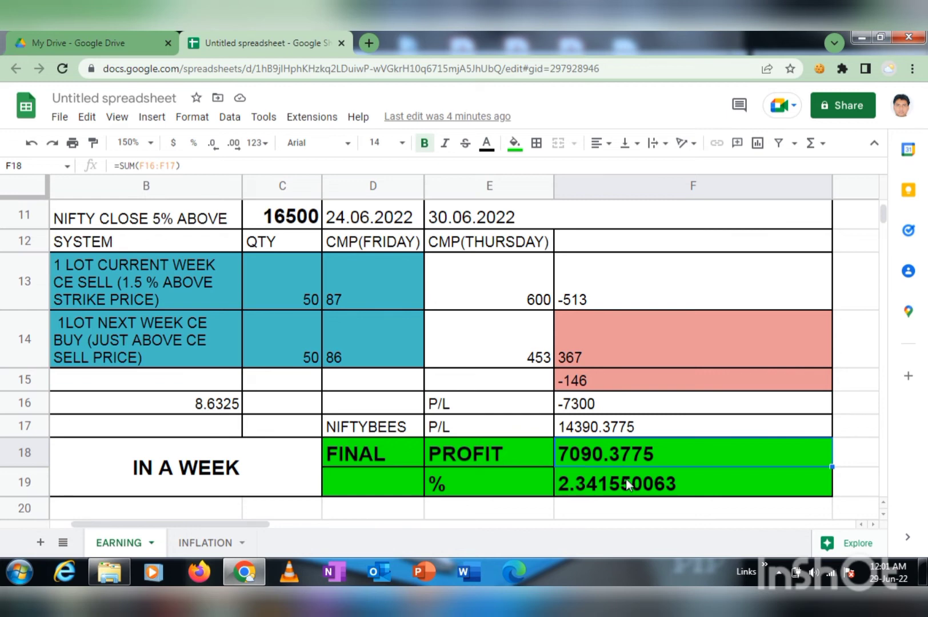
left_click(628, 484)
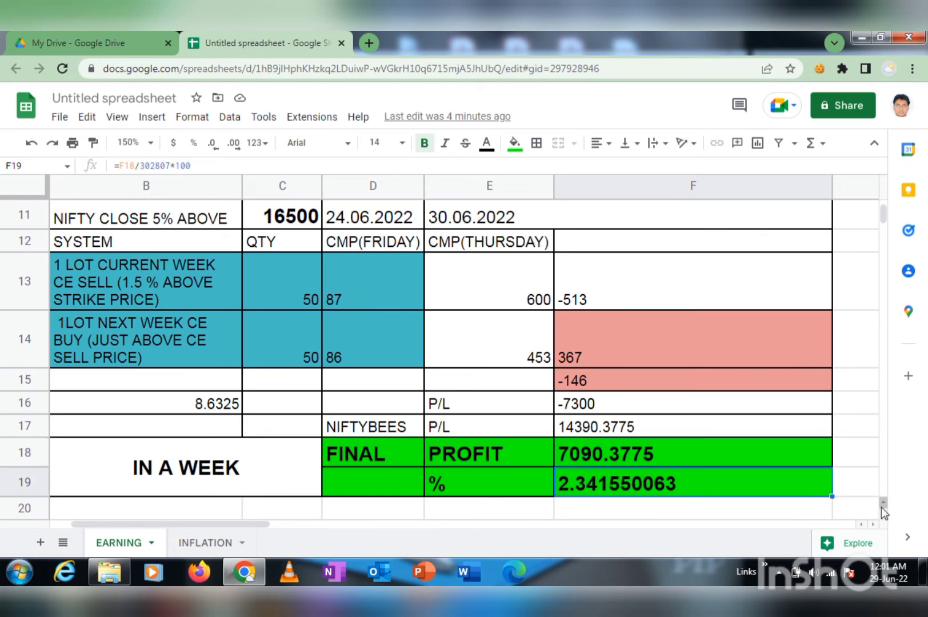
Compare the scheme and capital summary at the start of the sheet with the 5% above case's weekly profit
scroll(883, 511, "up", 5)
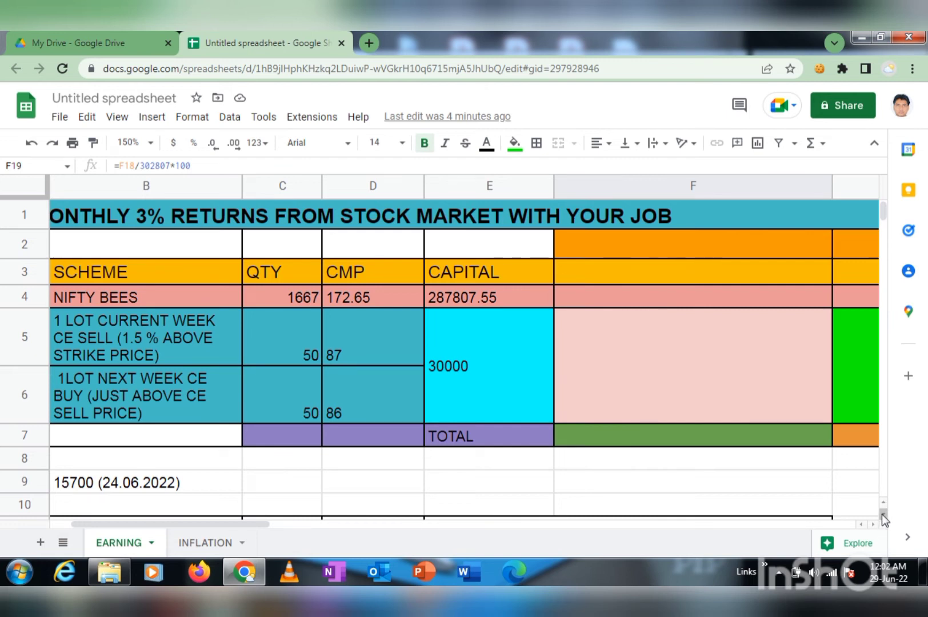
left_click(883, 514)
left_click(883, 514)
left_click(883, 514)
left_click(884, 514)
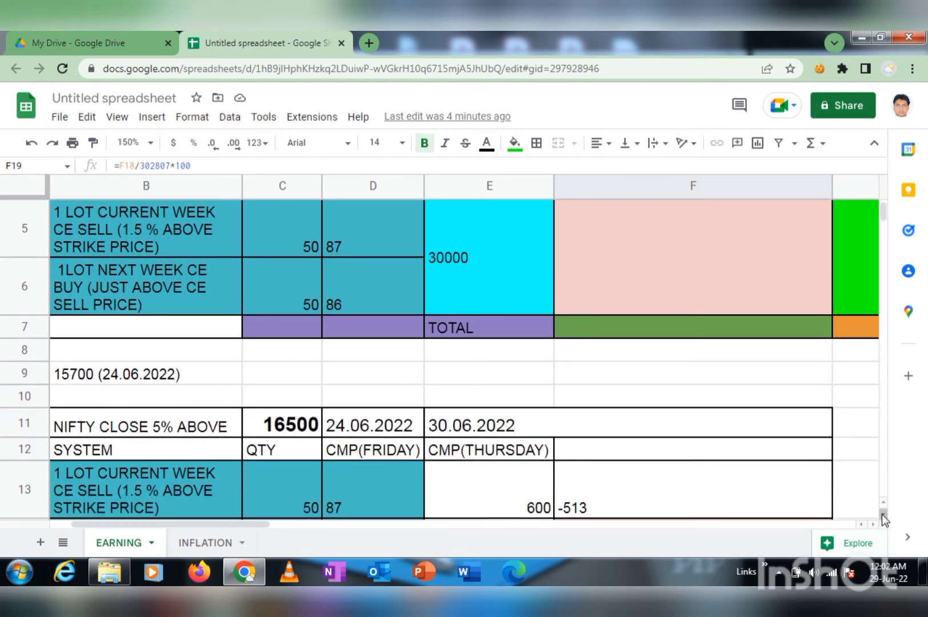
left_click(882, 514)
left_click(882, 513)
left_click(883, 514)
left_click(882, 514)
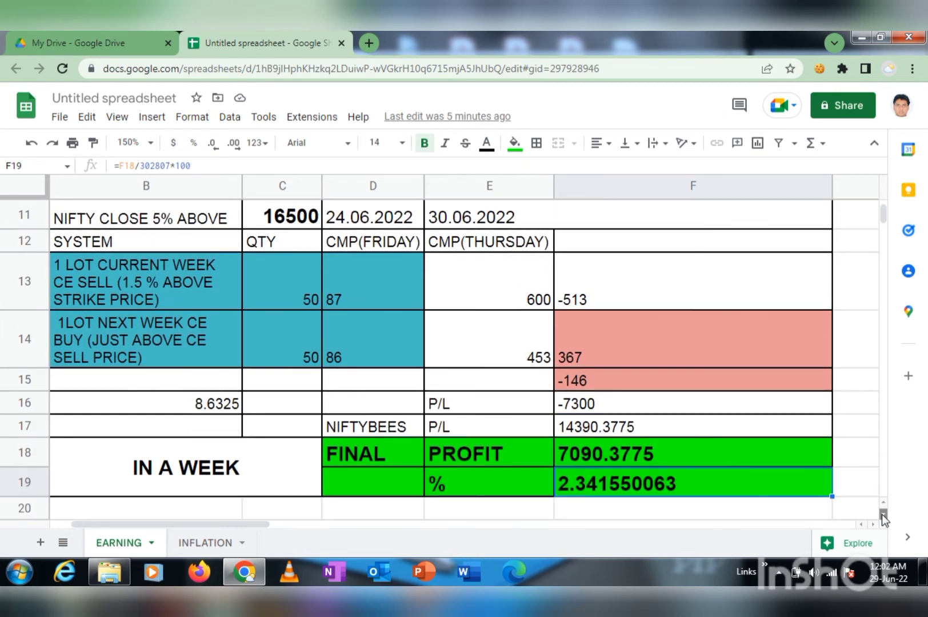
left_click(882, 517)
left_click(883, 516)
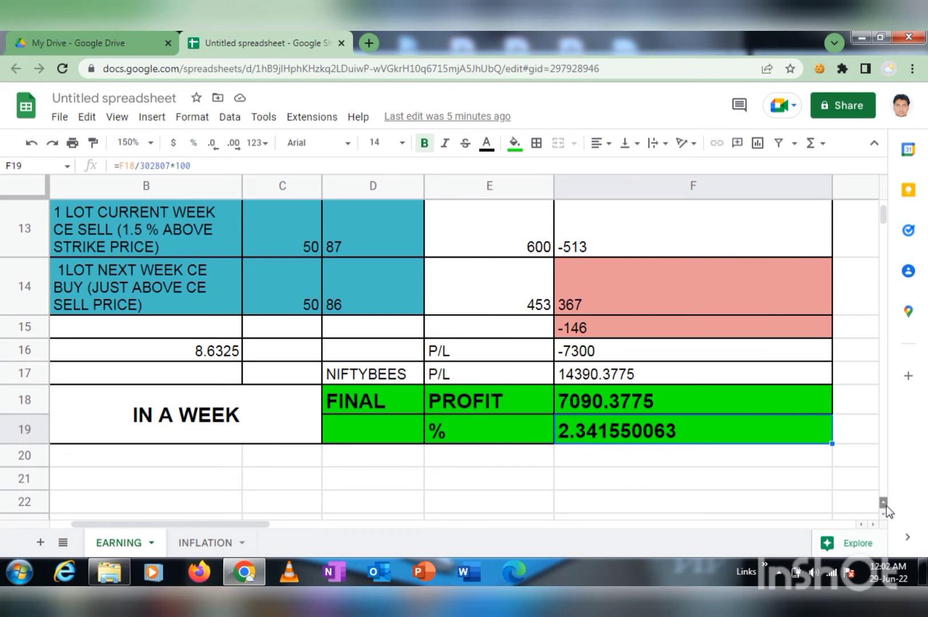
Recheck the summary's option legs and capital against the 5% above case's results, and return to the start of the sheet
scroll(887, 511, "up", 5)
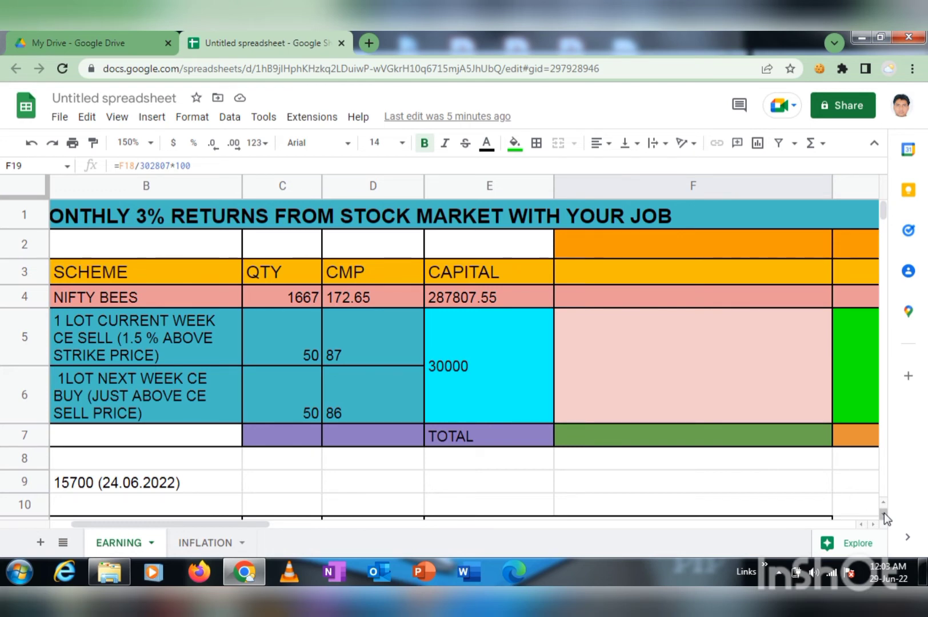
left_click(884, 517)
left_click(884, 517)
left_click(885, 517)
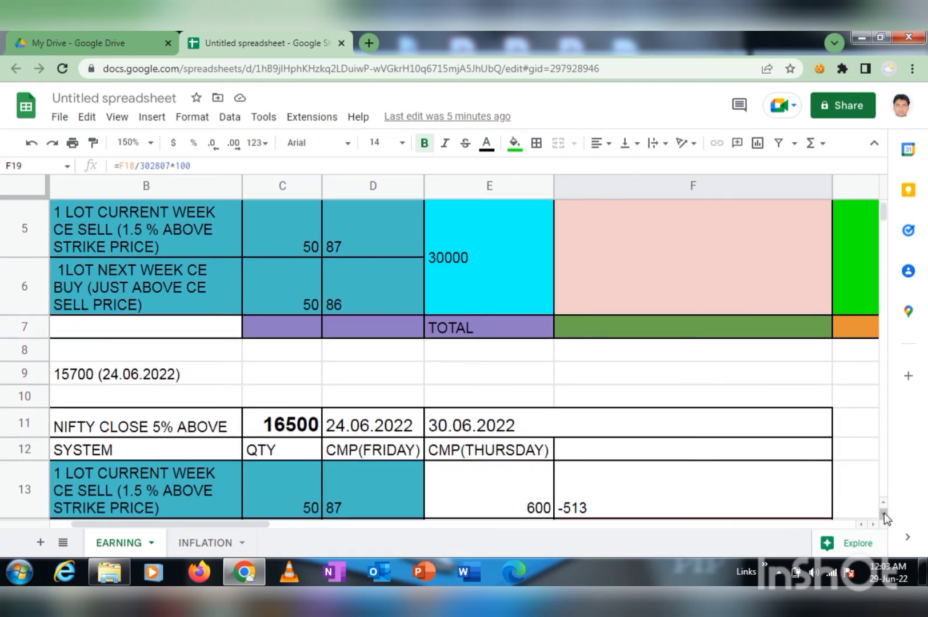
left_click(885, 518)
left_click(884, 517)
left_click(885, 517)
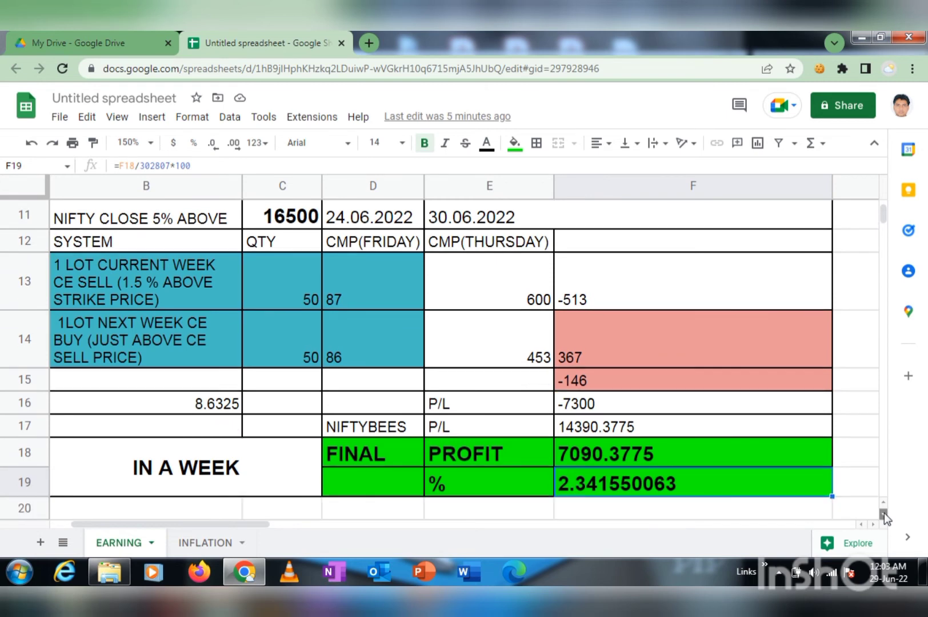
left_click(884, 518)
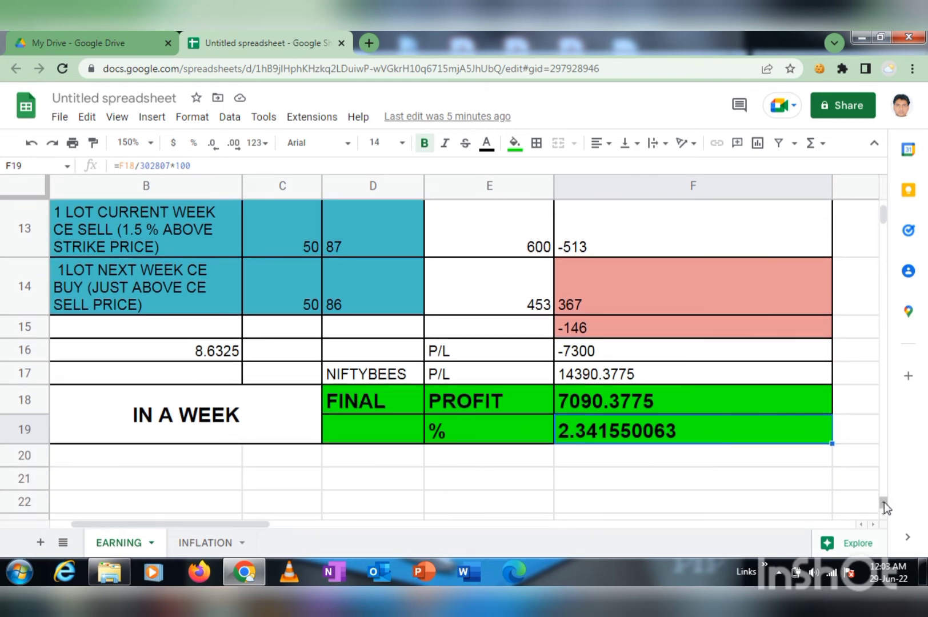
left_click(883, 505)
left_click(884, 505)
left_click(884, 505)
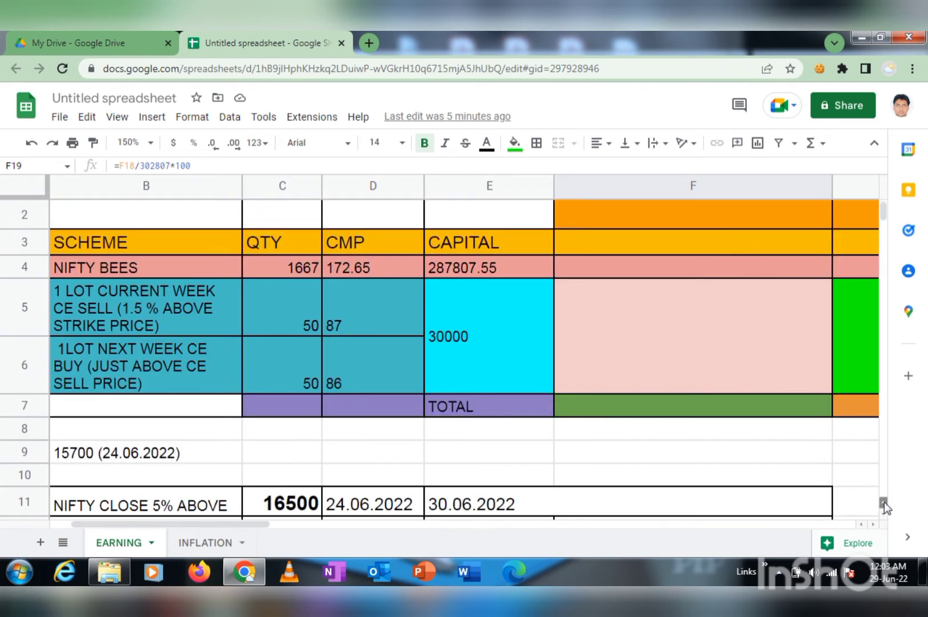
left_click(883, 505)
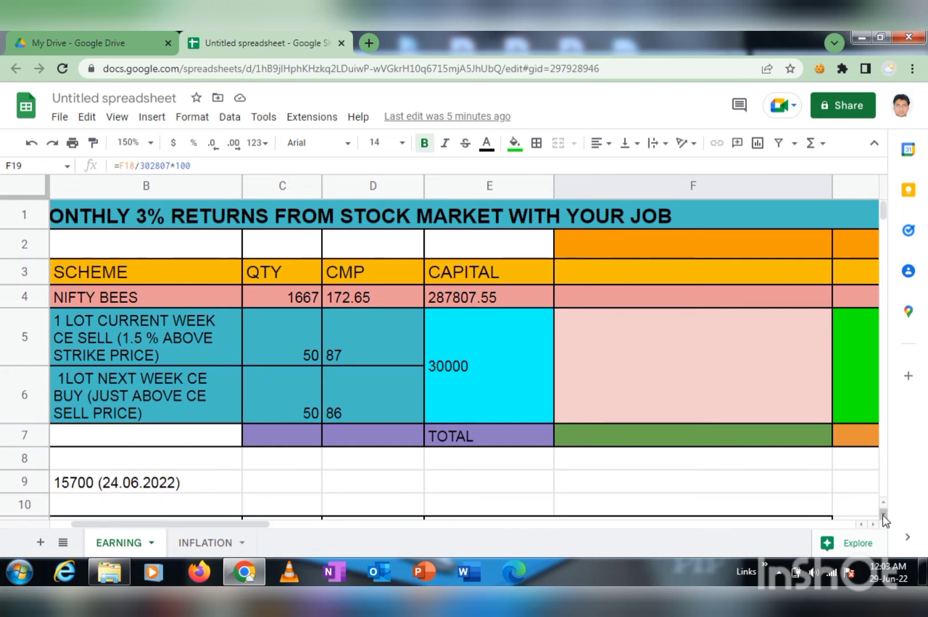
Compare the sheet's monthly 3% returns title with the weekly percentage results of the 5% above and 3% above cases
left_click(152, 214)
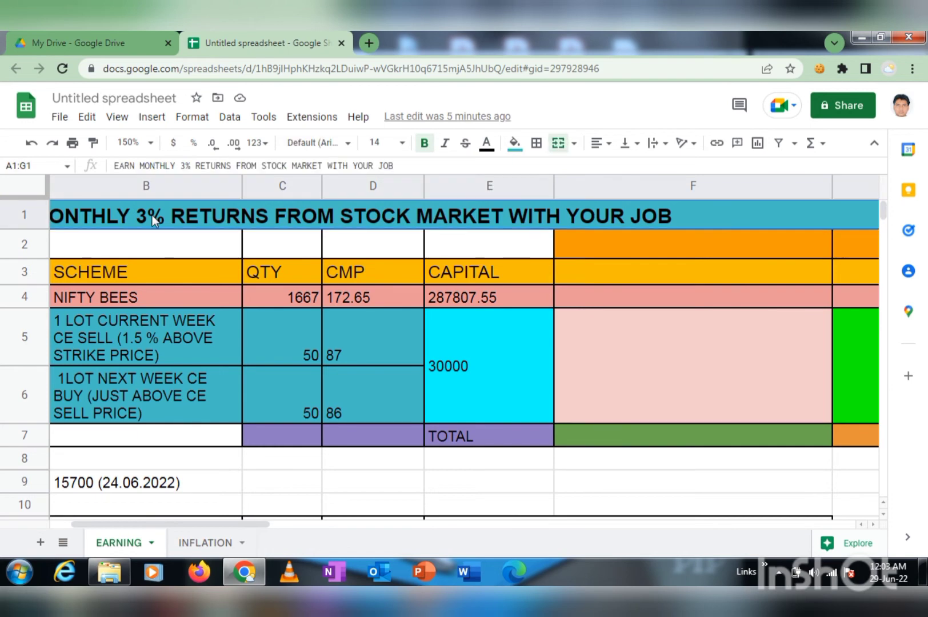
left_click(883, 514)
scroll(883, 516, "down", 5)
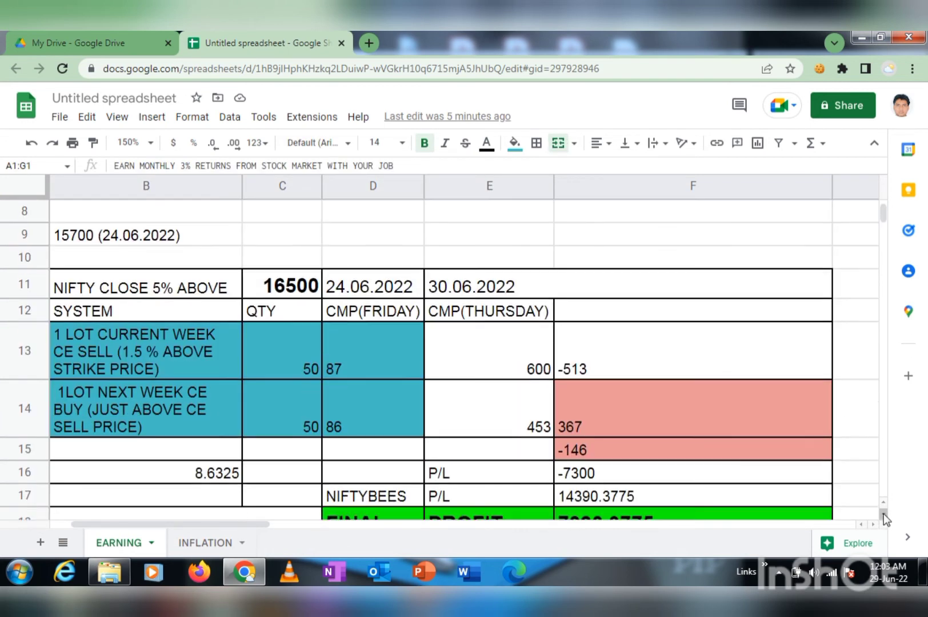
left_click(616, 430)
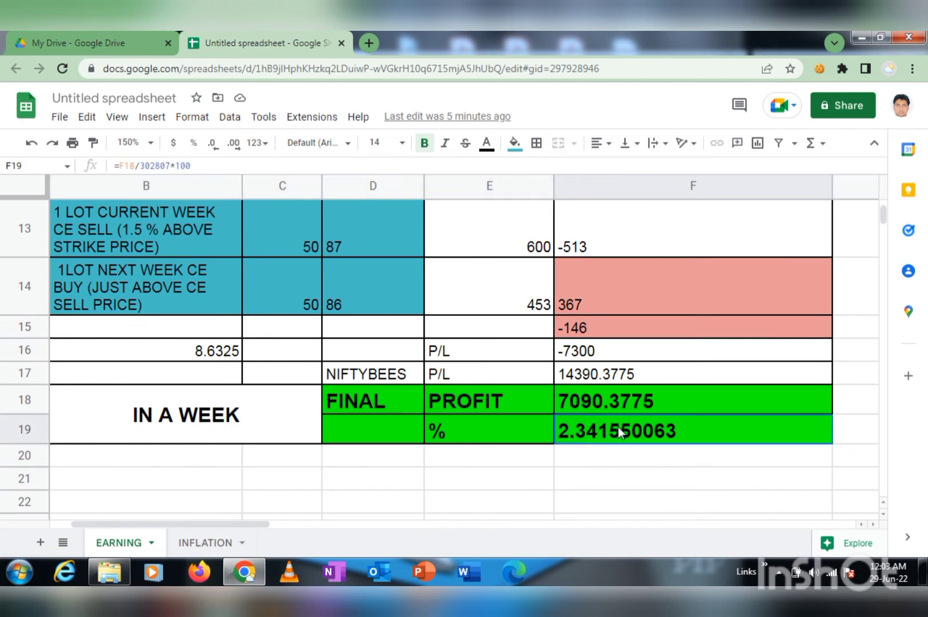
left_click(884, 513)
scroll(884, 519, "down", 4)
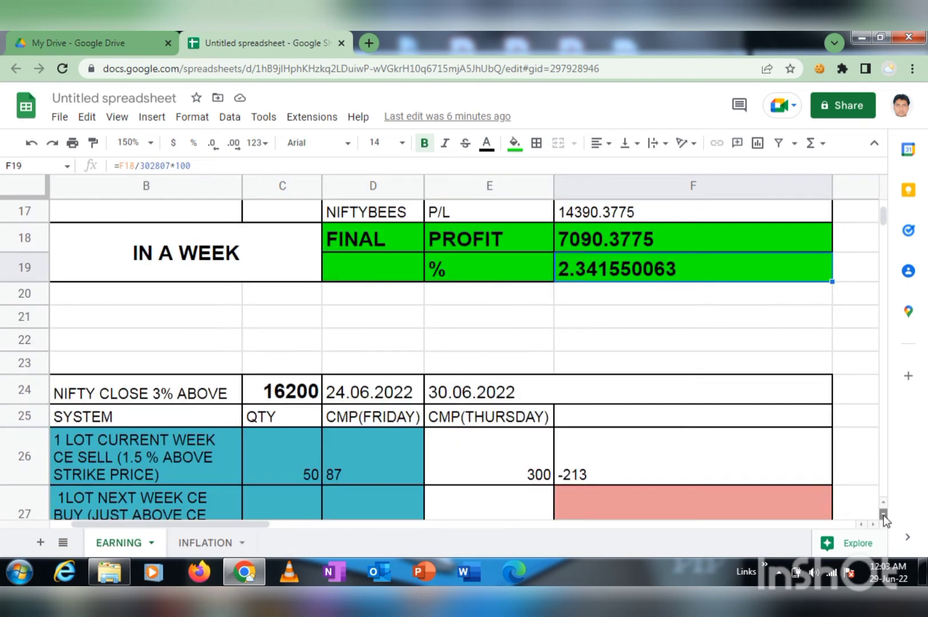
scroll(884, 519, "down", 2)
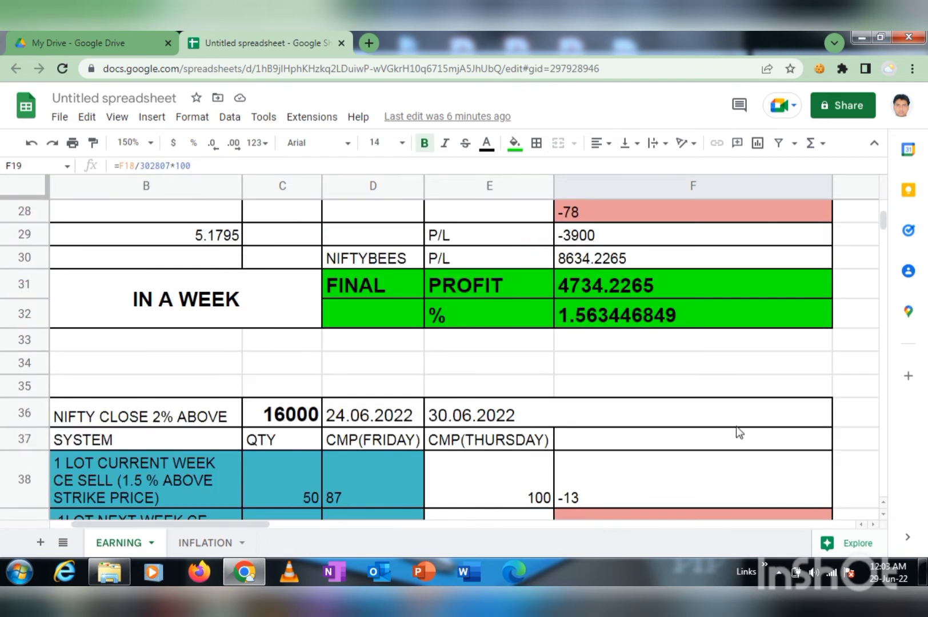
Check the weekly percentage formulas in F32 and F44 for the NIFTY close 3% above and 2% above cases
left_click(734, 325)
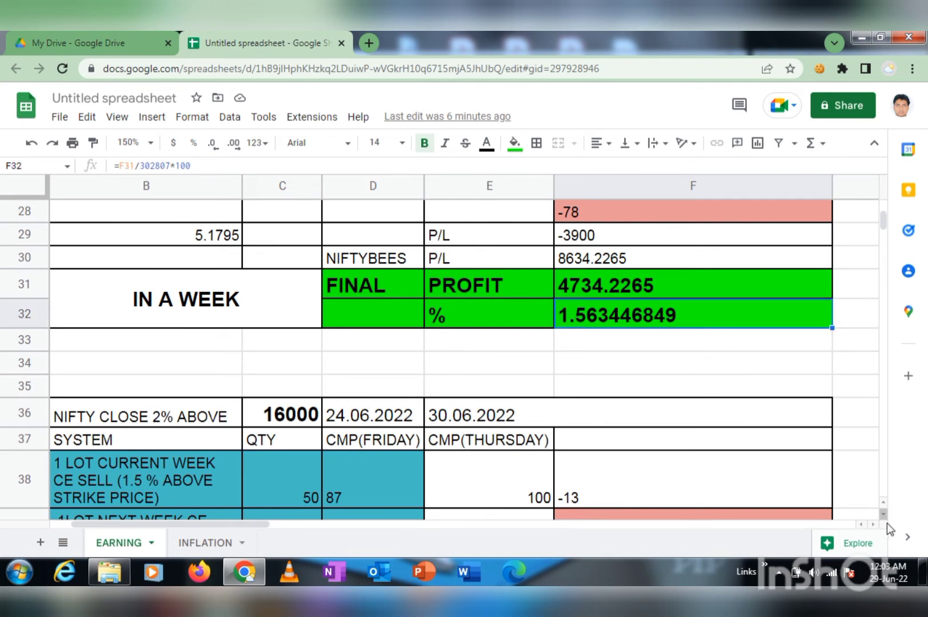
scroll(884, 517, "down", 3)
scroll(883, 519, "down", 4)
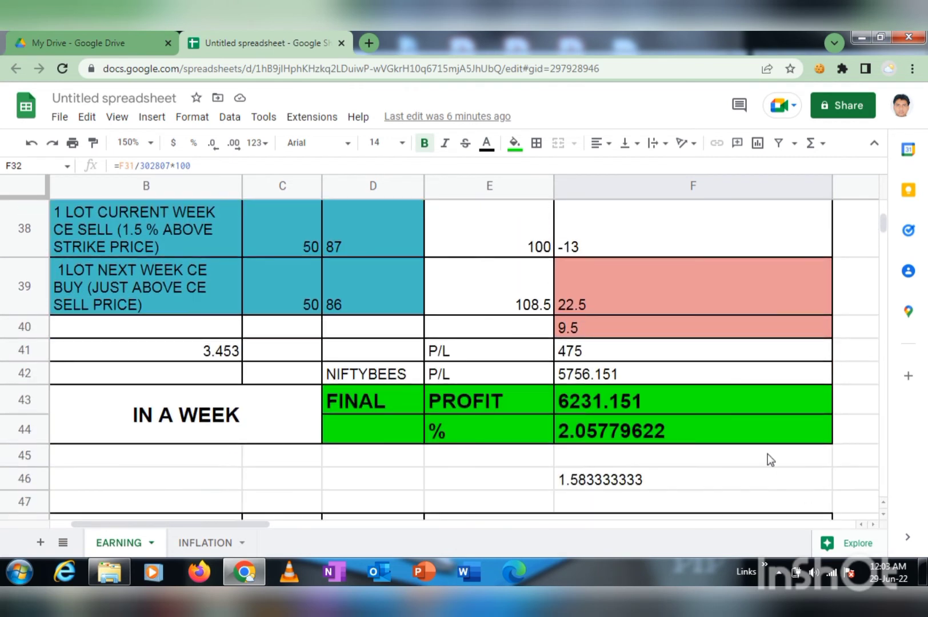
left_click(757, 439)
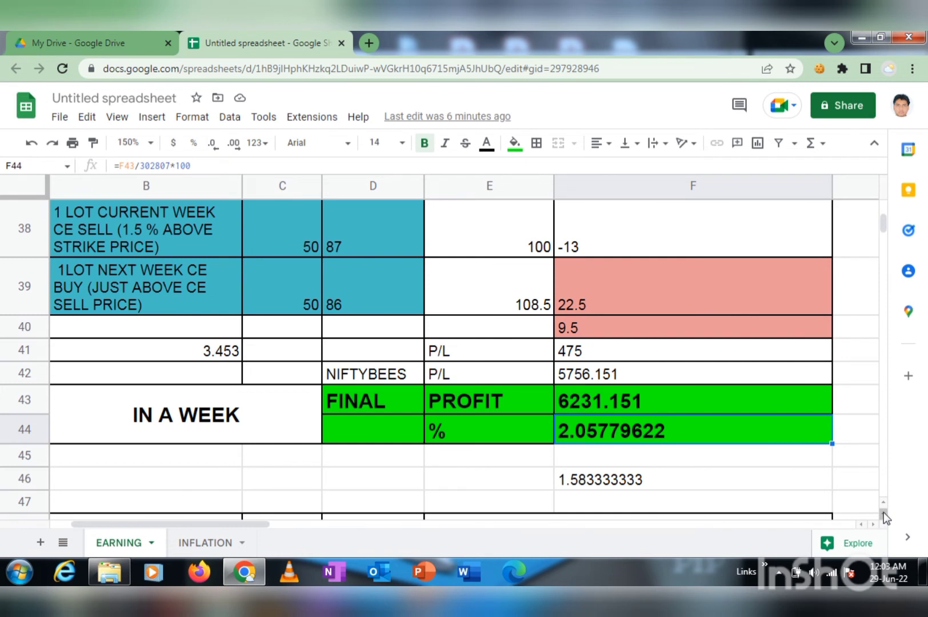
scroll(886, 521, "down", 1)
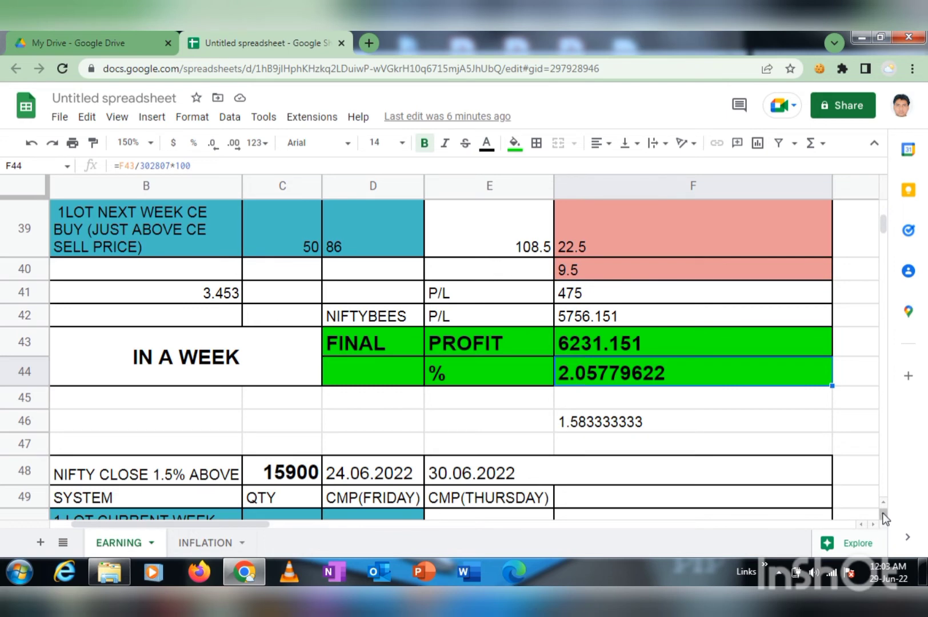
left_click(882, 511)
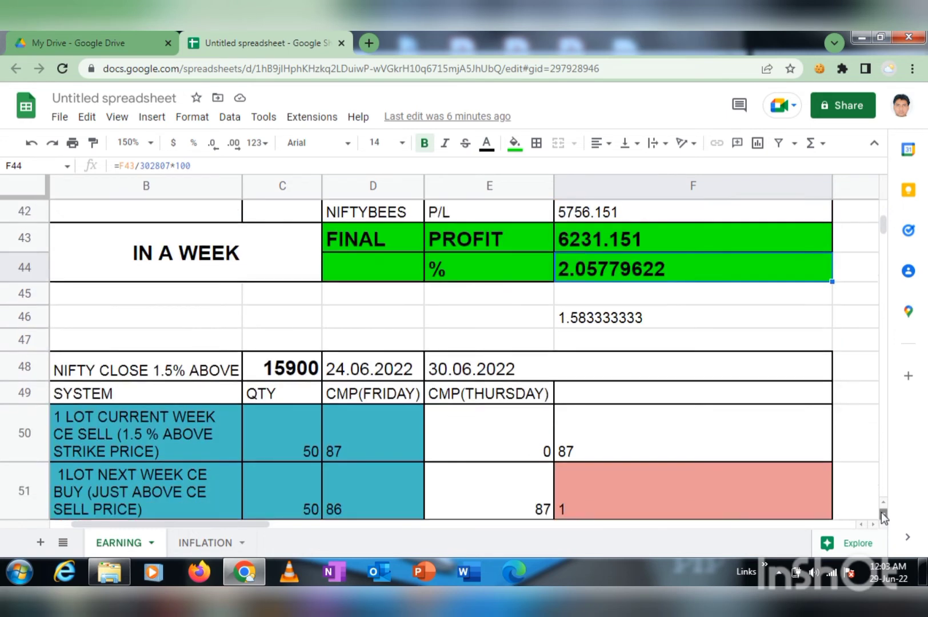
Return to the summary at the start of the sheet and examine the NIFTY BEES quantity, CMP and capital formula in E4
left_click_drag(882, 226, 881, 209)
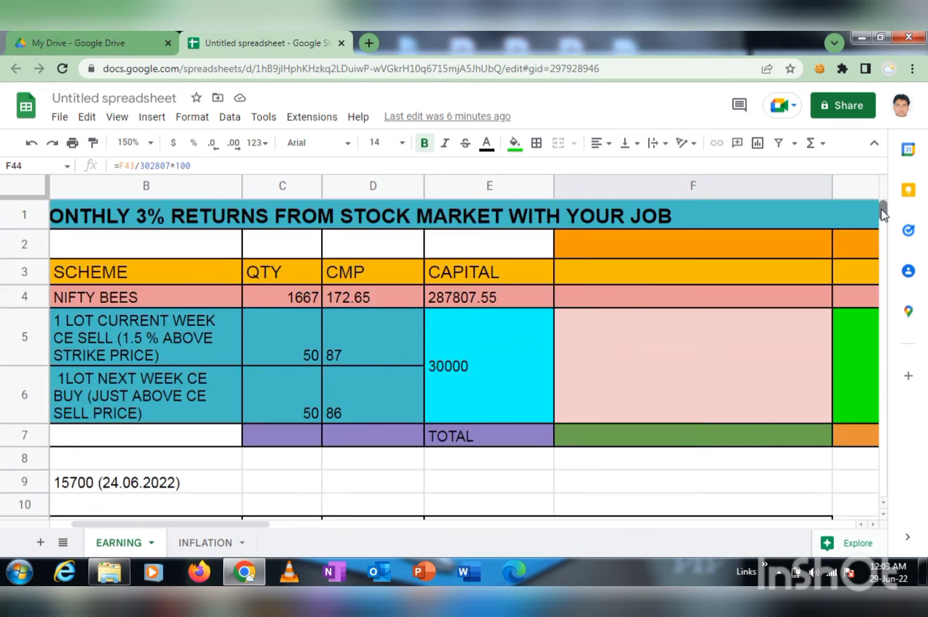
left_click(533, 299)
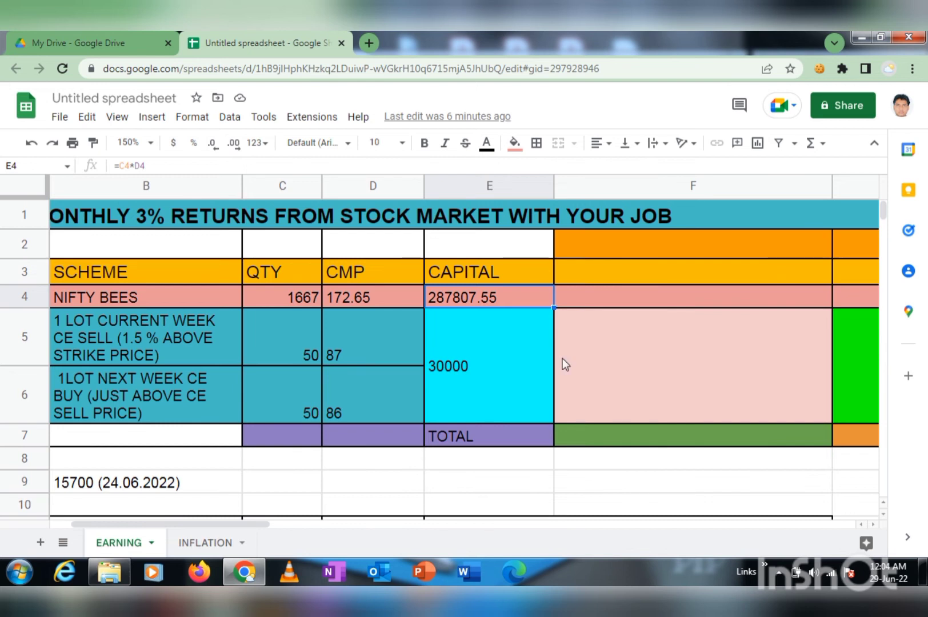
left_click(311, 296)
left_click(378, 299)
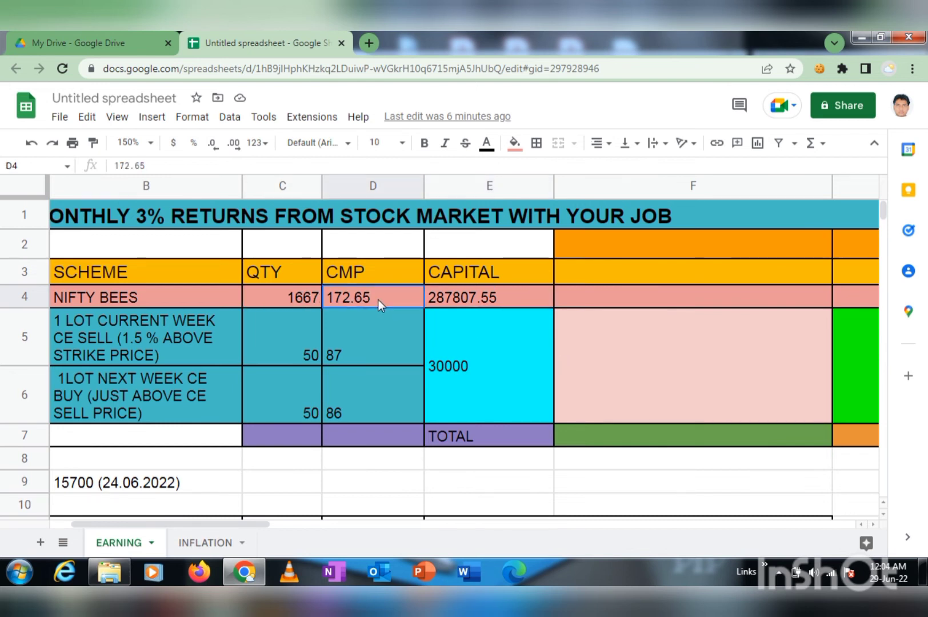
left_click(460, 300)
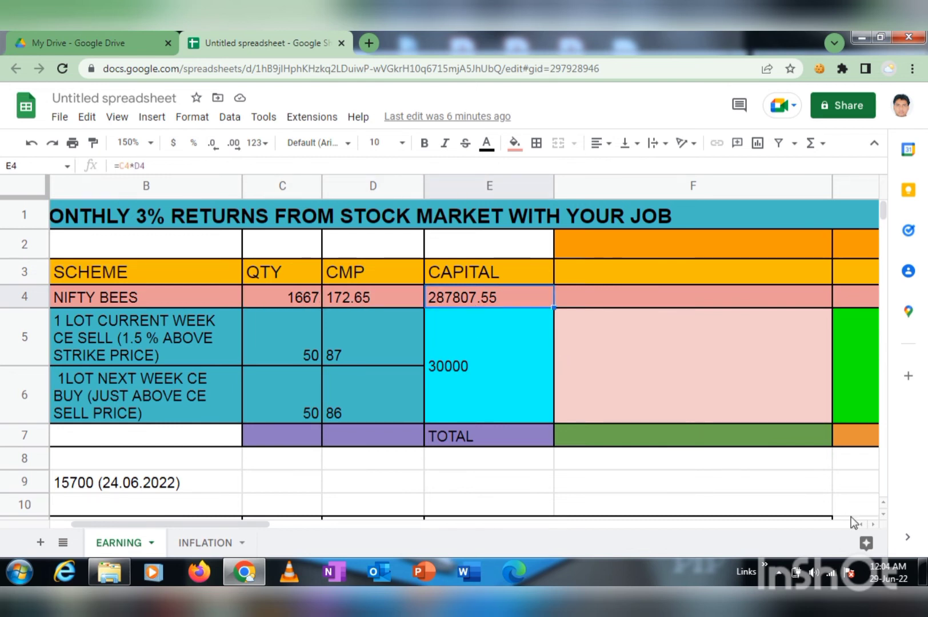
Examine the NIFTY close 5% above case's option P/L in F16 and NIFTYBEES P/L in F17
left_click(883, 518)
scroll(883, 518, "down", 3)
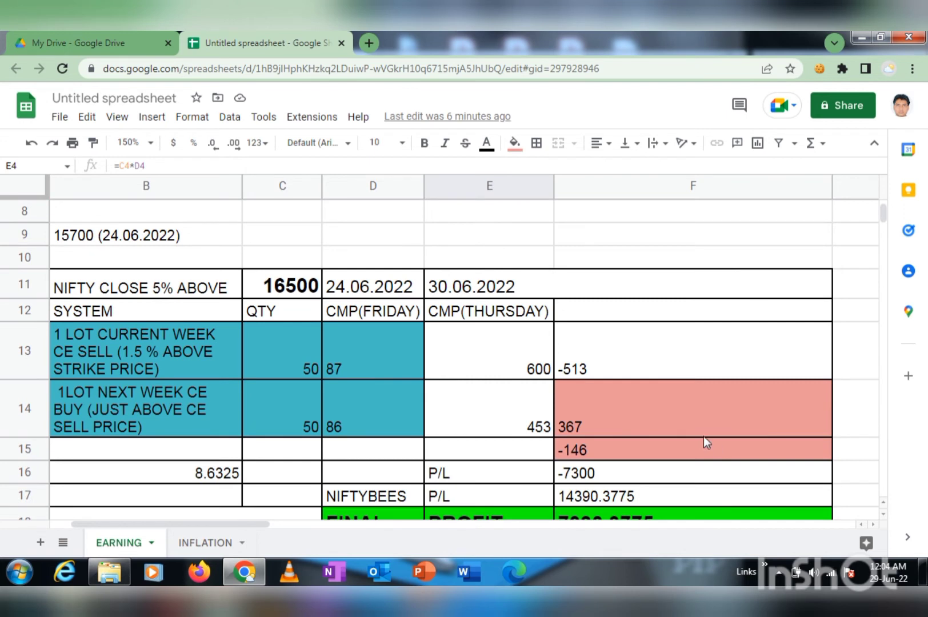
left_click(221, 292)
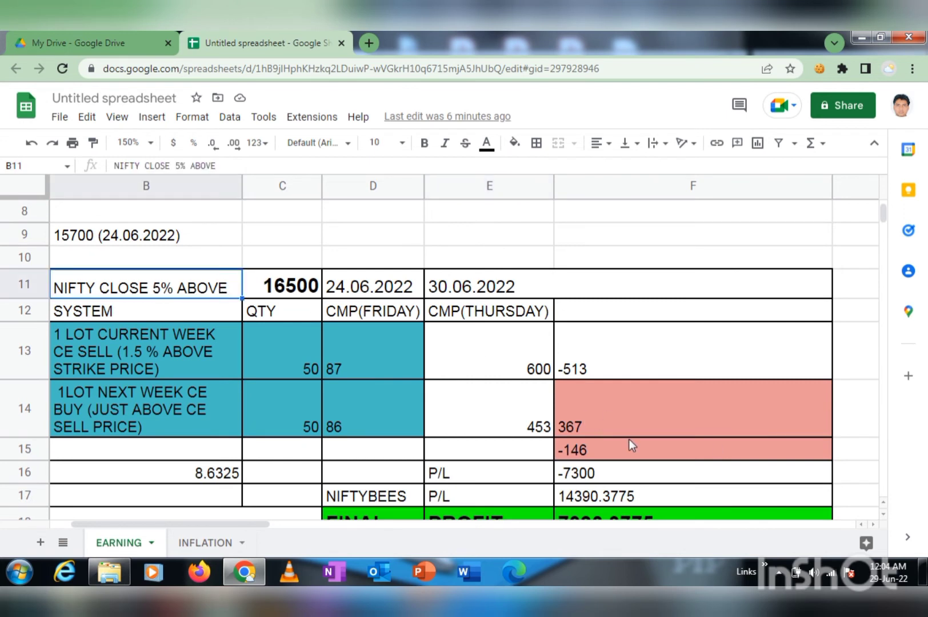
left_click(623, 476)
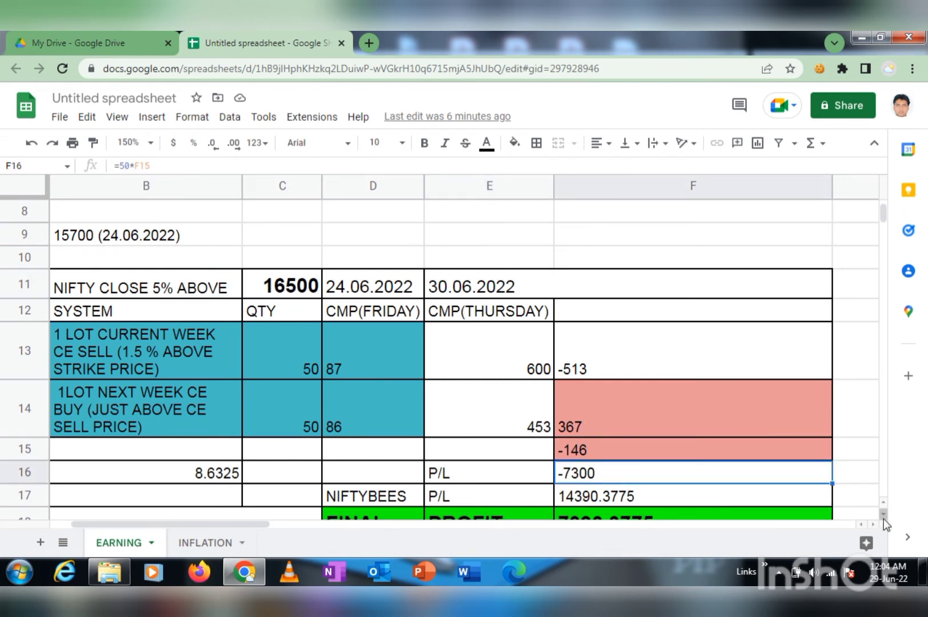
scroll(883, 518, "down", 1)
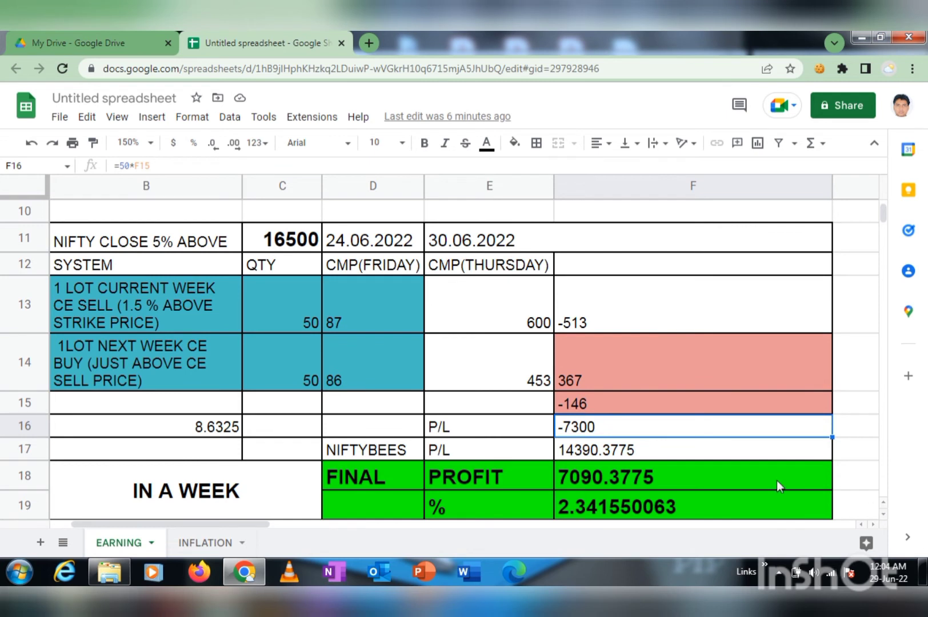
left_click(652, 454)
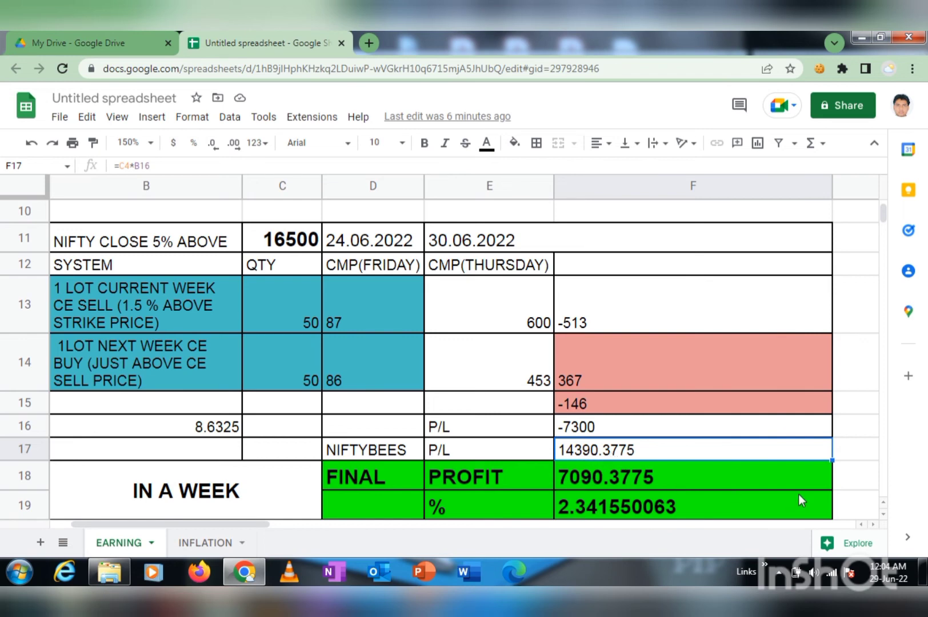
Review the weekly final profit and percentage of every NIFTY close case from 5% above through -5%
scroll(884, 517, "down", 5)
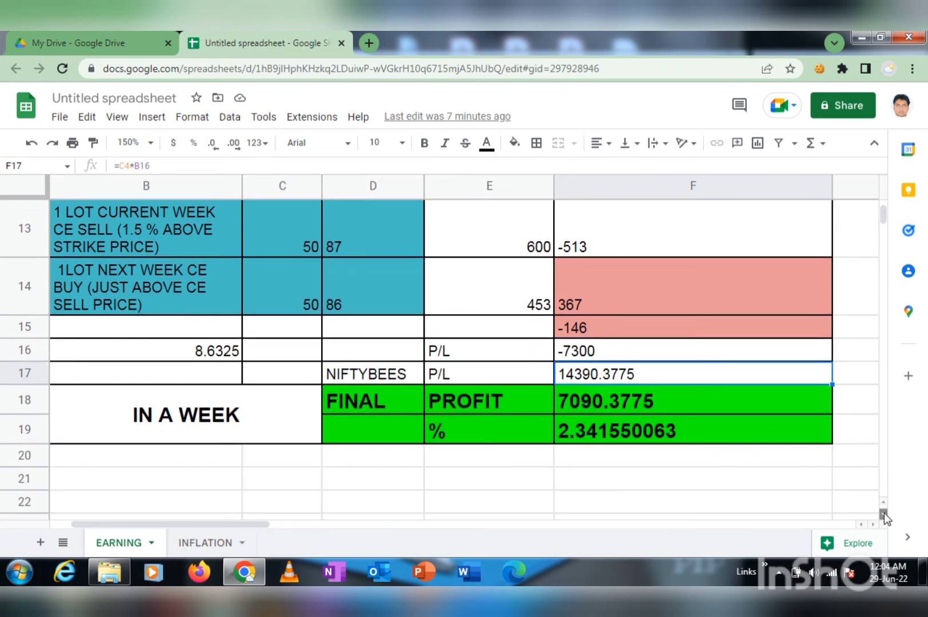
scroll(883, 517, "down", 4)
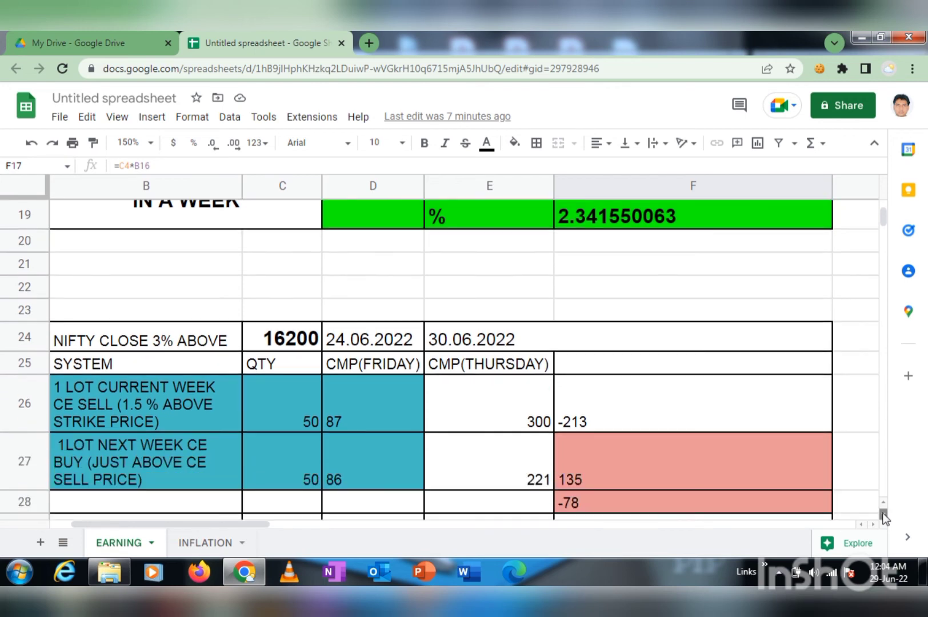
scroll(884, 517, "down", 2)
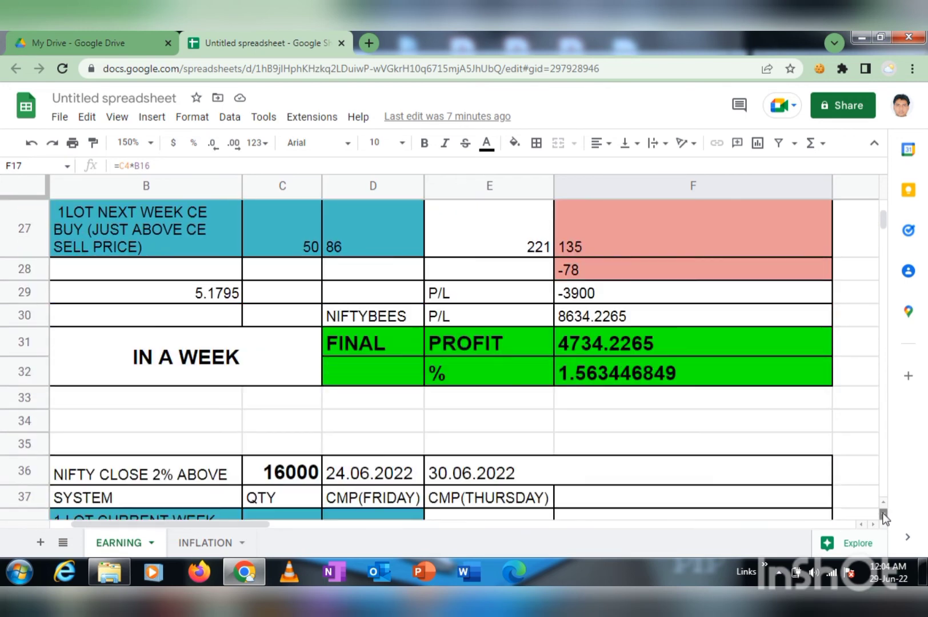
scroll(883, 517, "down", 6)
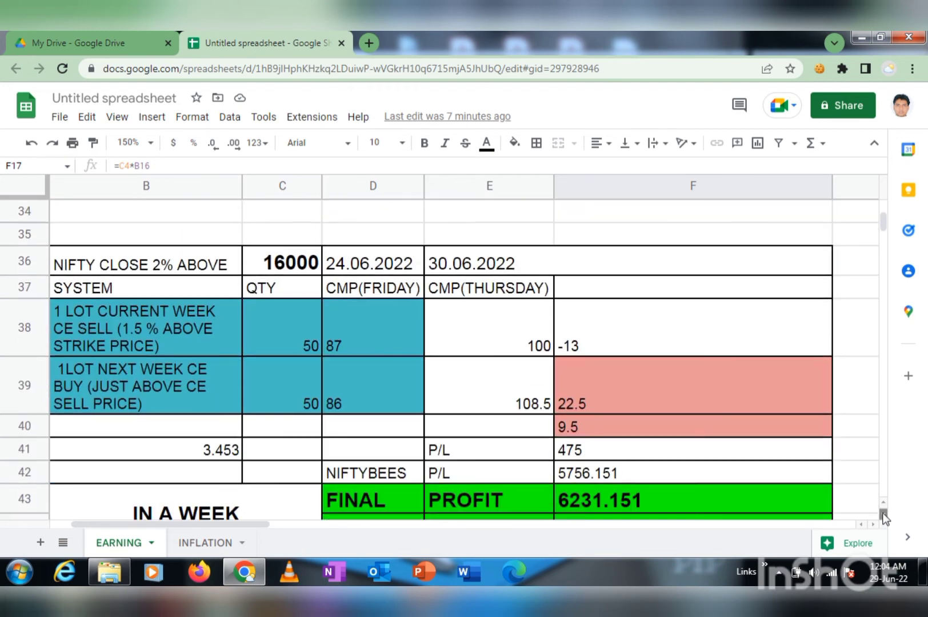
scroll(884, 517, "down", 5)
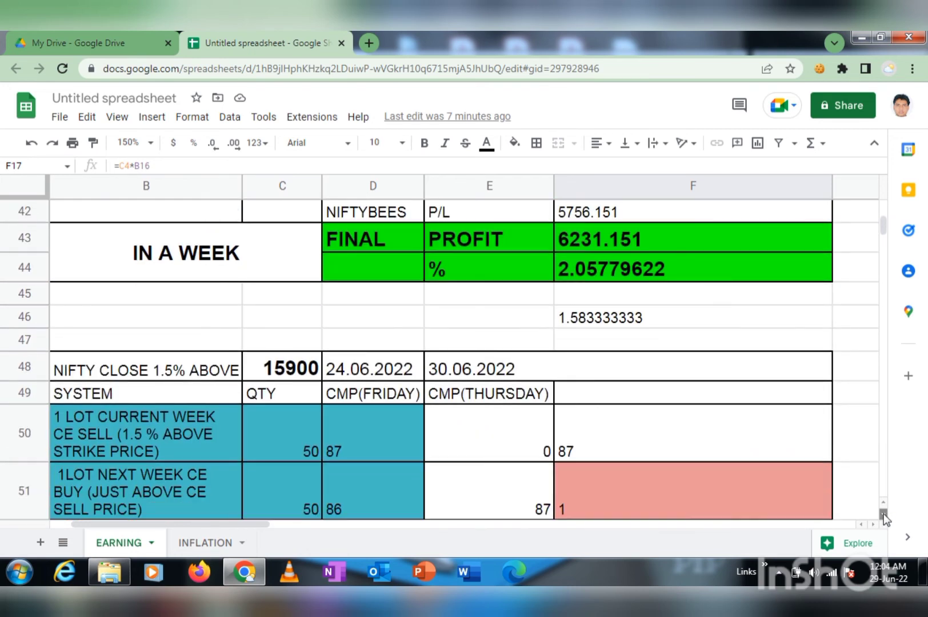
scroll(884, 517, "down", 4)
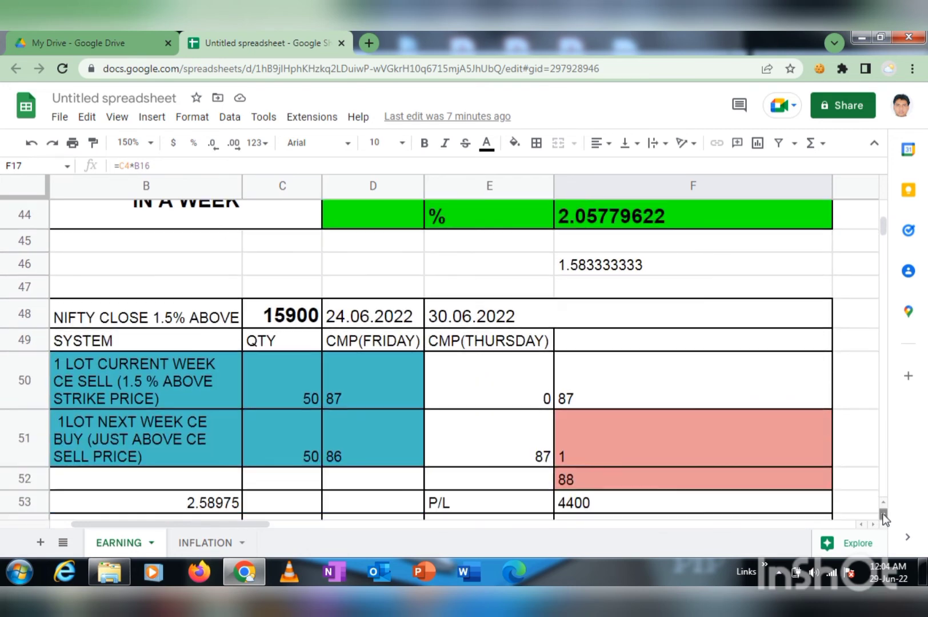
scroll(883, 517, "down", 6)
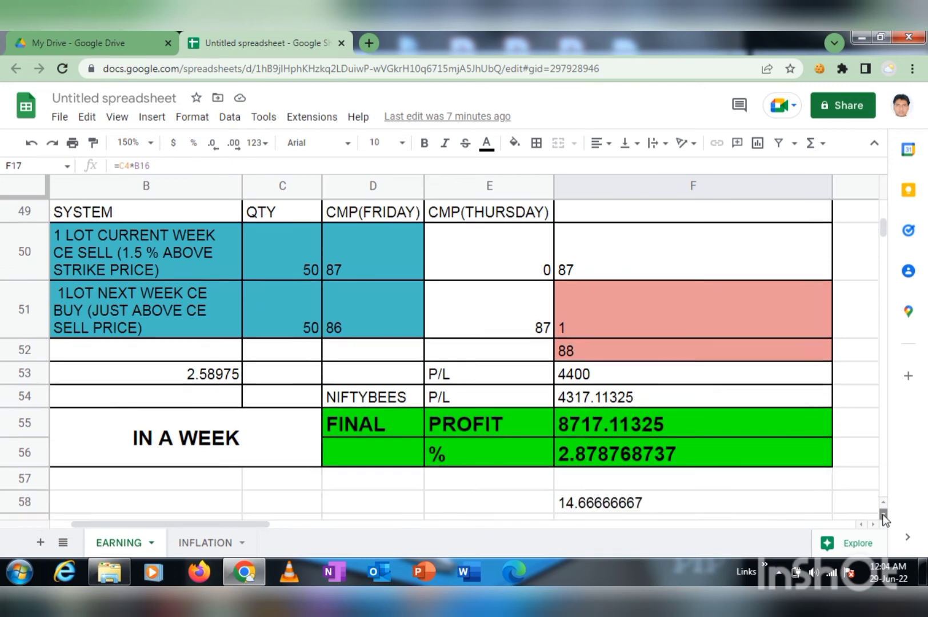
scroll(884, 517, "down", 1)
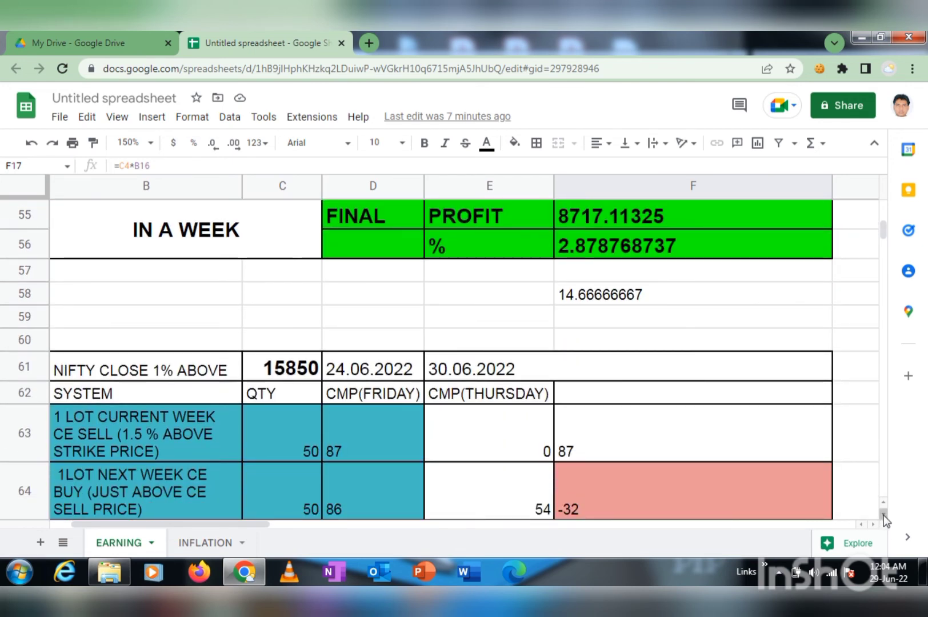
scroll(884, 517, "down", 9)
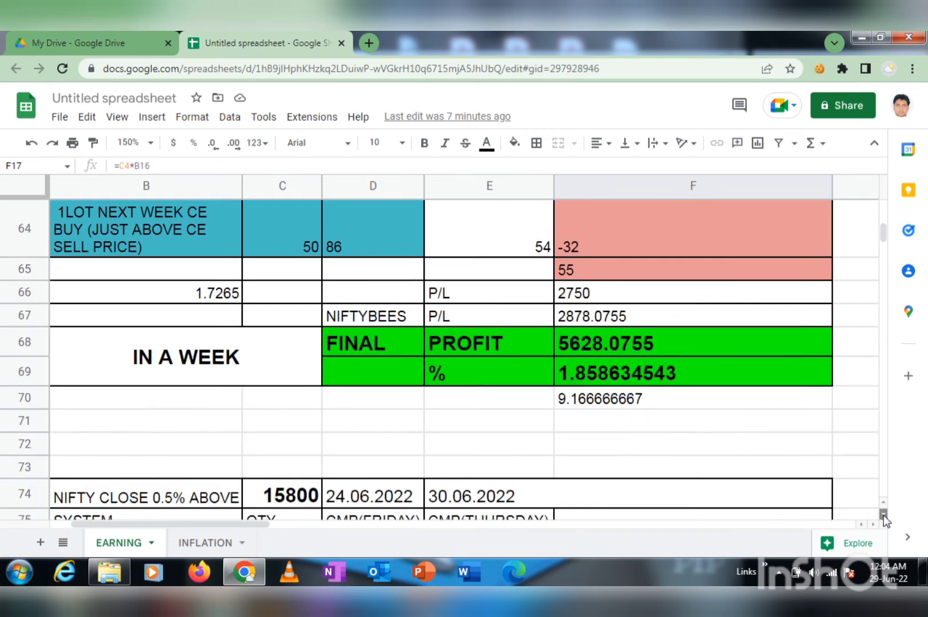
scroll(883, 519, "down", 13)
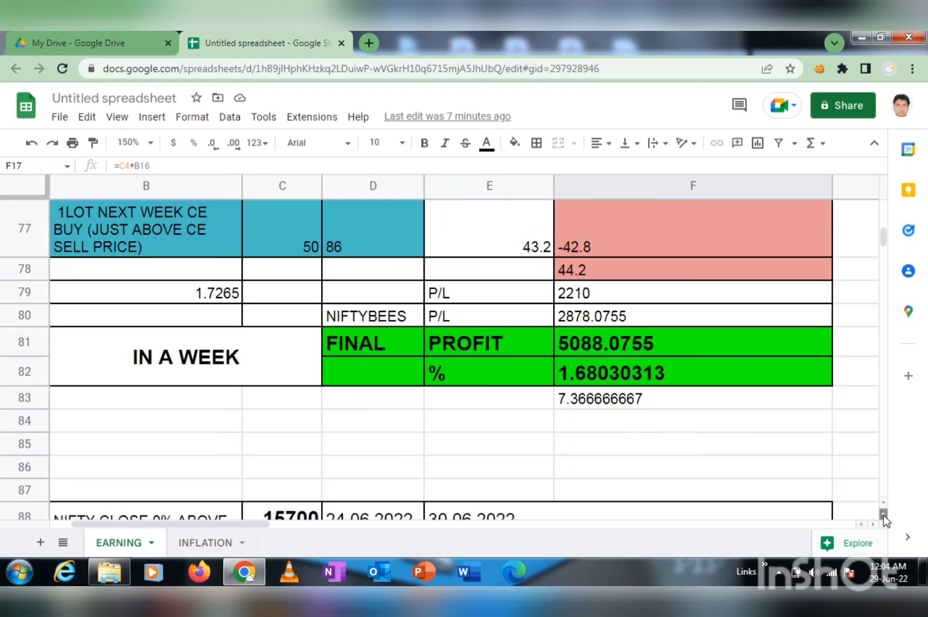
scroll(884, 519, "down", 13)
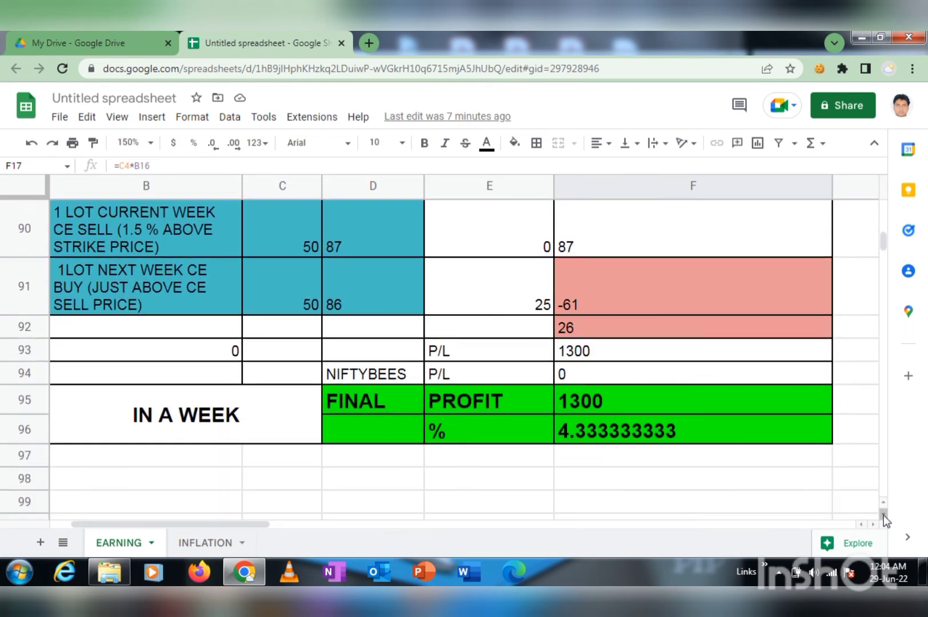
scroll(884, 519, "down", 11)
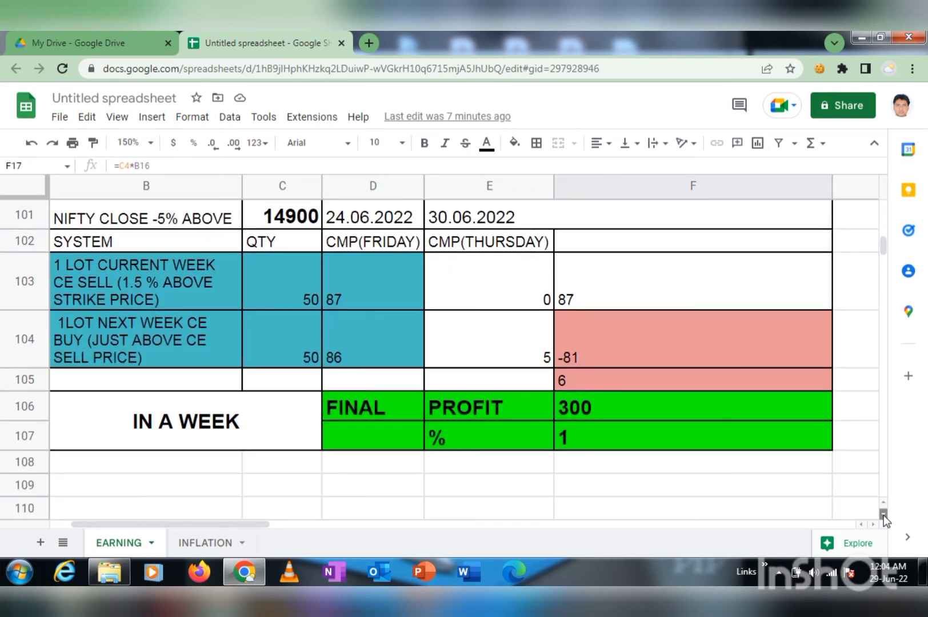
scroll(884, 519, "down", 6)
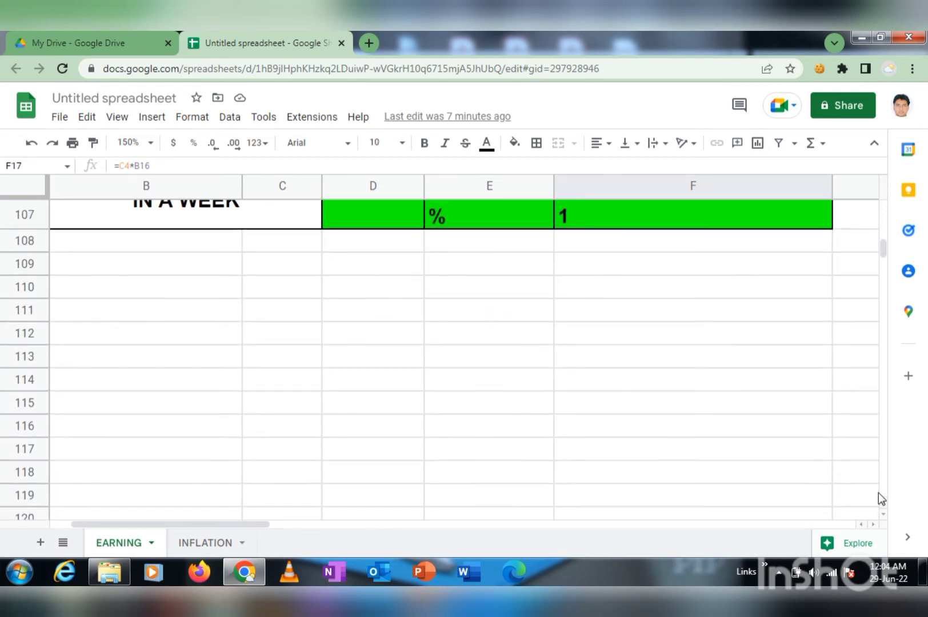
Look back over the NIFTY close cases from -5% upward and return to the scheme and capital summary
scroll(883, 507, "up", 3)
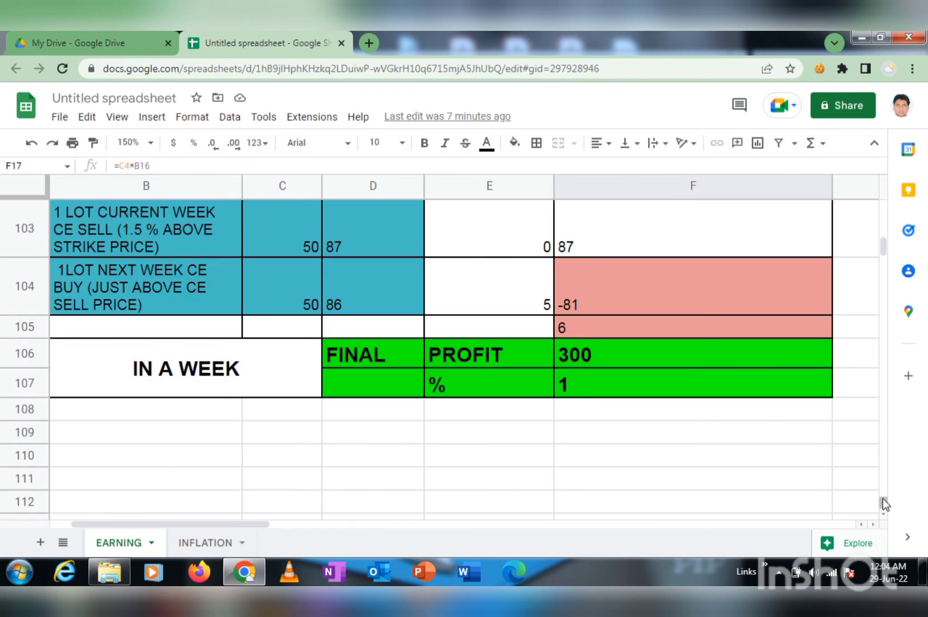
scroll(883, 506, "up", 12)
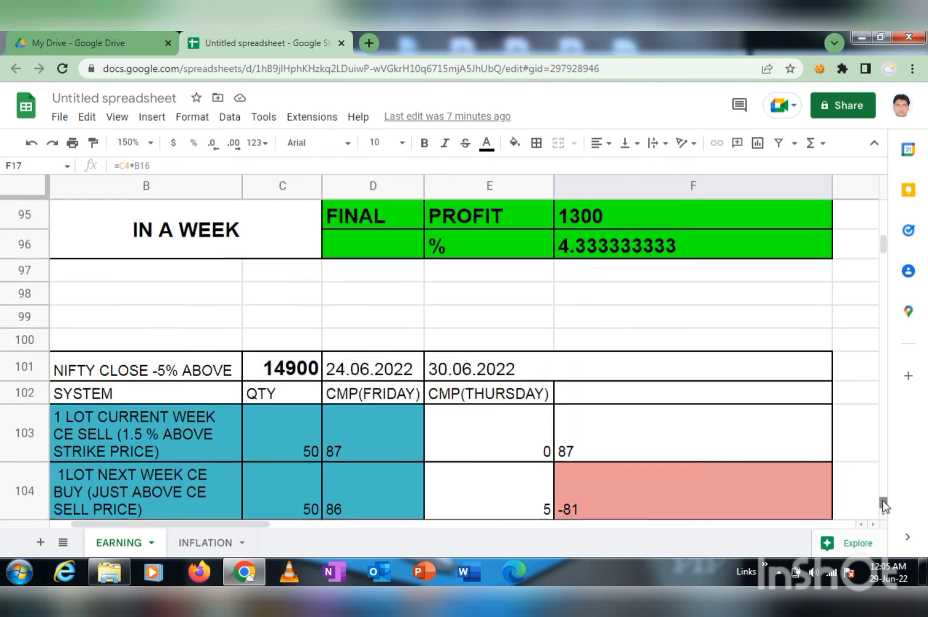
scroll(883, 506, "up", 12)
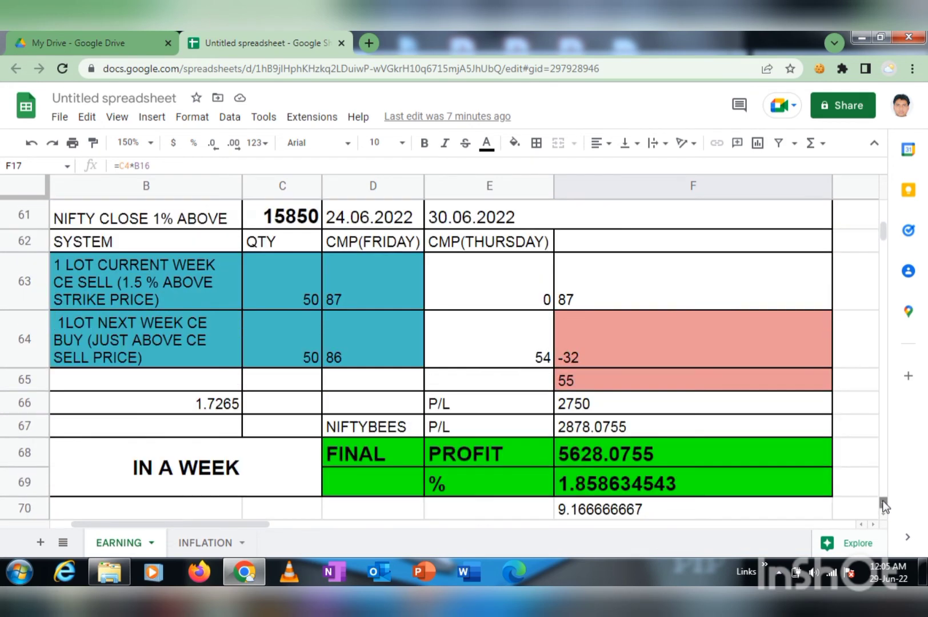
scroll(884, 507, "up", 12)
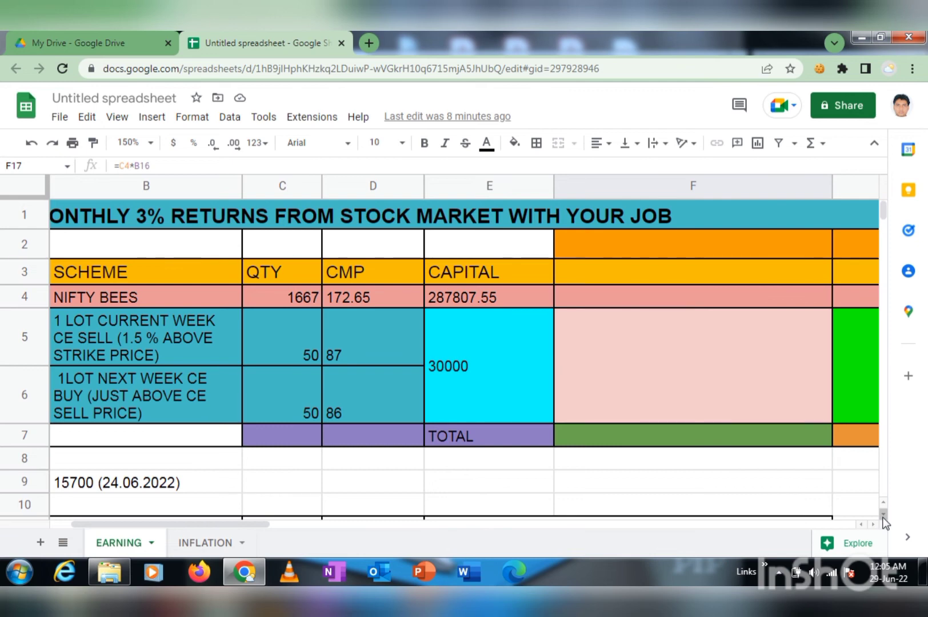
Find the NIFTY close 1.5% above case and inspect the current week CE sell leg's Thursday price and difference formula in F50
scroll(885, 517, "down", 5)
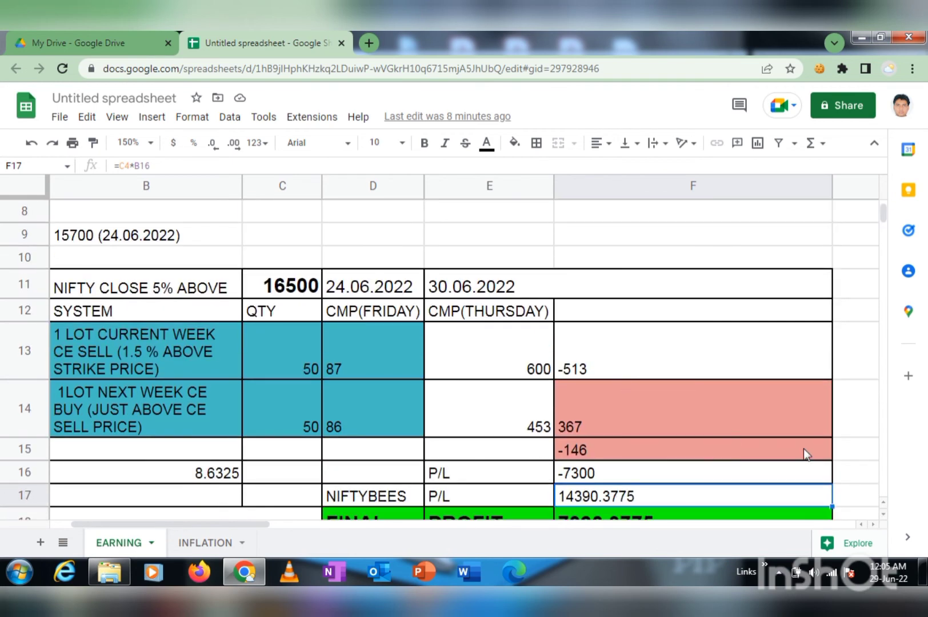
left_click(883, 515)
scroll(883, 517, "down", 10)
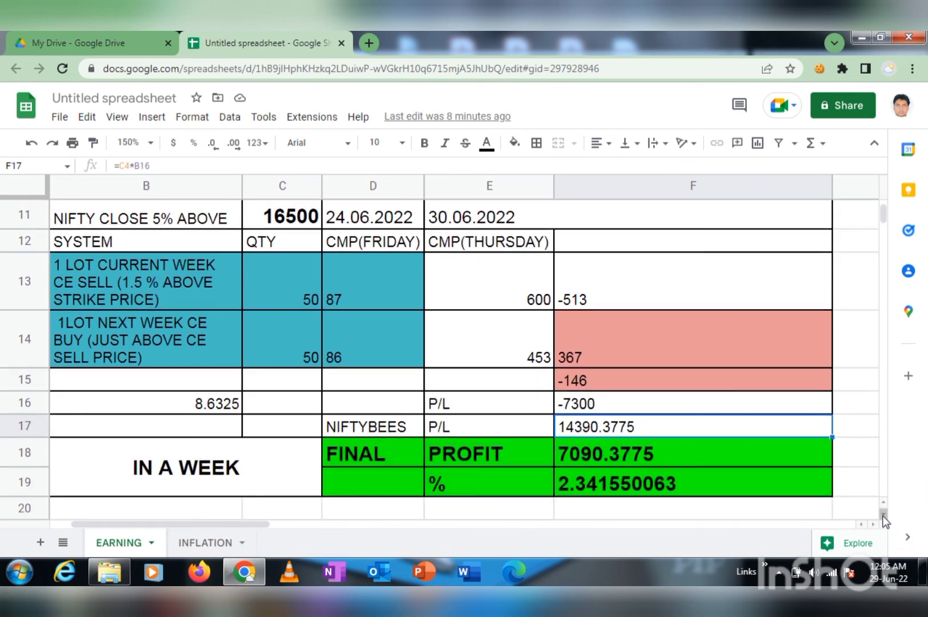
scroll(883, 516, "down", 5)
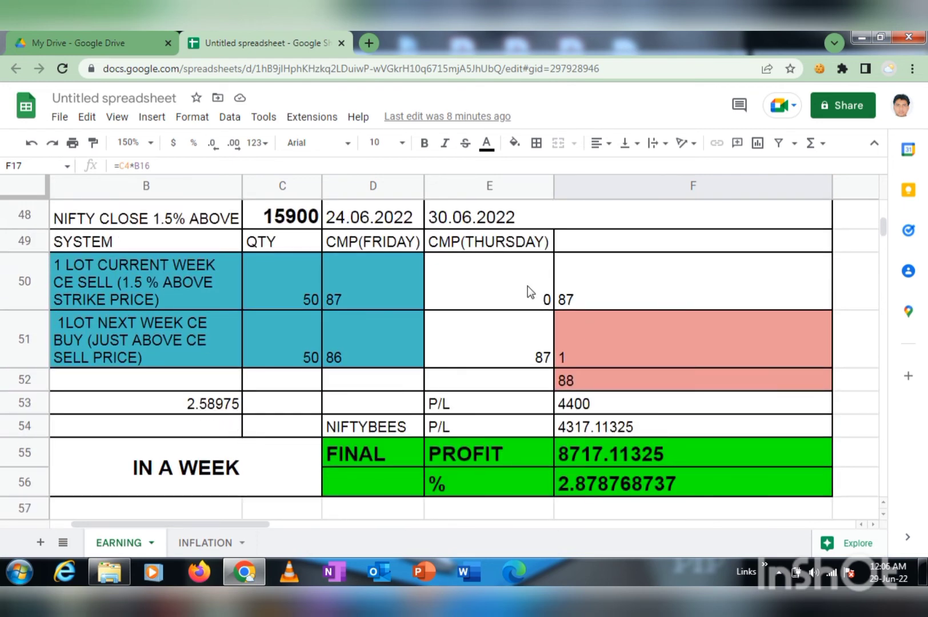
left_click_drag(527, 286, 603, 294)
left_click(605, 294)
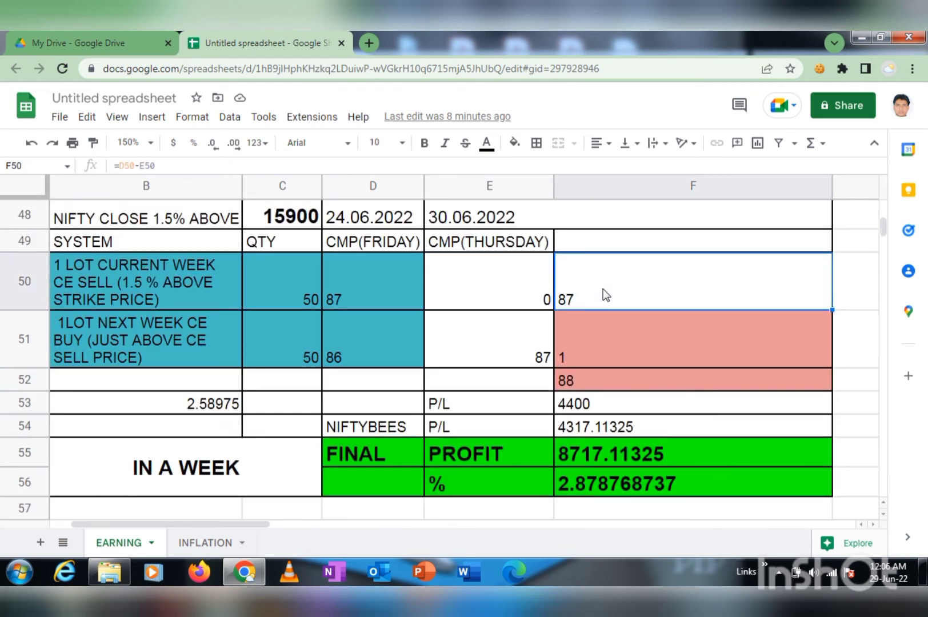
Inspect the NIFTY close 1.5% above case's sell leg difference in F50, final profit in F55 and percentage in F56
left_click(207, 218)
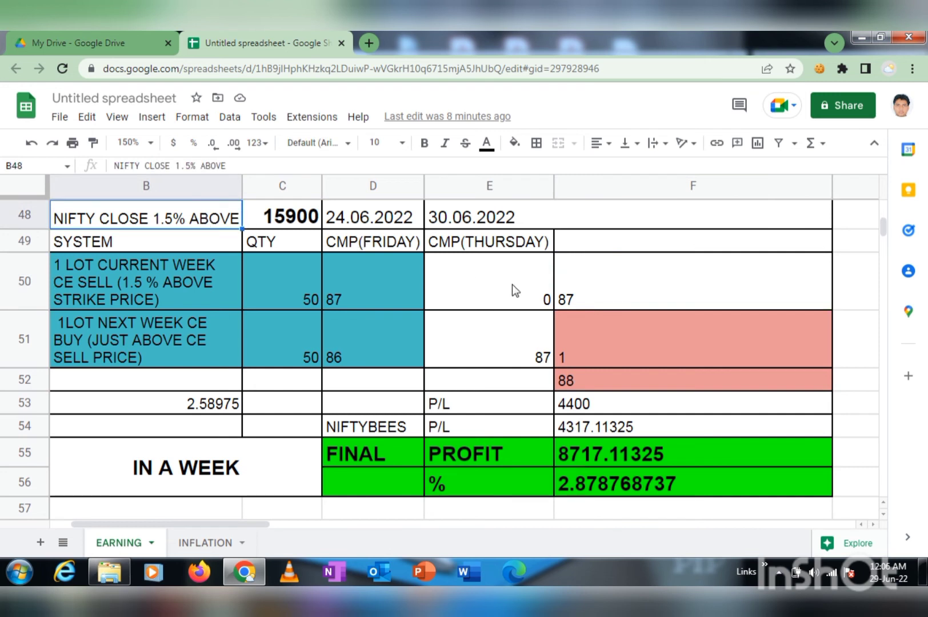
left_click(584, 295)
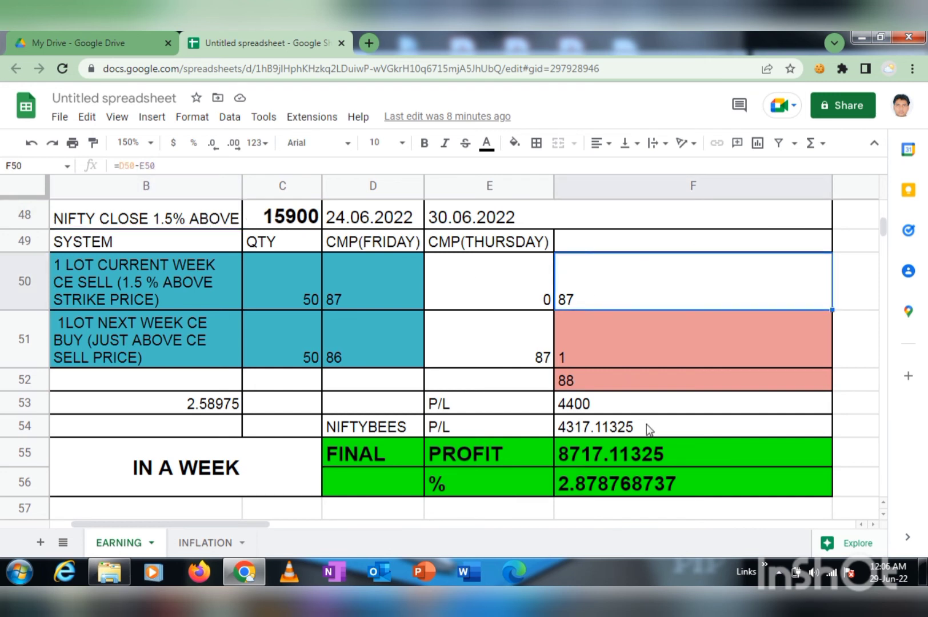
left_click(705, 448)
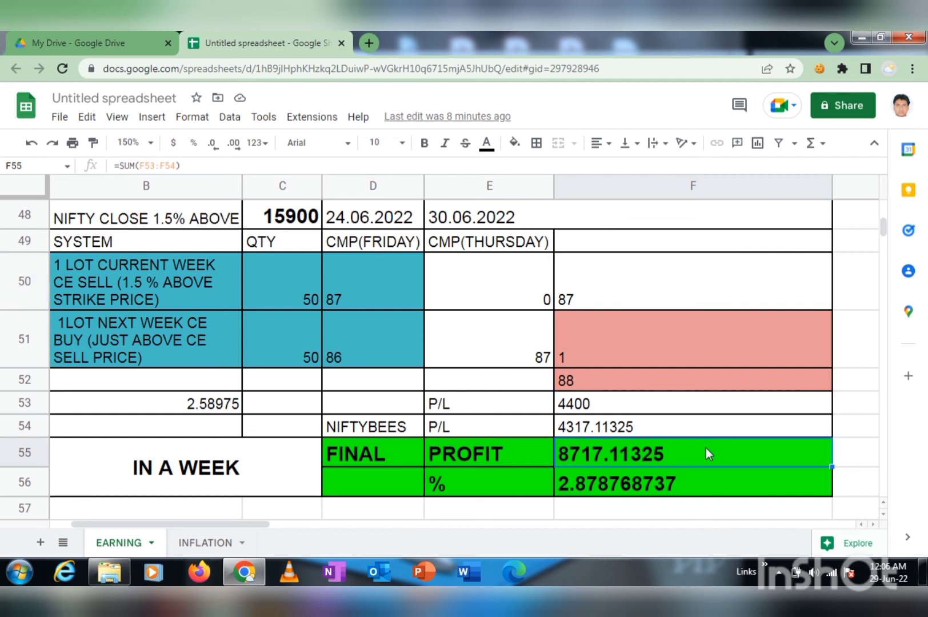
left_click(719, 482)
left_click(712, 514)
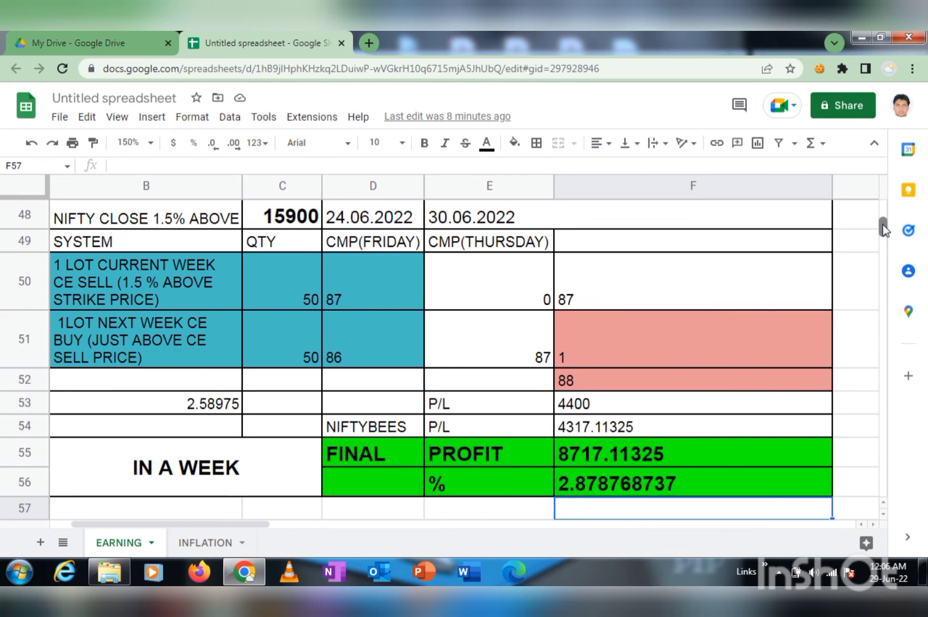
Check the NIFTY BEES quantity in C4 and look through the NIFTY close 5% and 3% above cases
left_click_drag(882, 224, 881, 198)
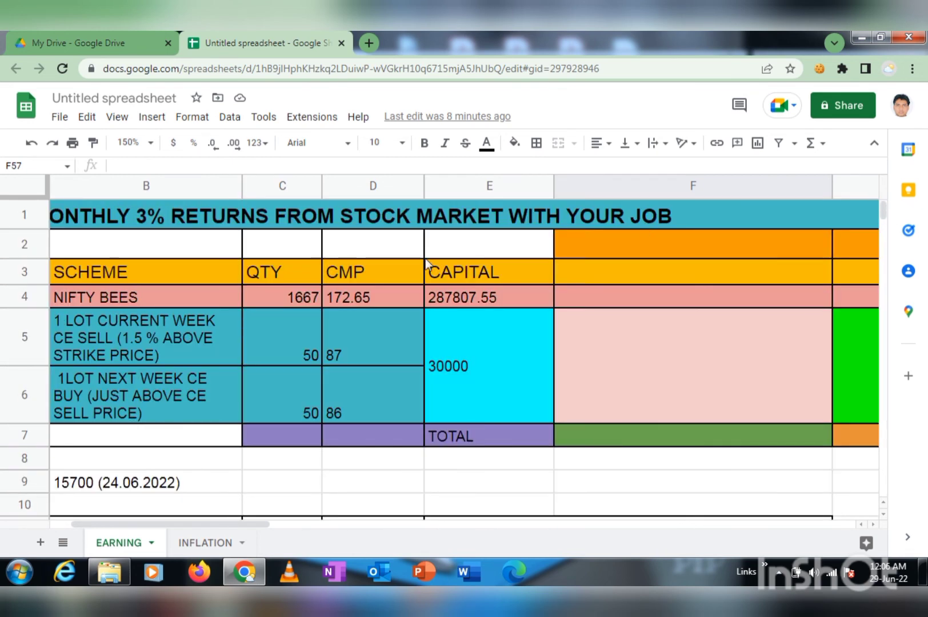
left_click(294, 296)
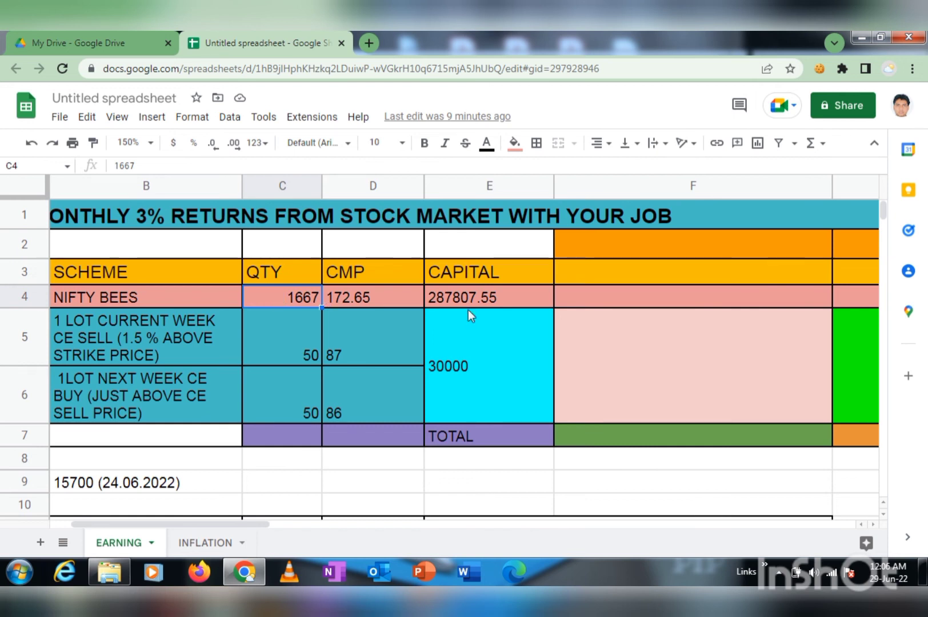
left_click(882, 514)
left_click(882, 517)
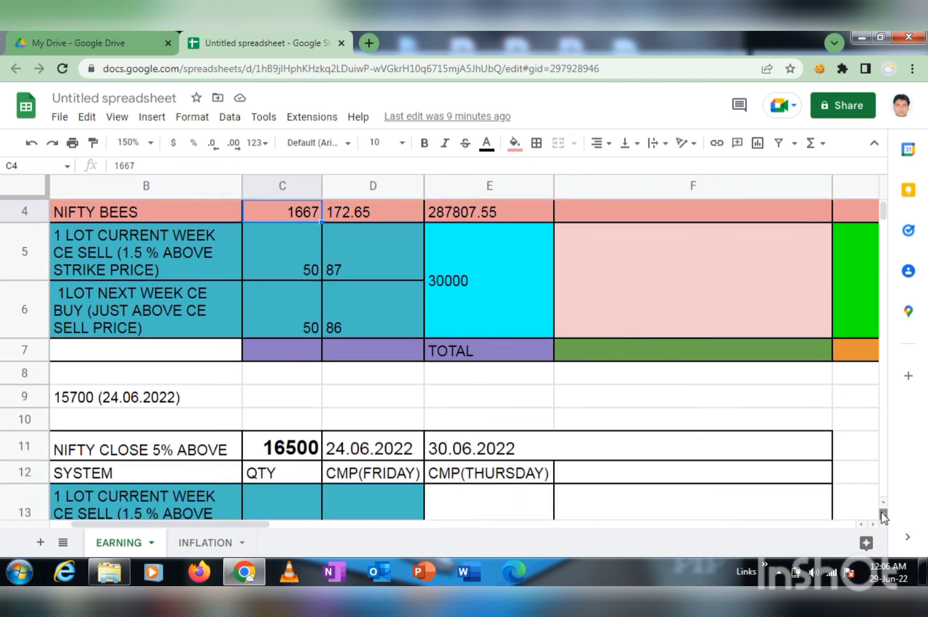
left_click(882, 516)
left_click(882, 516)
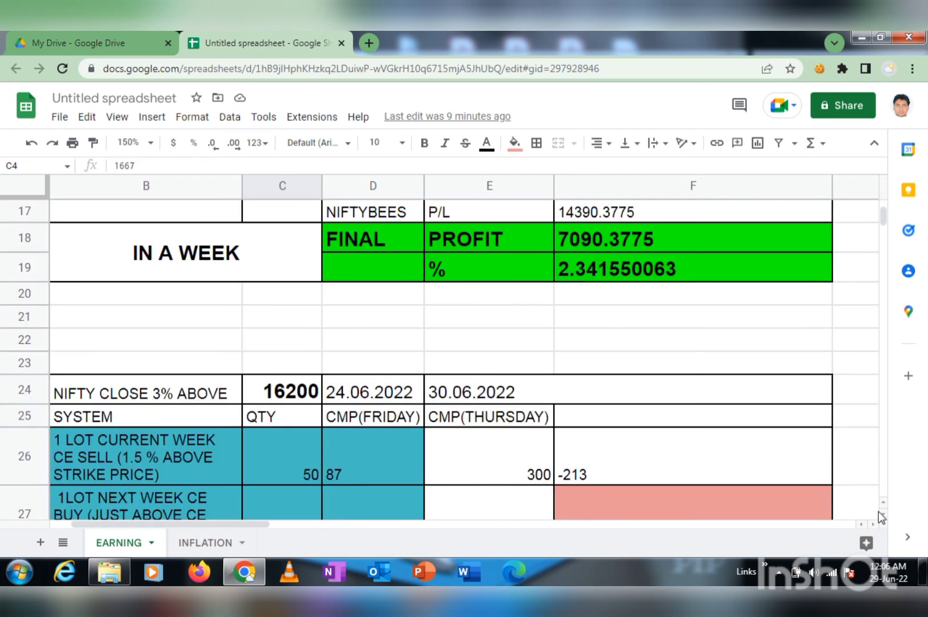
left_click(882, 516)
left_click(882, 516)
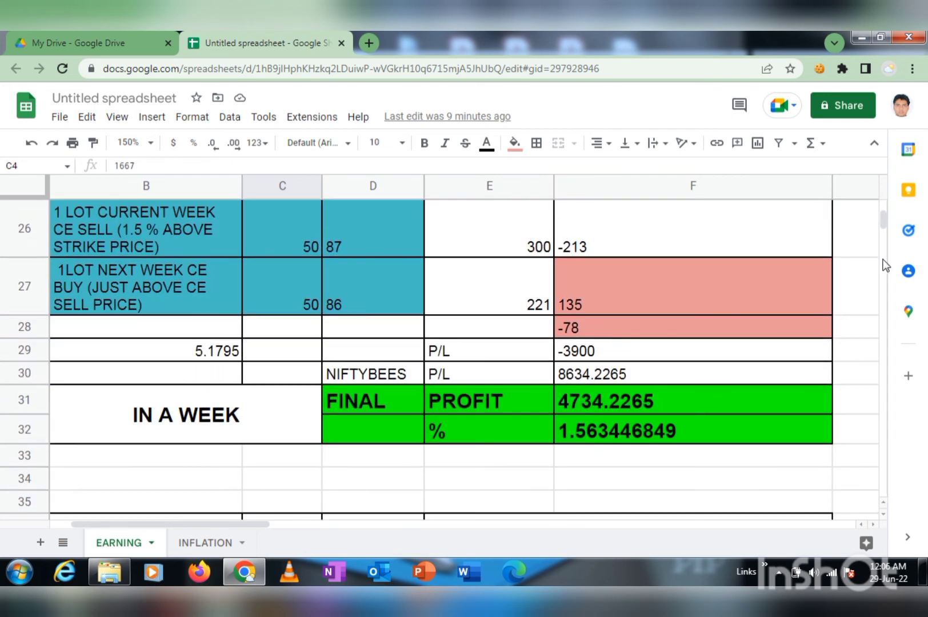
Compare the two option legs' quantities in C5 and C6 with the NIFTY BEES quantity in the scheme summary
mouse_move(881, 222)
left_mouse_down()
mouse_move(882, 236)
mouse_move(881, 210)
left_mouse_up()
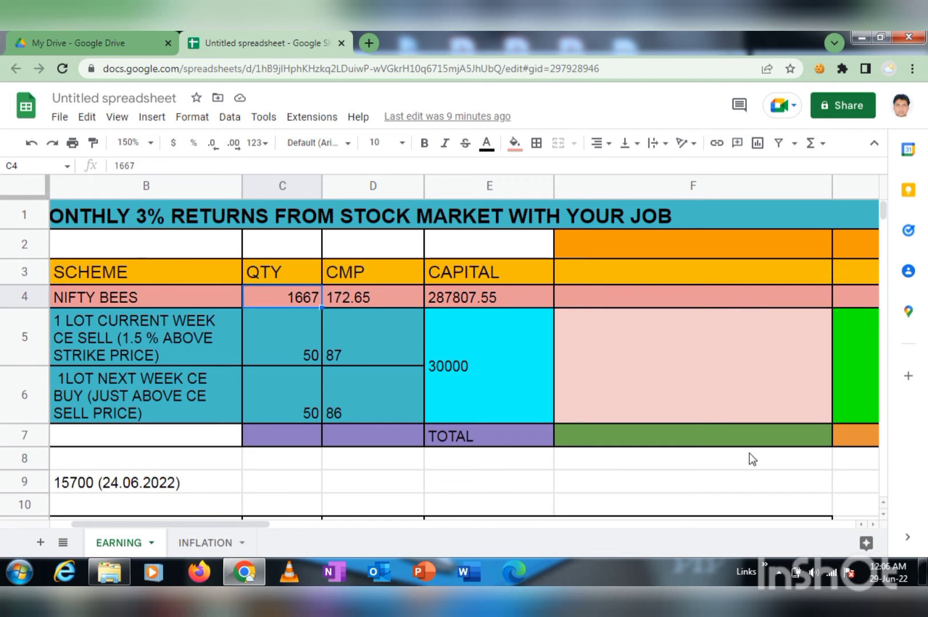
left_click(288, 350)
left_click(293, 393)
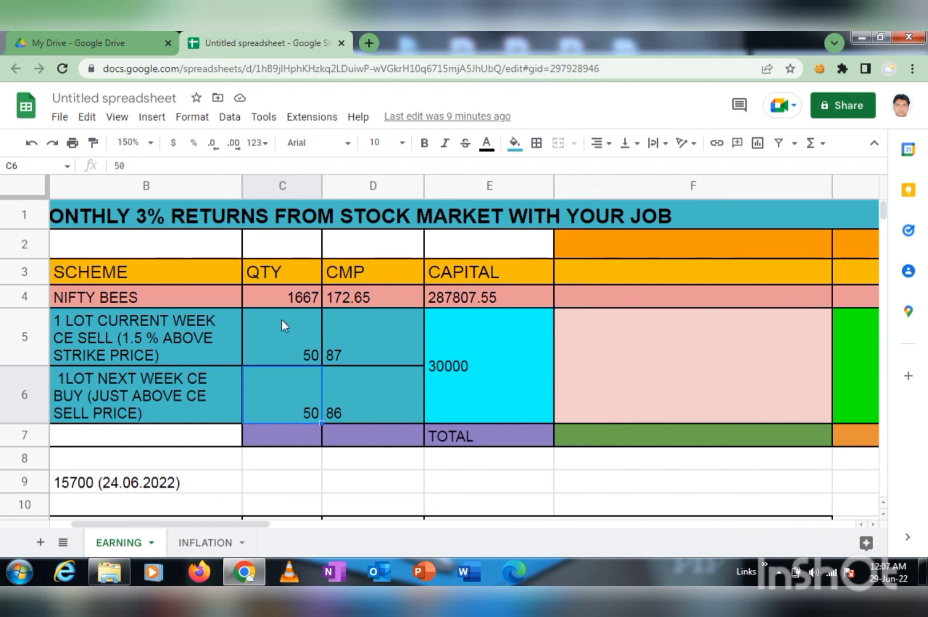
left_click(274, 298)
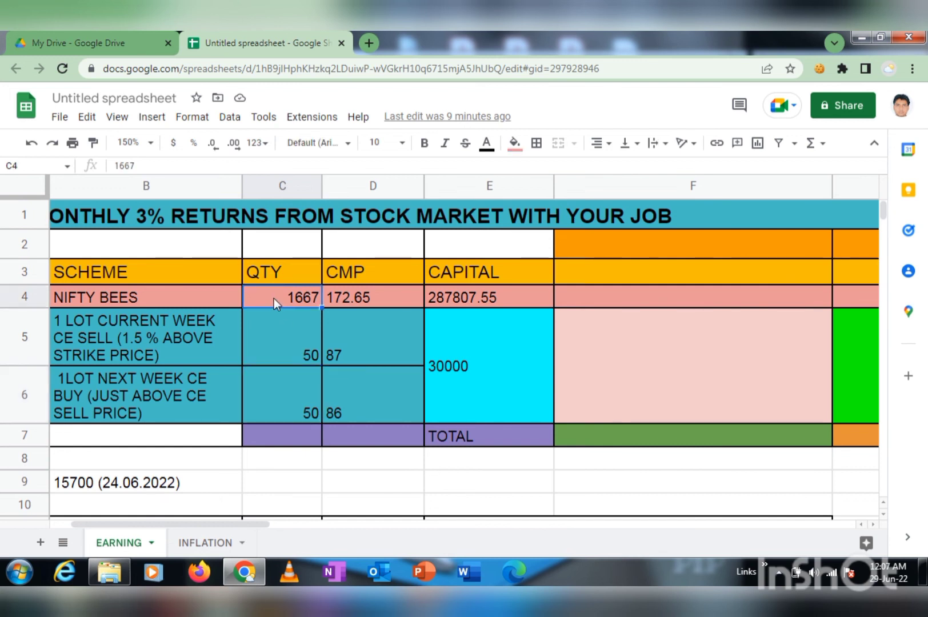
left_click(286, 333)
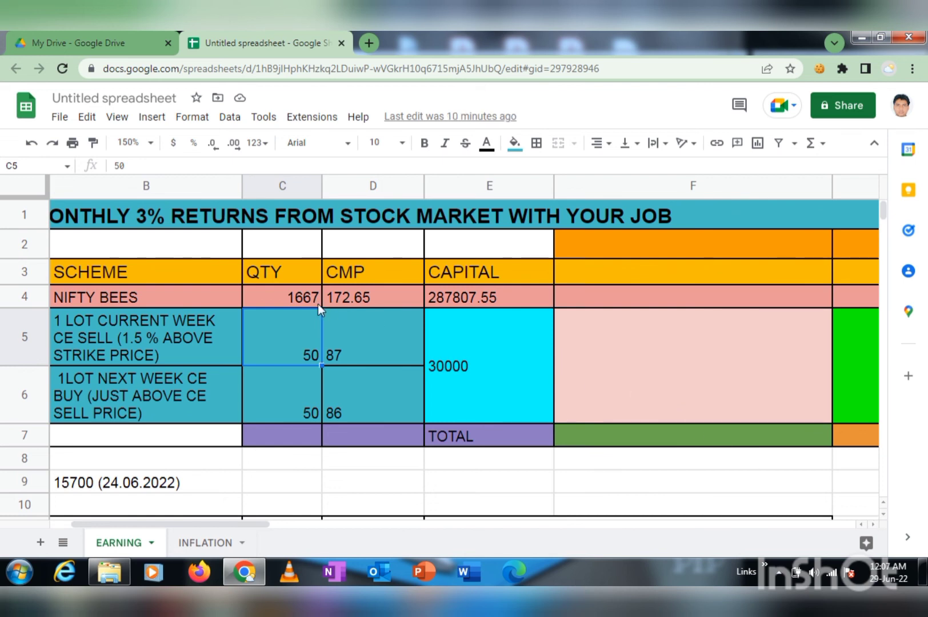
left_click(286, 297)
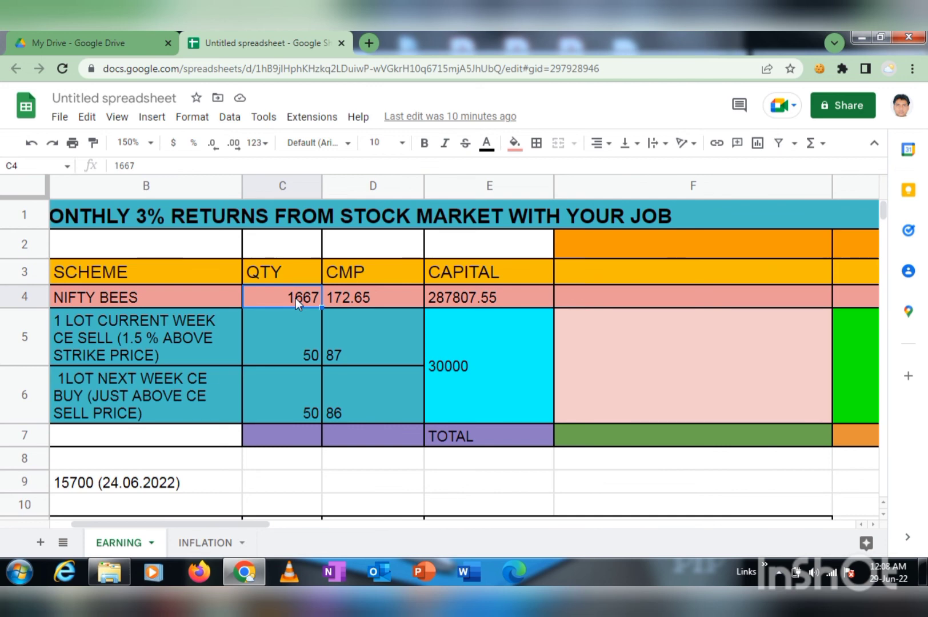
Examine the NIFTY close 5% above case's sell and buy leg quantities in C13 and C14, and return to the scheme summary
left_click(884, 514)
left_click(884, 516)
left_click(253, 321)
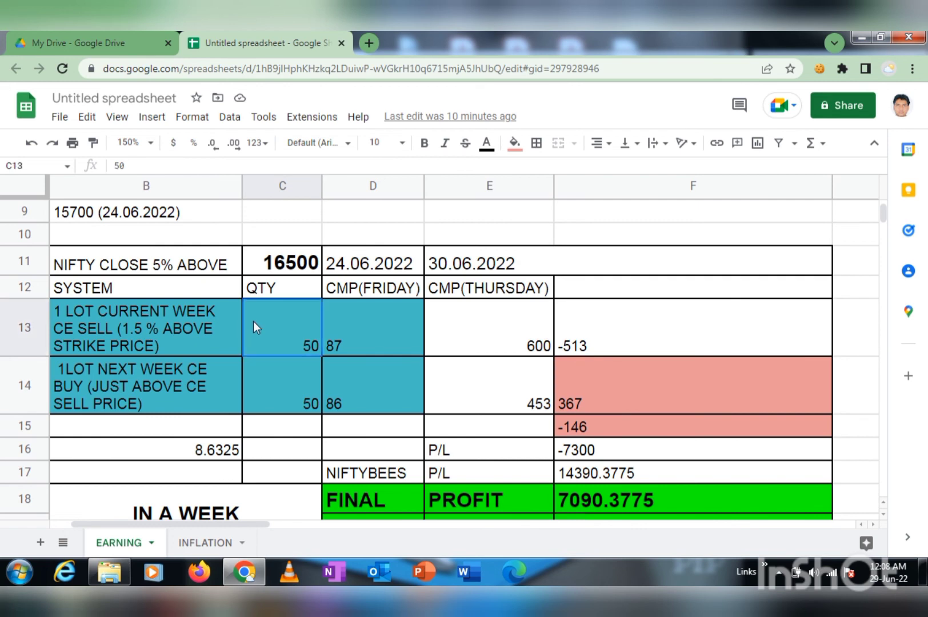
left_click(273, 381)
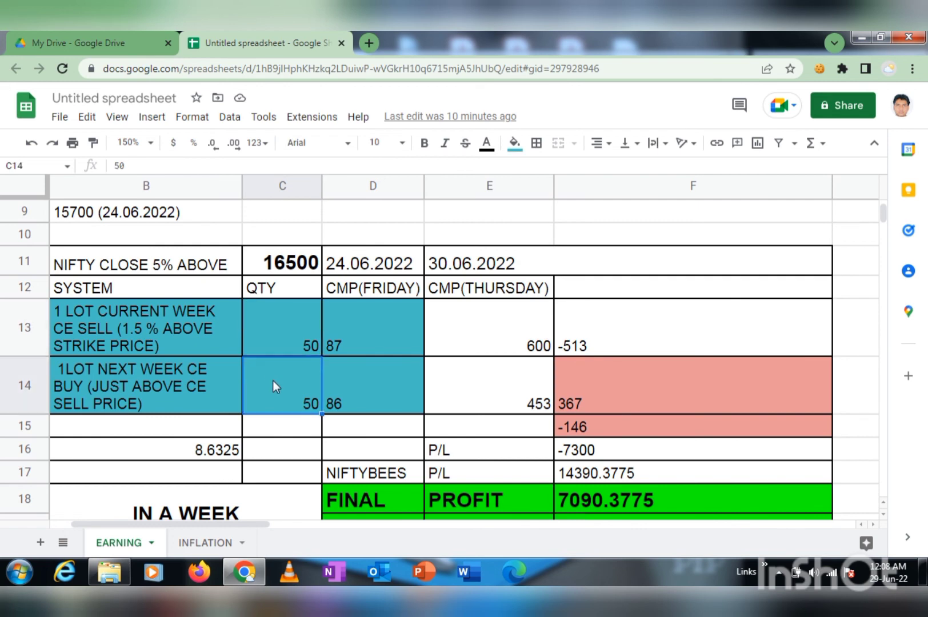
left_click(884, 503)
left_click(883, 503)
left_click(884, 503)
left_click(884, 502)
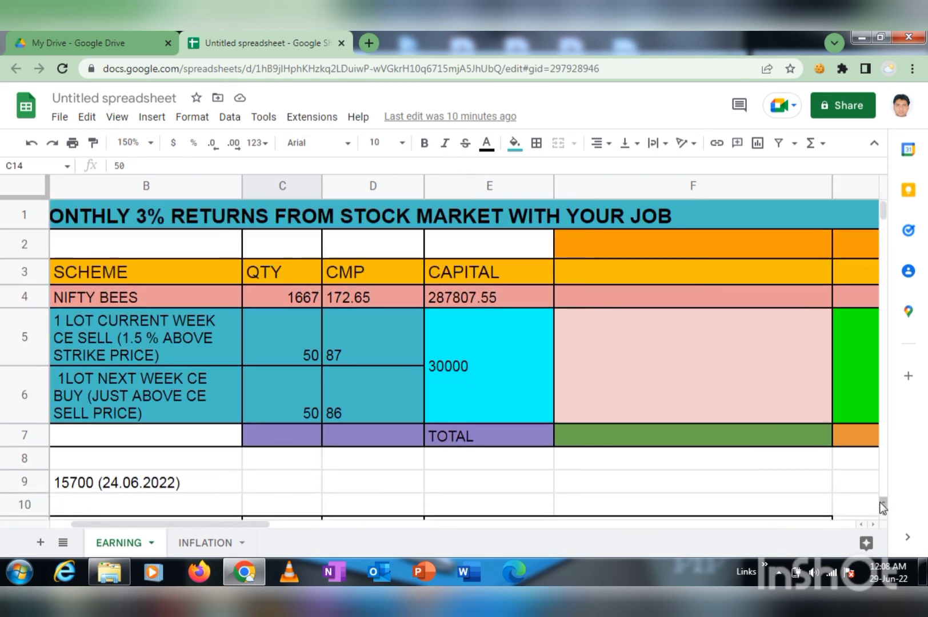
Compare the NIFTY BEES quantity with the 5% above case's leg quantities and inspect its option P/L formula in F16
left_click(277, 289)
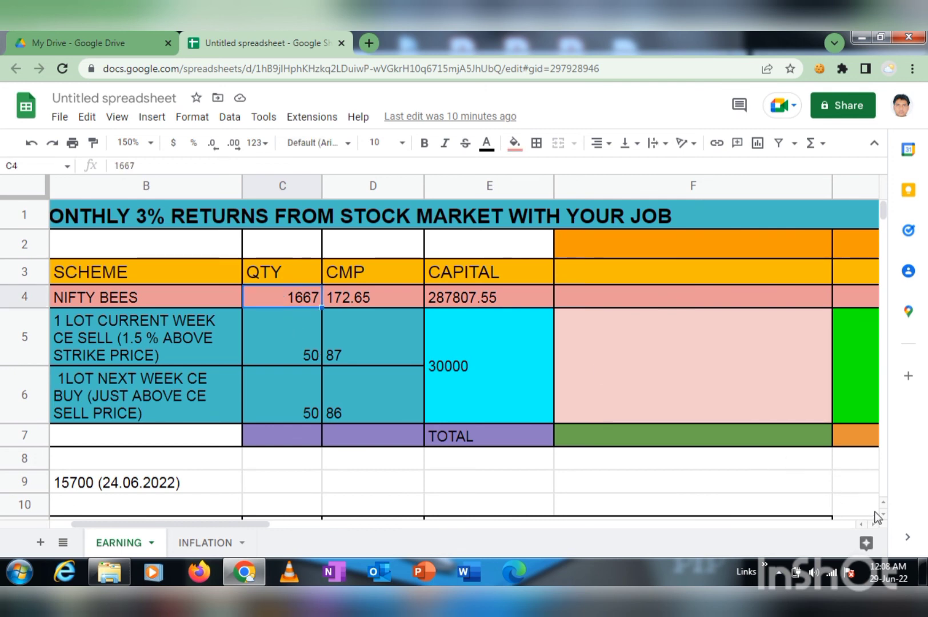
scroll(880, 513, "down", 5)
scroll(878, 513, "down", 3)
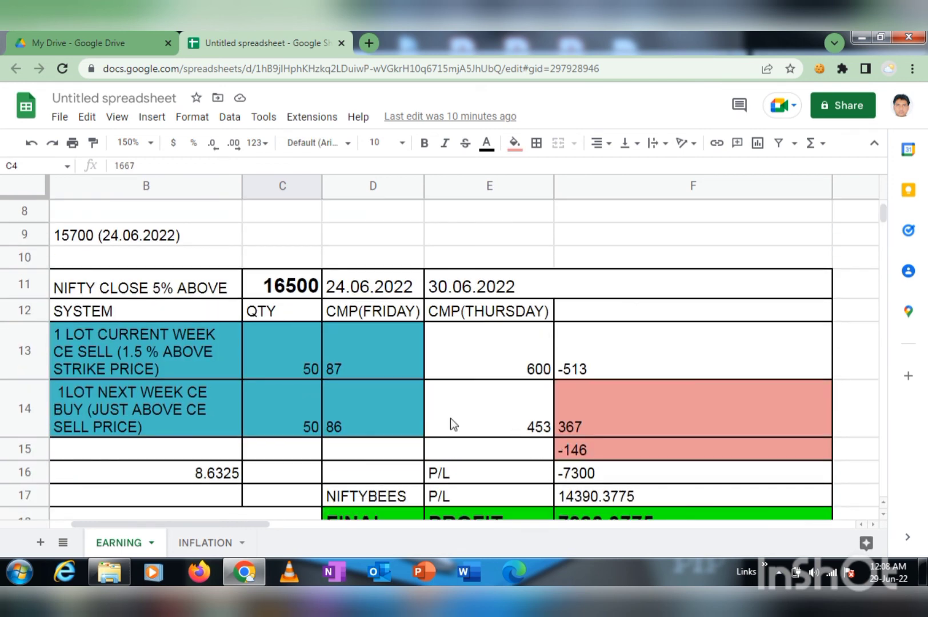
left_click(300, 362)
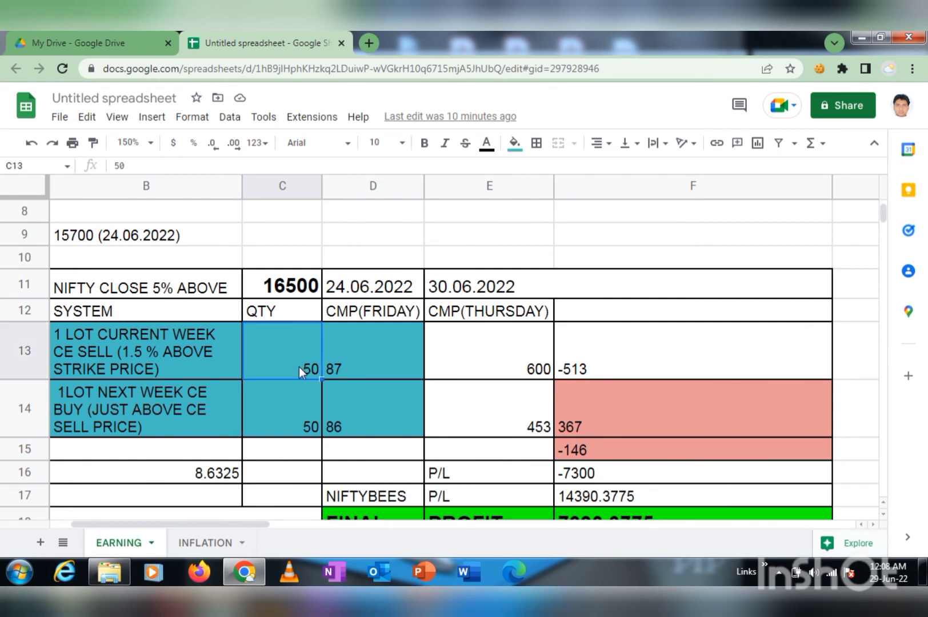
left_click(295, 412)
left_click(291, 359)
left_click(296, 417)
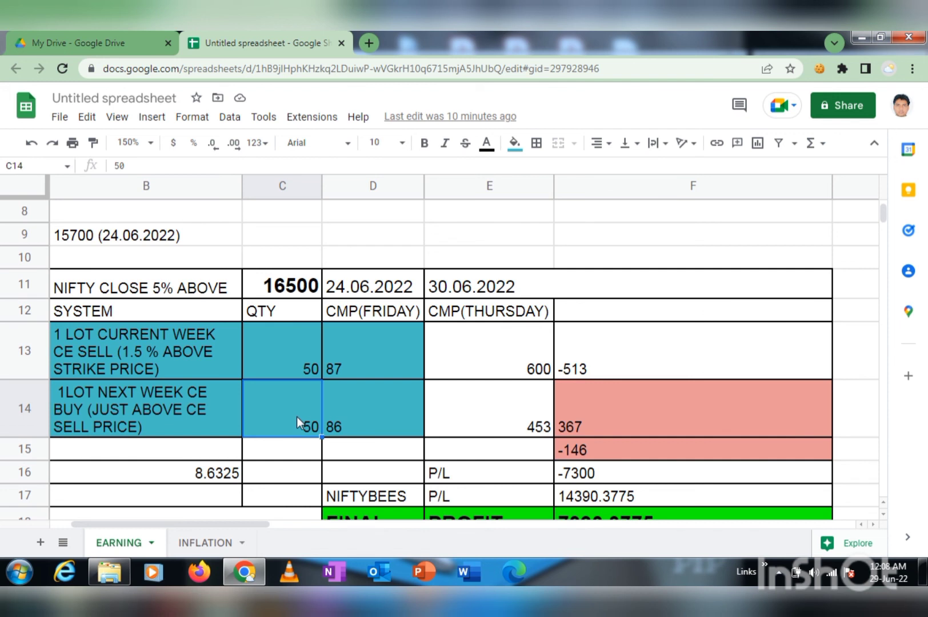
left_click(164, 288)
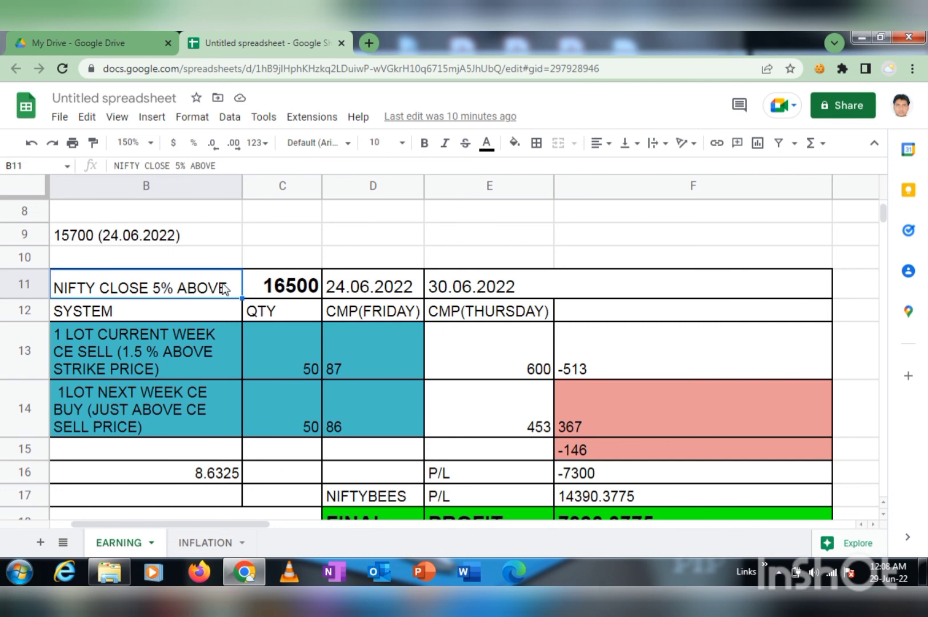
left_click(604, 474)
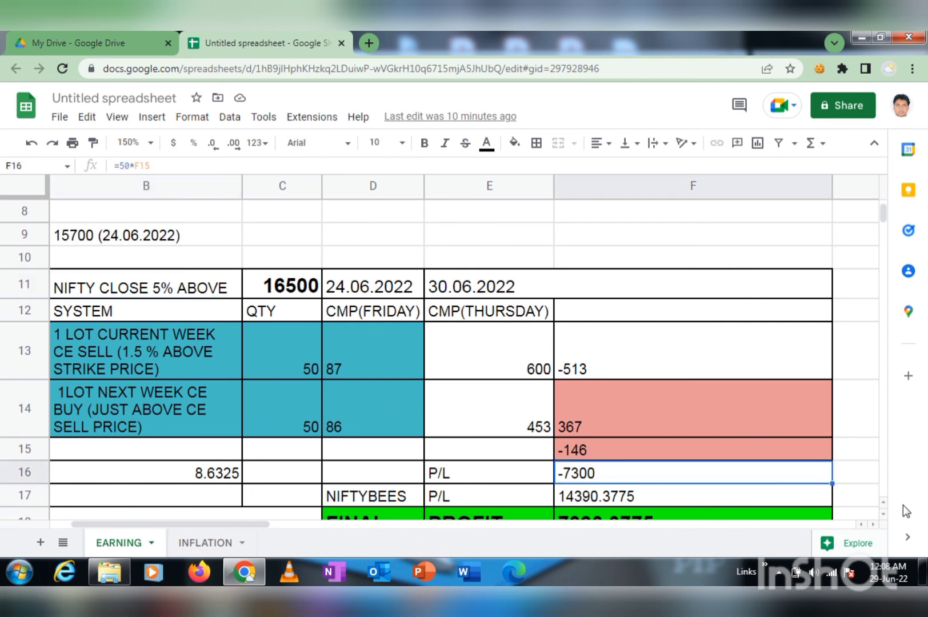
Inspect the NIFTY BEES quantity in C4 and its capital formula in E4
scroll(883, 503, "up", 5)
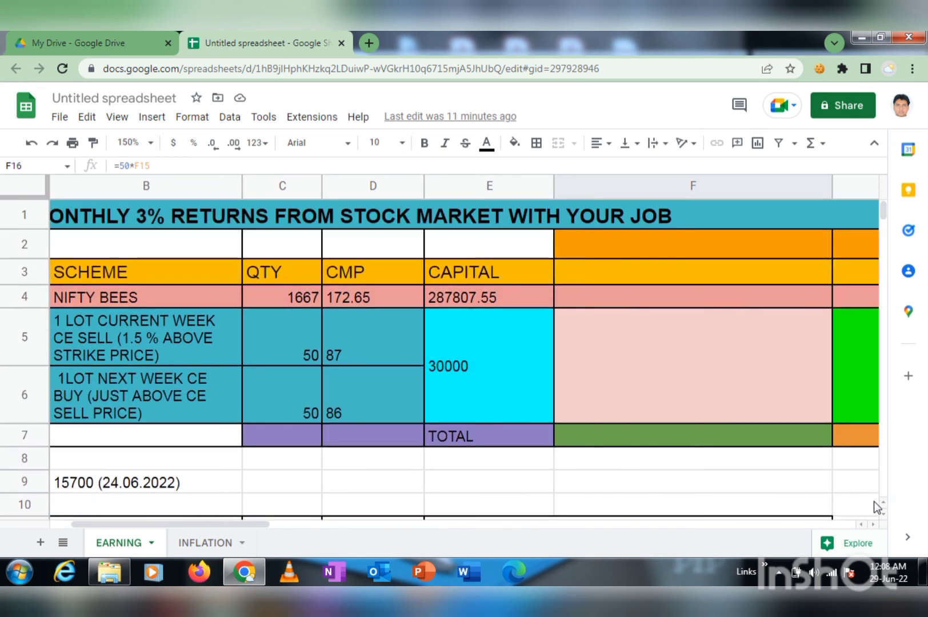
left_click(288, 300)
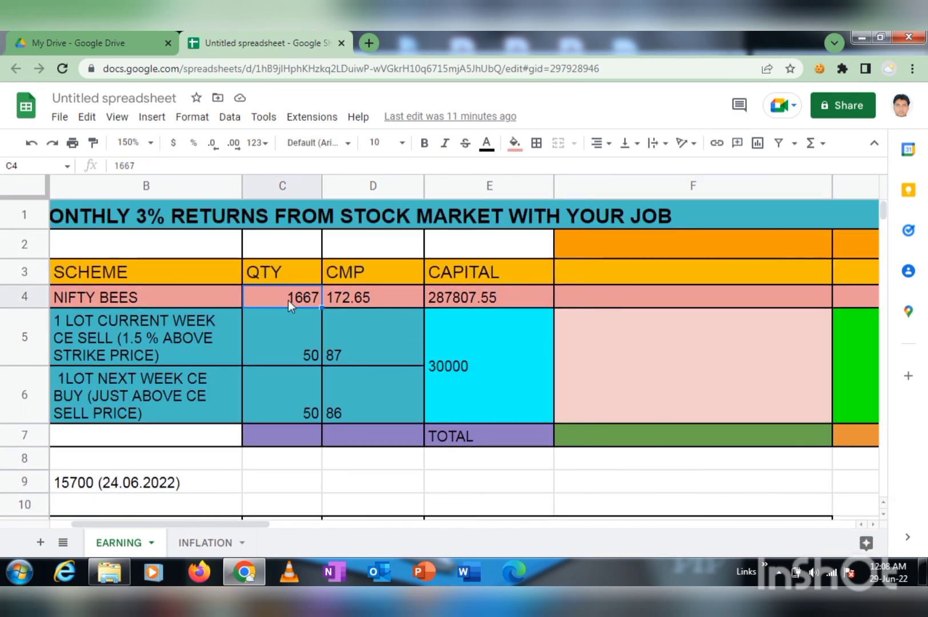
left_click(449, 297)
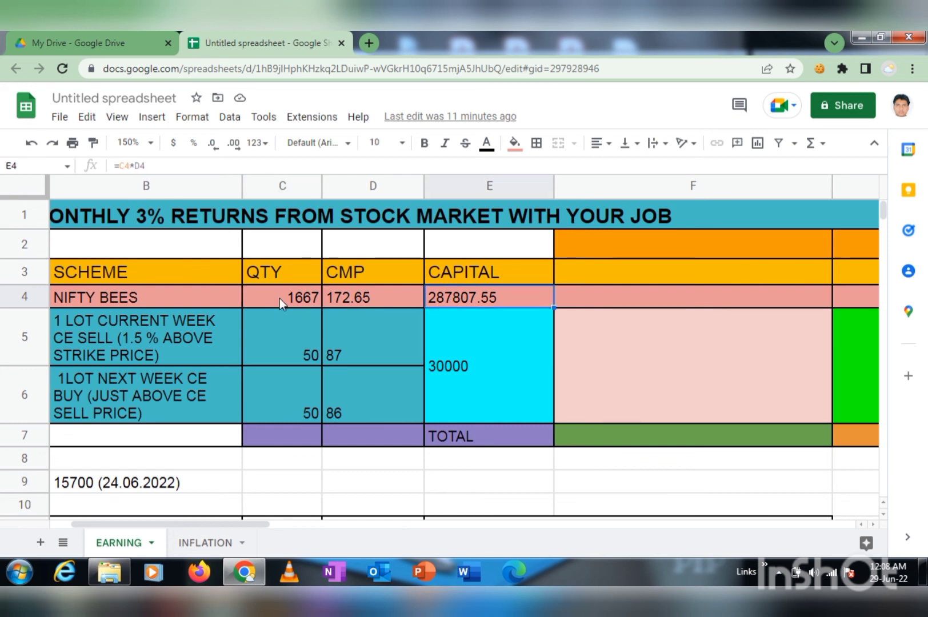
left_click(279, 298)
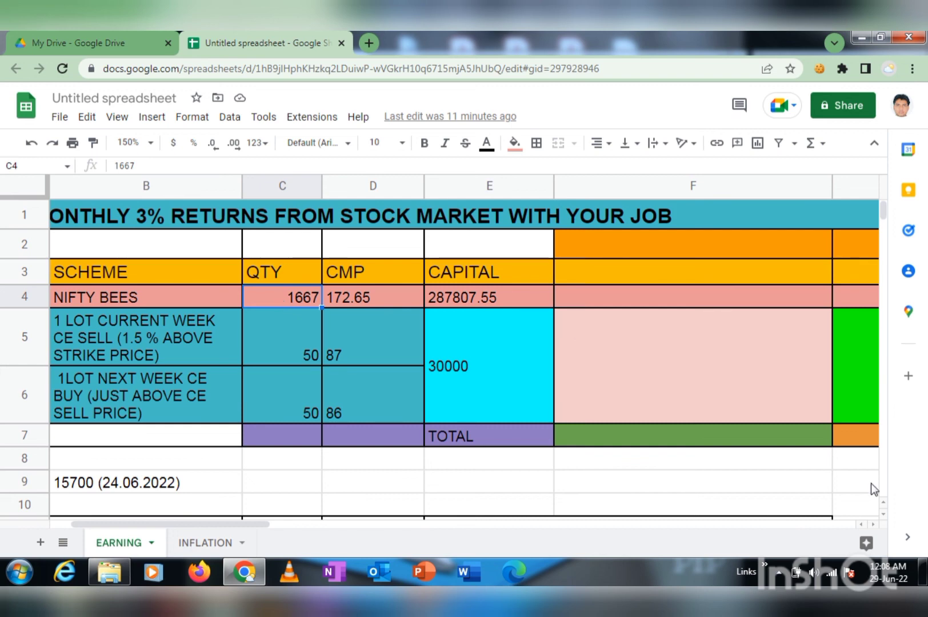
Glance at the NIFTY close 5% above case and recheck the NIFTY BEES capital, quantity and CMP in row 4
left_click(884, 514)
left_click(883, 514)
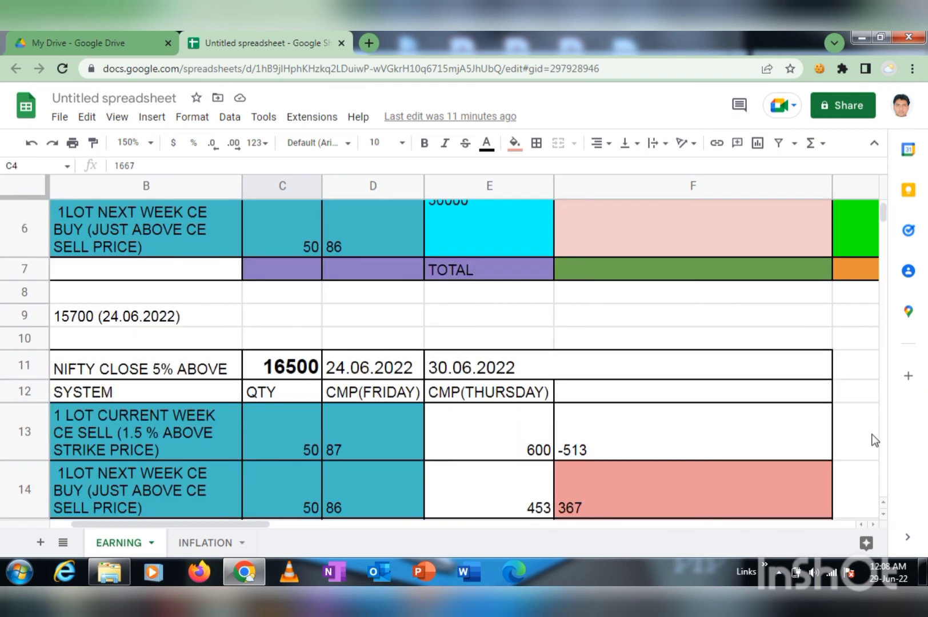
left_click(884, 501)
left_click(883, 501)
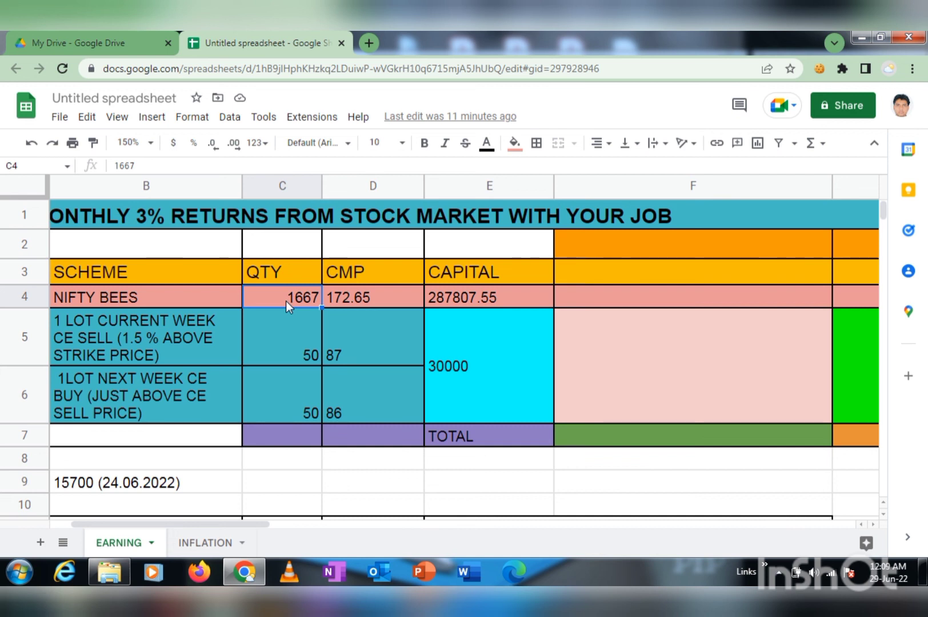
left_click(466, 297)
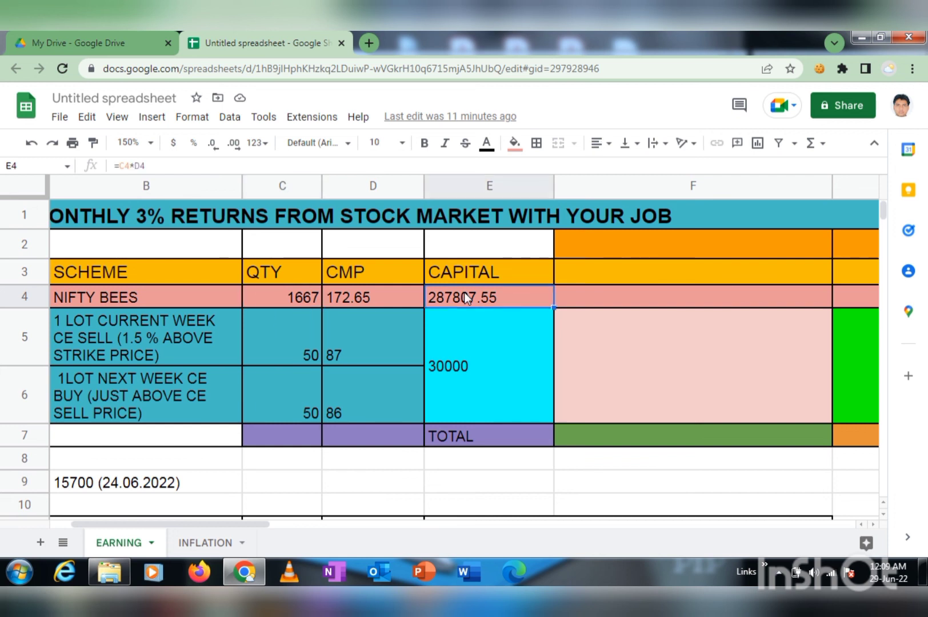
left_click(262, 294)
left_click(396, 300)
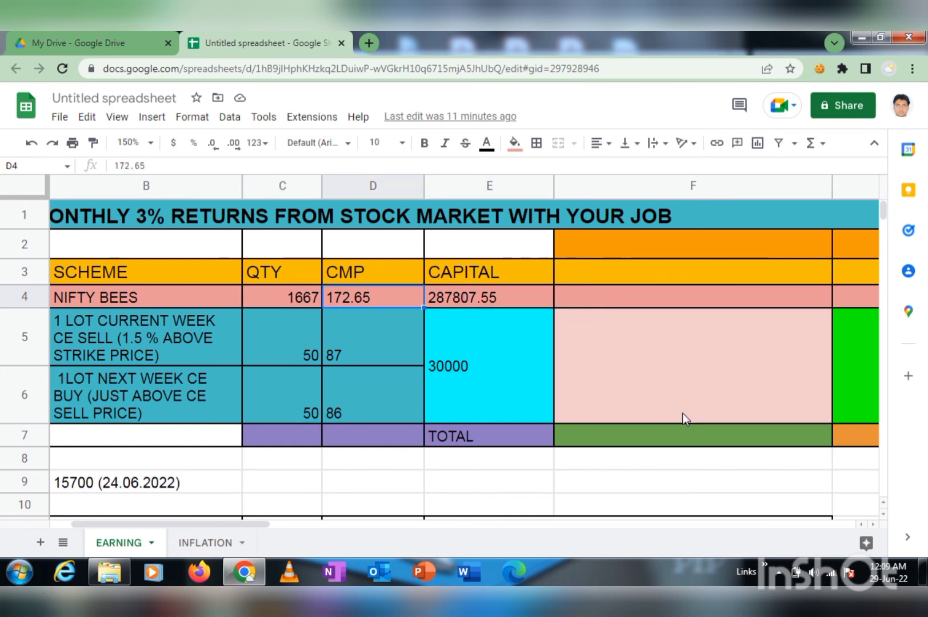
Find the NIFTY close -5% case and review its leg prices, weekly final profit and percentage
left_click(883, 514)
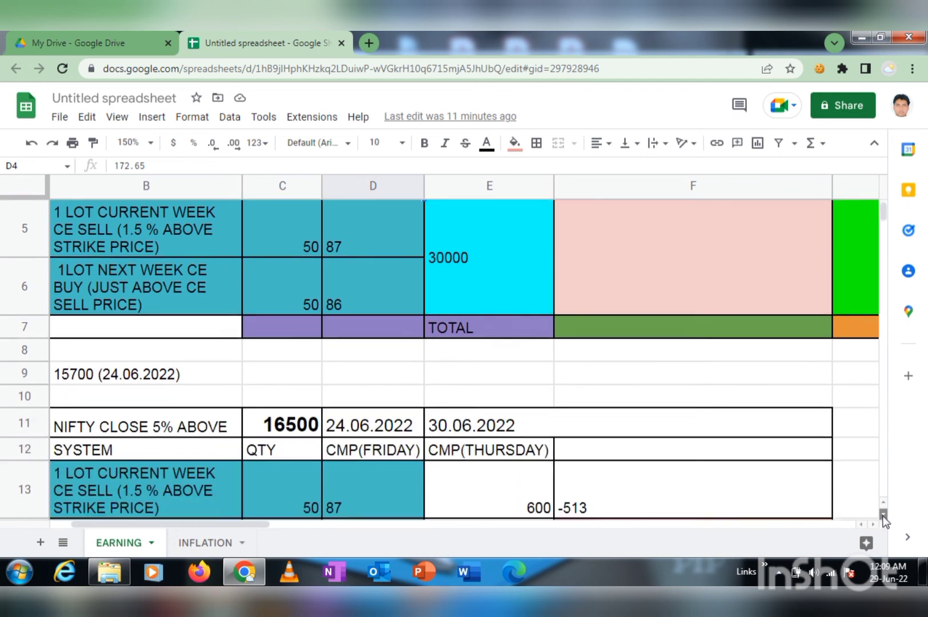
scroll(883, 514, "down", 3)
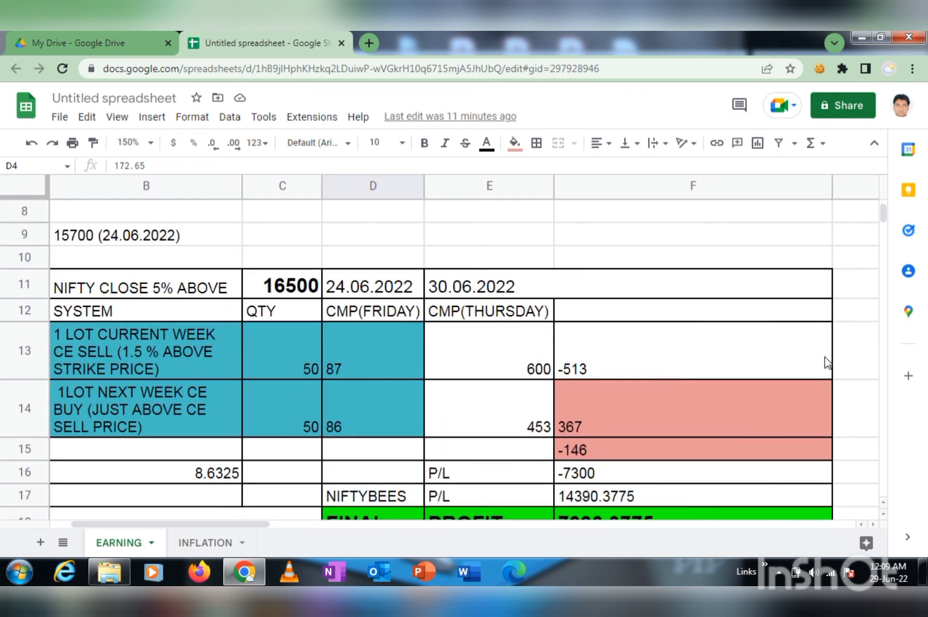
left_click_drag(882, 212, 872, 250)
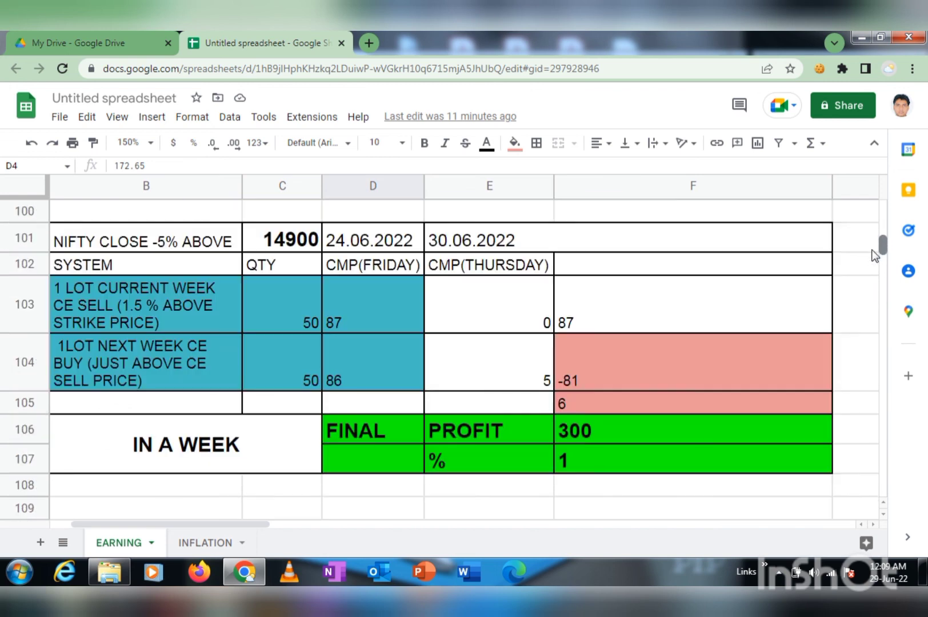
scroll(872, 261, "up", 1)
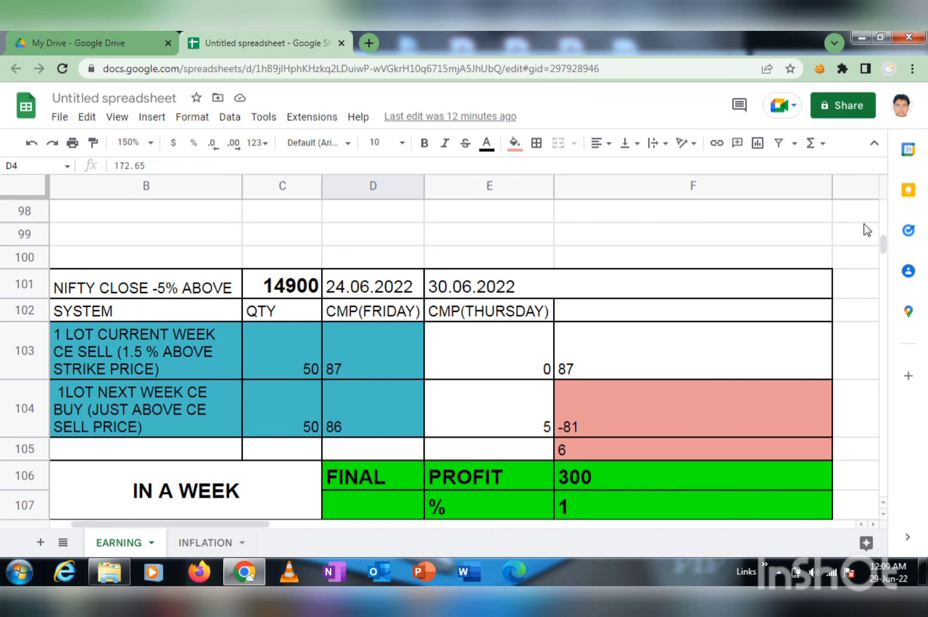
Return to the scheme summary and check the NIFTY BEES quantity in C4 and CMP in D4
left_click_drag(884, 239, 879, 196)
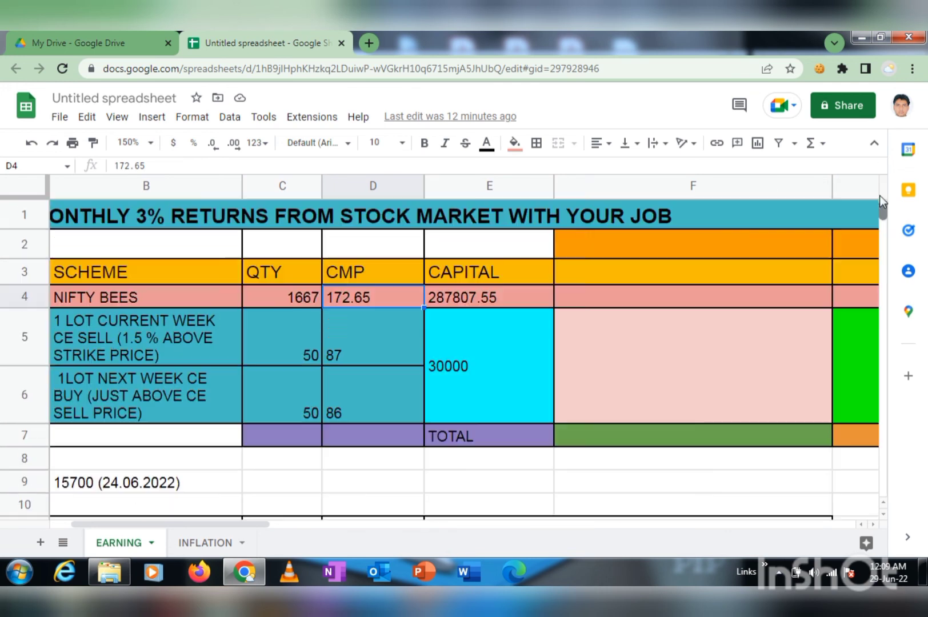
left_click(312, 301)
left_click(354, 300)
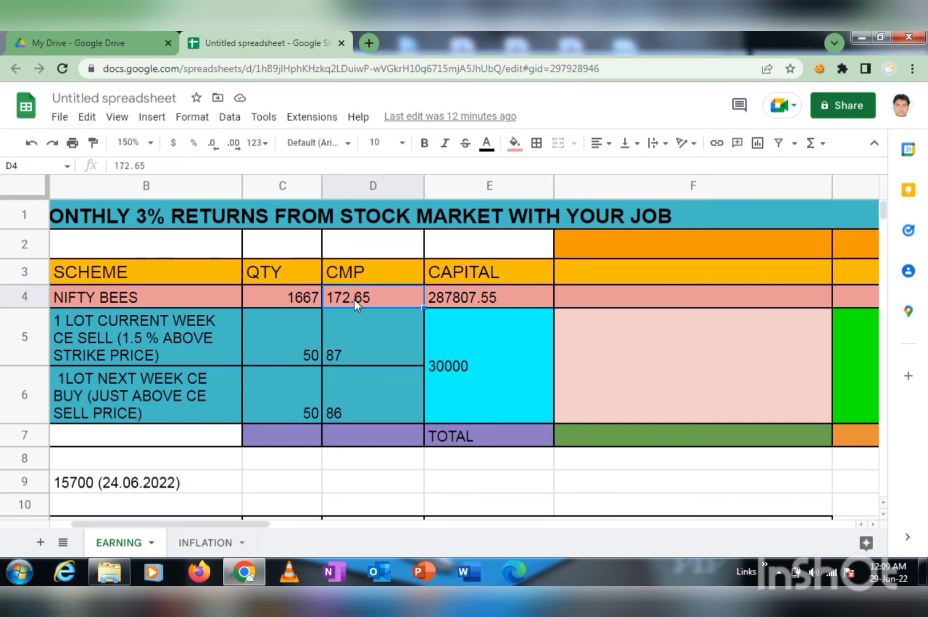
left_click(778, 573)
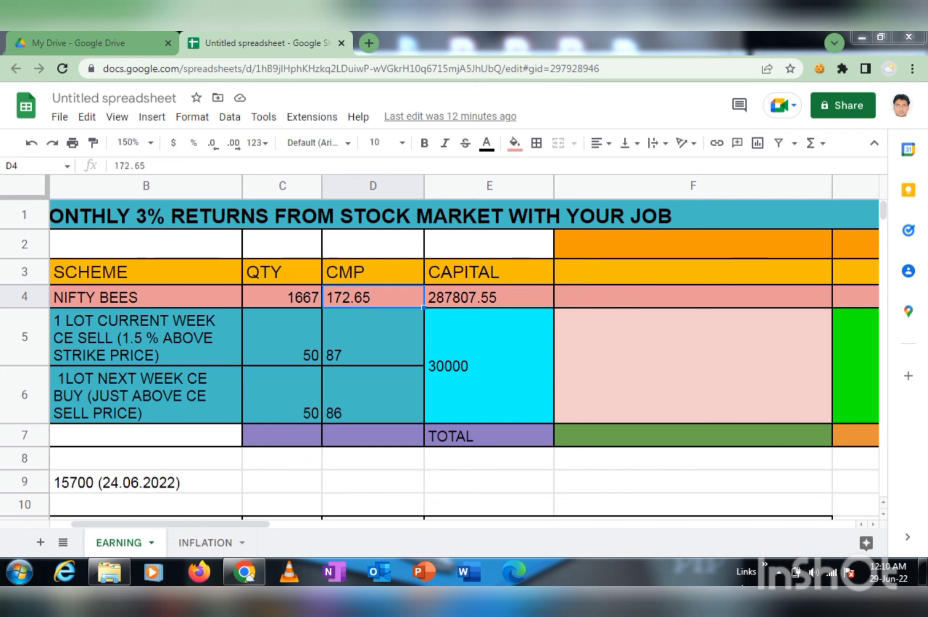
left_click(781, 573)
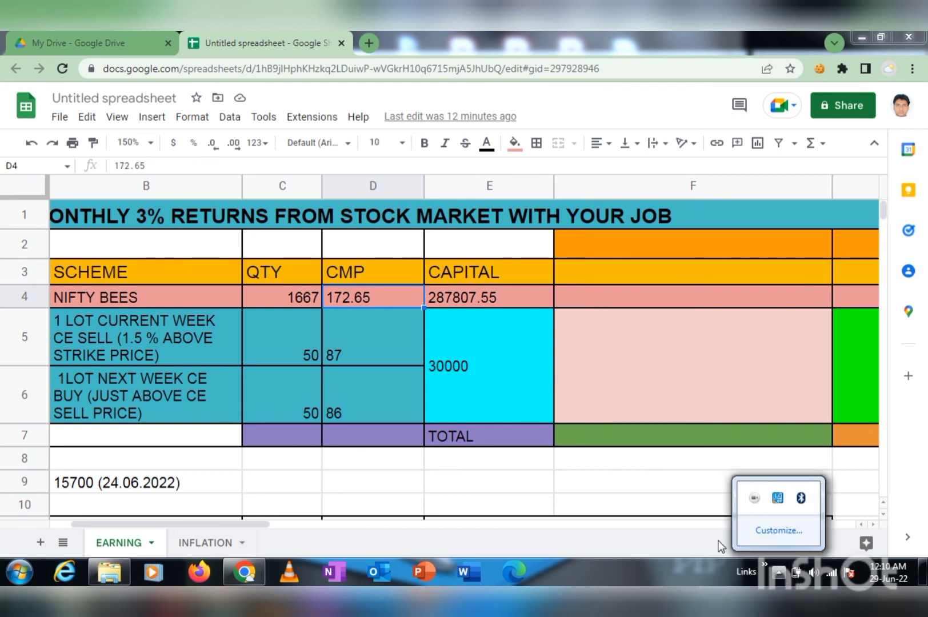